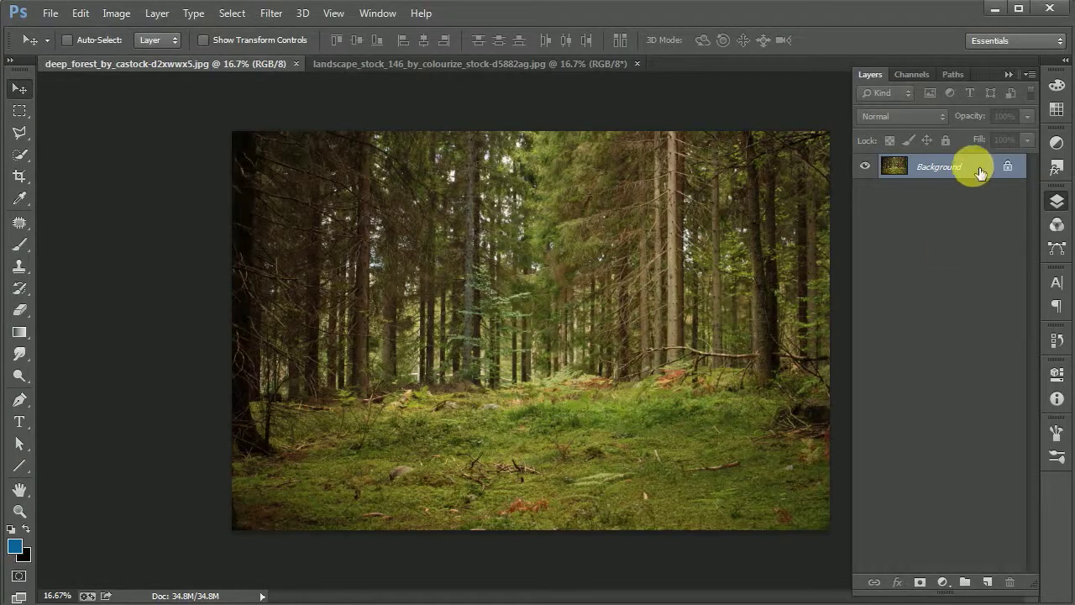
# - Duplicate the forest Background layer, add a mask to the copy and hide it
pyautogui.moveTo(970, 163); pyautogui.dragTo(988, 581)
pyautogui.click(920, 193)
pyautogui.hotkey('ctrl', 'BackSpace')
pyautogui.click(933, 167)
pyautogui.click(920, 582)
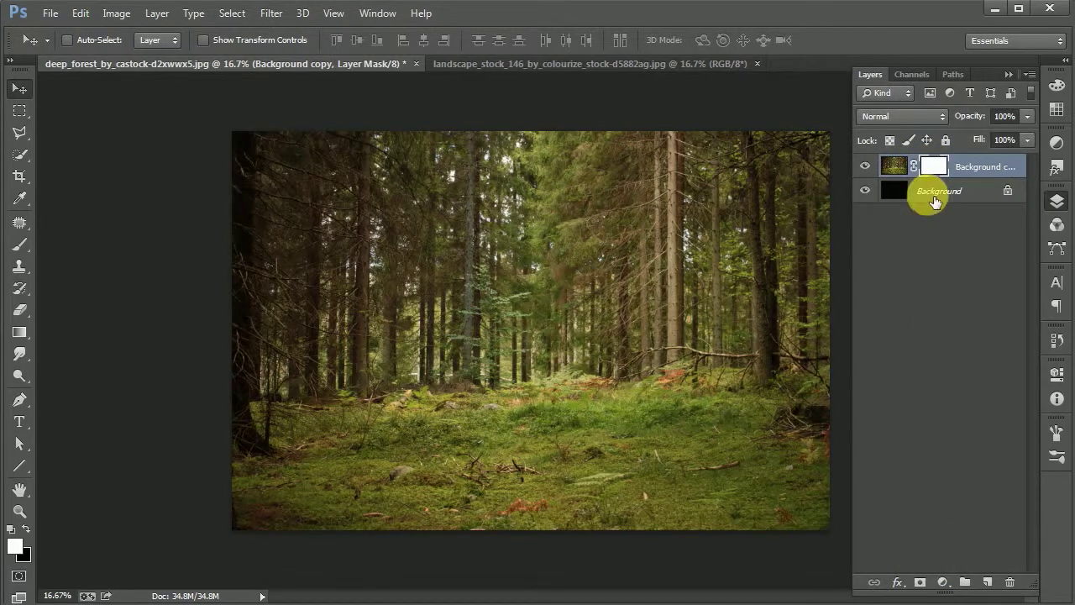
pyautogui.click(865, 166)
# - Fill the original Background layer with 50% grey
pyautogui.click(14, 547)
pyautogui.moveTo(647, 422); pyautogui.dragTo(595, 470)
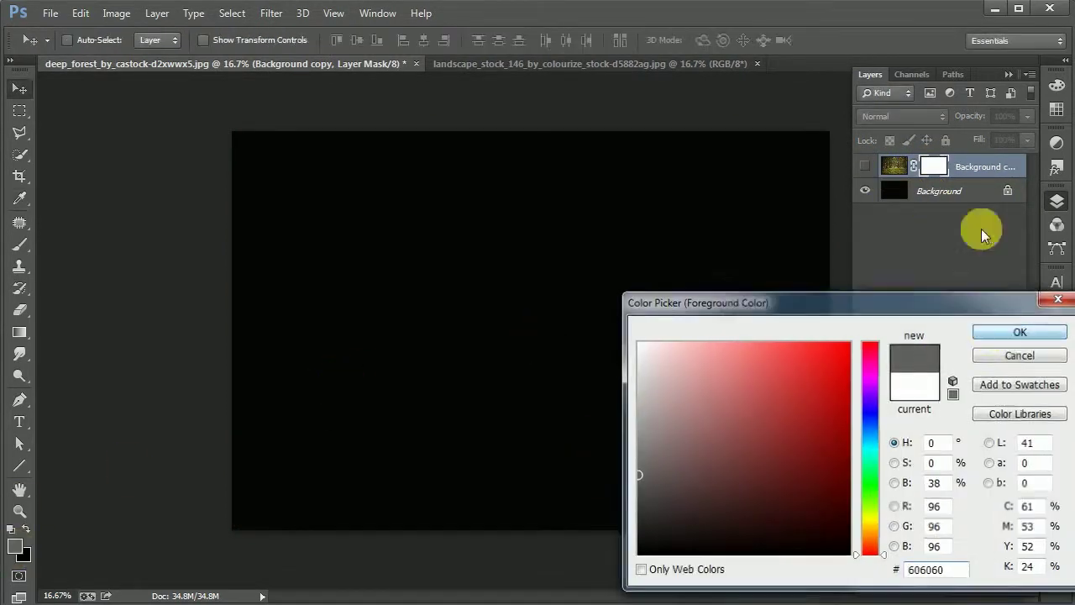
pyautogui.press('Return')
pyautogui.click(960, 195)
pyautogui.hotkey('alt', 'BackSpace')
pyautogui.hotkey('ctrl', 'z')
pyautogui.click(15, 547)
pyautogui.moveTo(651, 454); pyautogui.dragTo(631, 467)
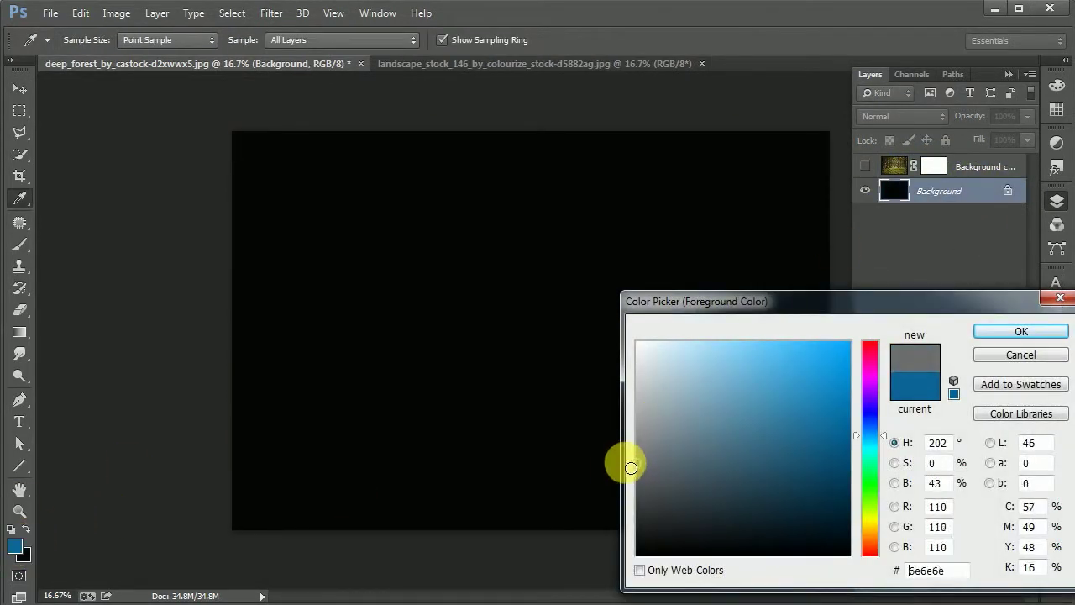
pyautogui.click(1003, 332)
pyautogui.hotkey('shift', 'BackSpace')
pyautogui.press('Return')
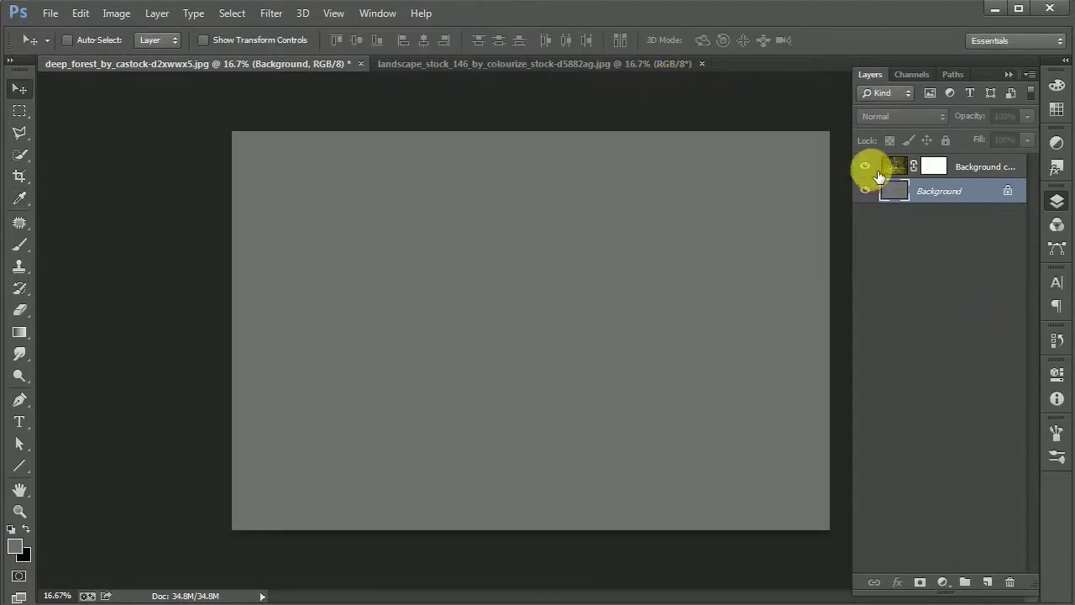
# - Gradient the forest copy's mask so only the mossy ground shows over the grey
pyautogui.click(866, 165)
pyautogui.click(933, 165)
pyautogui.click(19, 332)
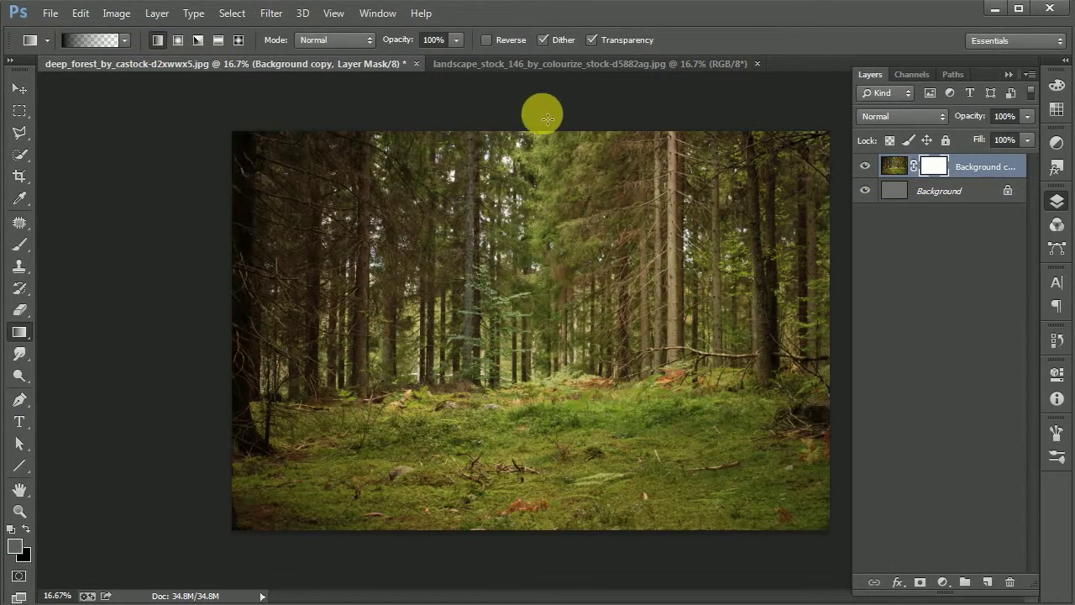
pyautogui.moveTo(540, 445)
pyautogui.mouseDown()
pyautogui.moveTo(533, 378)
pyautogui.moveTo(538, 387)
pyautogui.mouseUp()
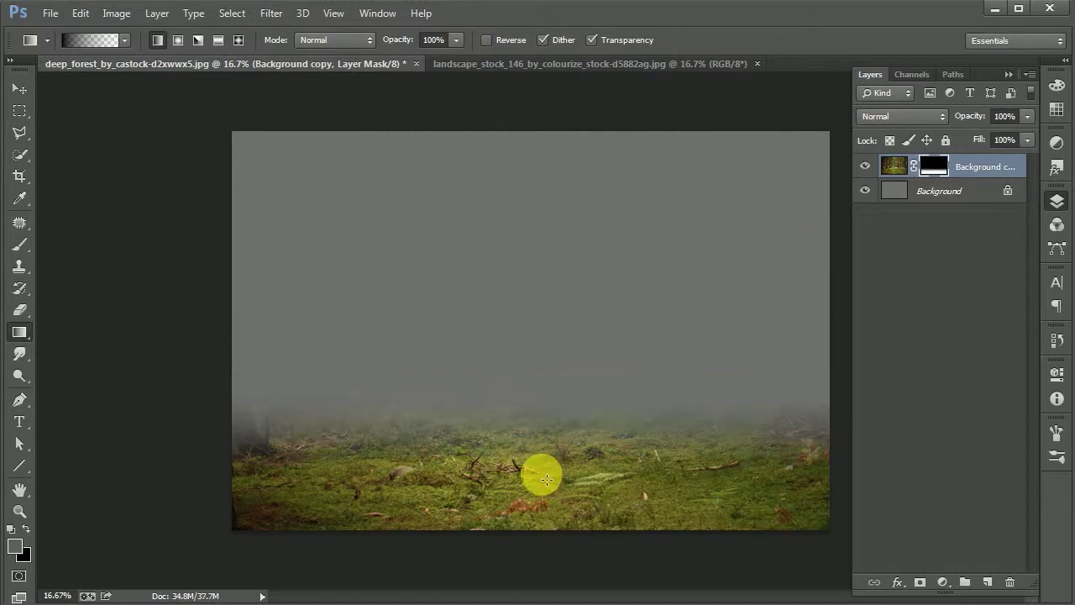
pyautogui.moveTo(538, 475); pyautogui.dragTo(529, 336)
pyautogui.moveTo(531, 415); pyautogui.dragTo(511, 467)
# - Stretch the masked forest layer taller with Free Transform, then bring up the misty hills photo
pyautogui.click(20, 88)
pyautogui.hotkey('ctrl', 't')
pyautogui.moveTo(531, 131); pyautogui.dragTo(531, 103)
pyautogui.press('Return')
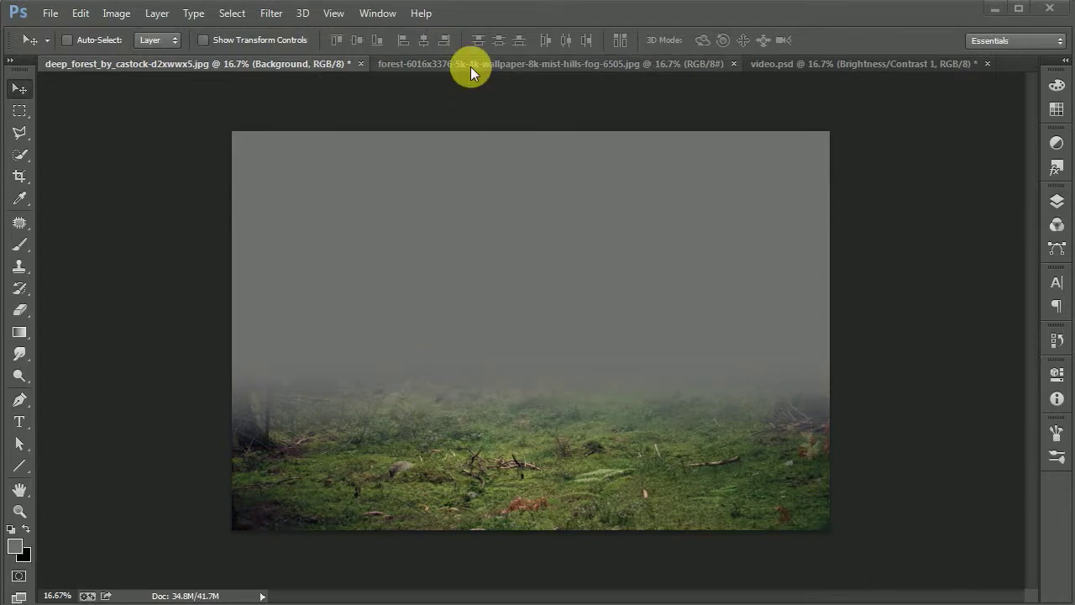
pyautogui.click(473, 66)
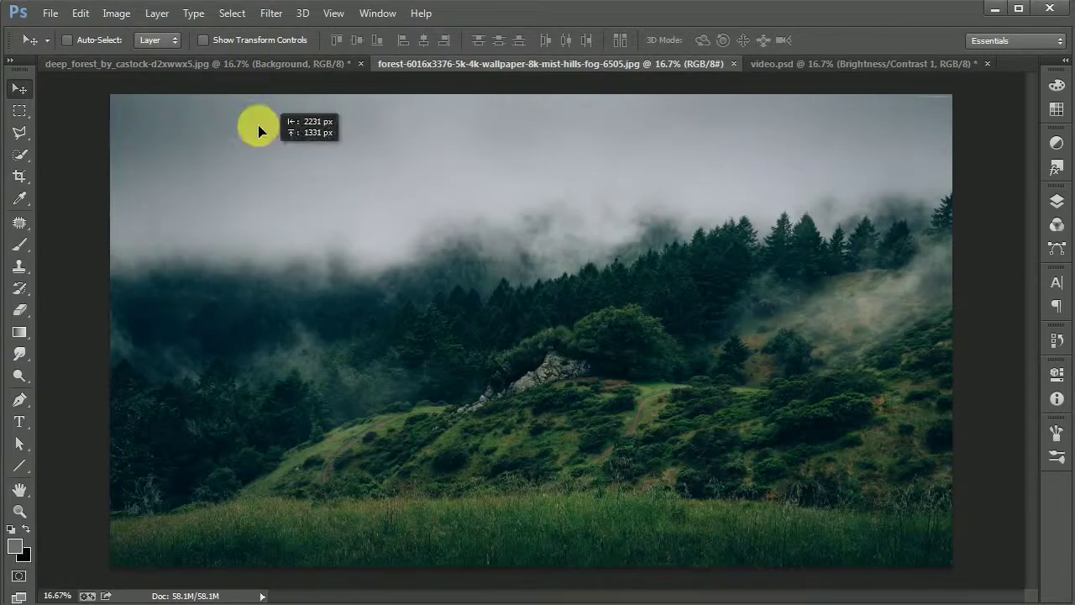
# - Drag the misty hills photo into the composite and scale it to about 81% to fill the canvas
pyautogui.moveTo(299, 207); pyautogui.dragTo(473, 264)
pyautogui.click(1057, 201)
pyautogui.moveTo(620, 267)
pyautogui.mouseDown()
pyautogui.moveTo(653, 279)
pyautogui.moveTo(667, 316)
pyautogui.mouseUp()
pyautogui.hotkey('ctrl', 't')
pyautogui.moveTo(63, 82); pyautogui.dragTo(153, 130)
pyautogui.moveTo(153, 514); pyautogui.dragTo(186, 489)
pyautogui.moveTo(454, 455); pyautogui.dragTo(453, 467)
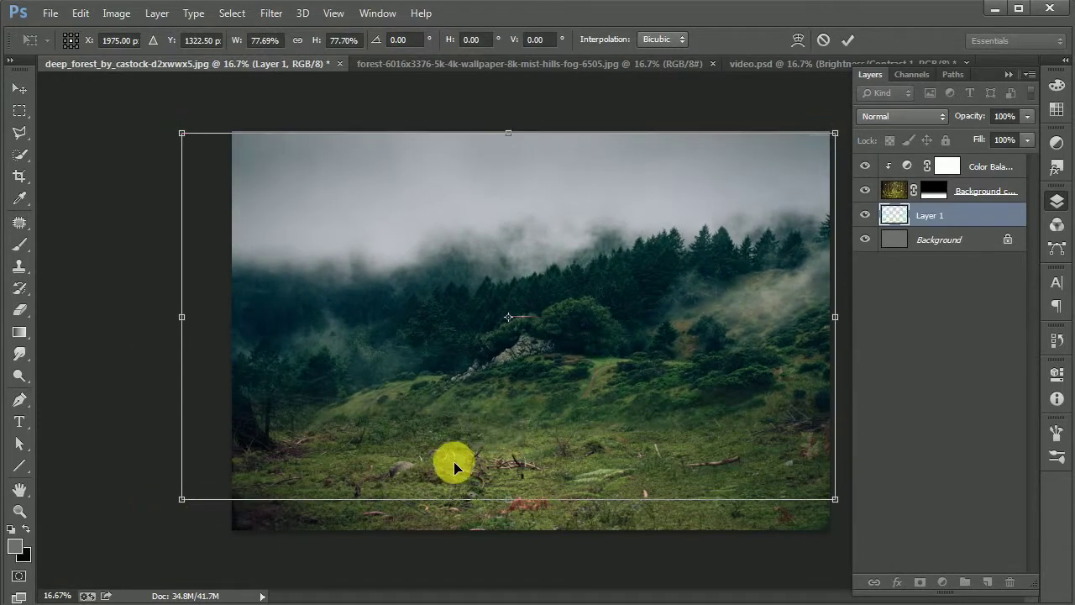
pyautogui.moveTo(181, 499); pyautogui.dragTo(158, 515)
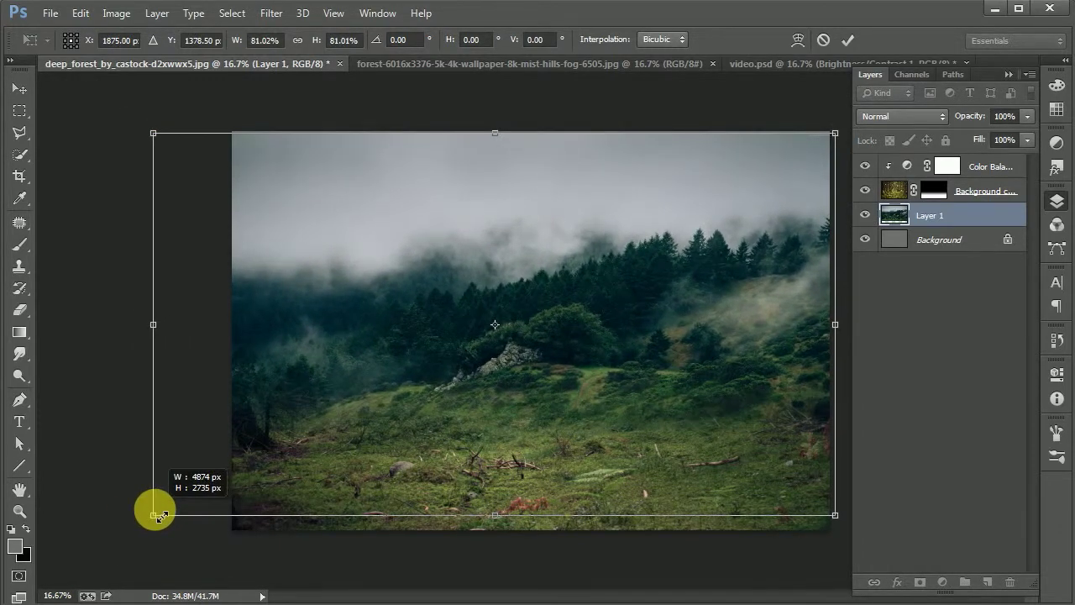
pyautogui.press('Return')
# - Save the composite as video1.psd
pyautogui.scroll(1, 547, 350)
pyautogui.scroll(-1, 547, 350)
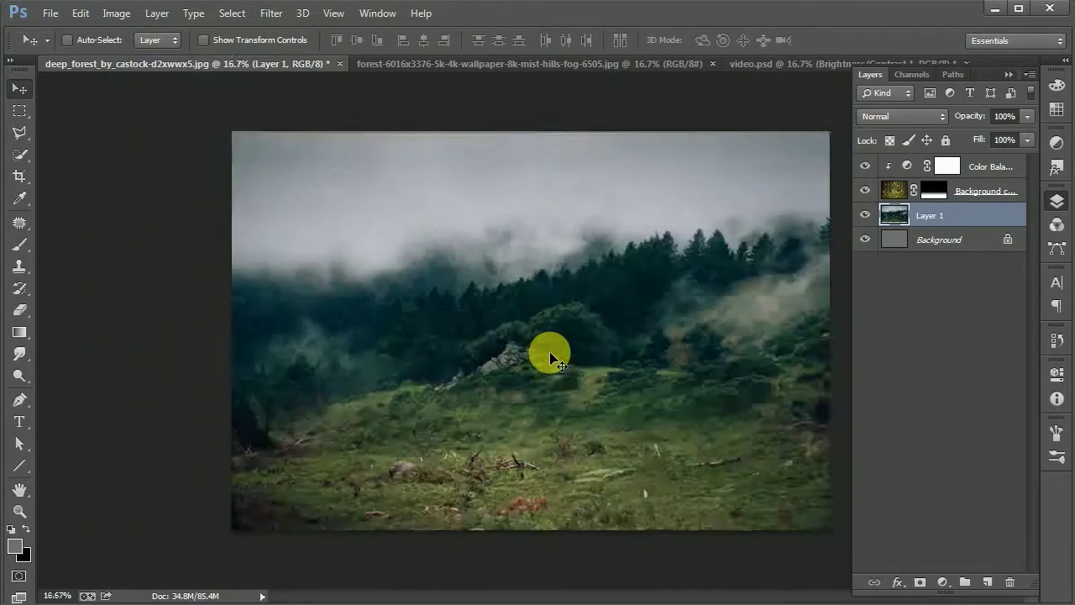
pyautogui.scroll(-1, 547, 350)
pyautogui.hotkey('ctrl', 'shift', 's')
pyautogui.write('video1')
pyautogui.press('Return')
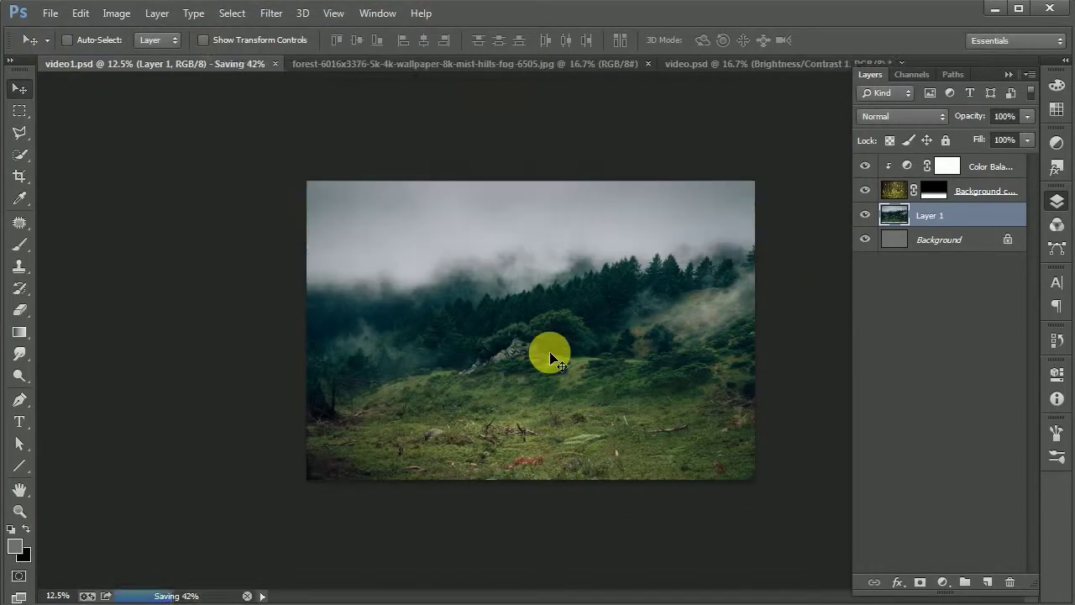
# - Drag the elephant from video.psd to the top of the stack, centred on the hillside
pyautogui.scroll(1, 546, 353)
pyautogui.hotkey('alt', ']')
pyautogui.click(731, 67)
pyautogui.moveTo(579, 345); pyautogui.dragTo(591, 395)
pyautogui.moveTo(966, 166)
pyautogui.mouseDown()
pyautogui.moveTo(982, 215)
pyautogui.moveTo(960, 160)
pyautogui.mouseUp()
pyautogui.moveTo(604, 380); pyautogui.dragTo(616, 340)
# - Nudge the elephant a few pixels left and up, and save the composite
pyautogui.press('Left')
pyautogui.press('Left')
pyautogui.press('Left')
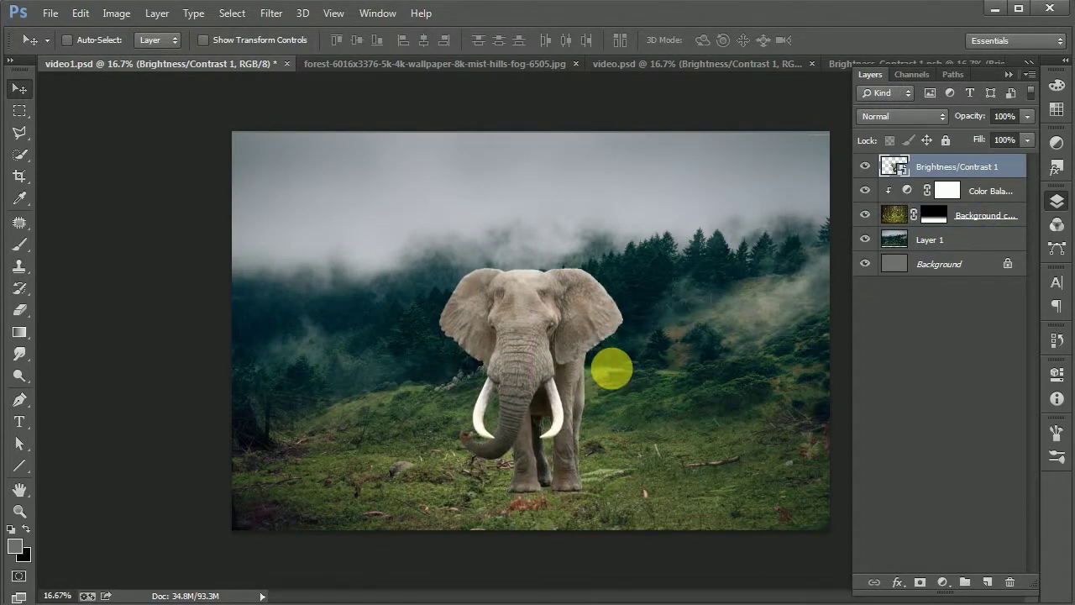
pyautogui.press('Up')
pyautogui.press('Up')
pyautogui.press('Up')
pyautogui.press('Left')
pyautogui.press('Left')
pyautogui.press('Left')
pyautogui.hotkey('ctrl', 's')
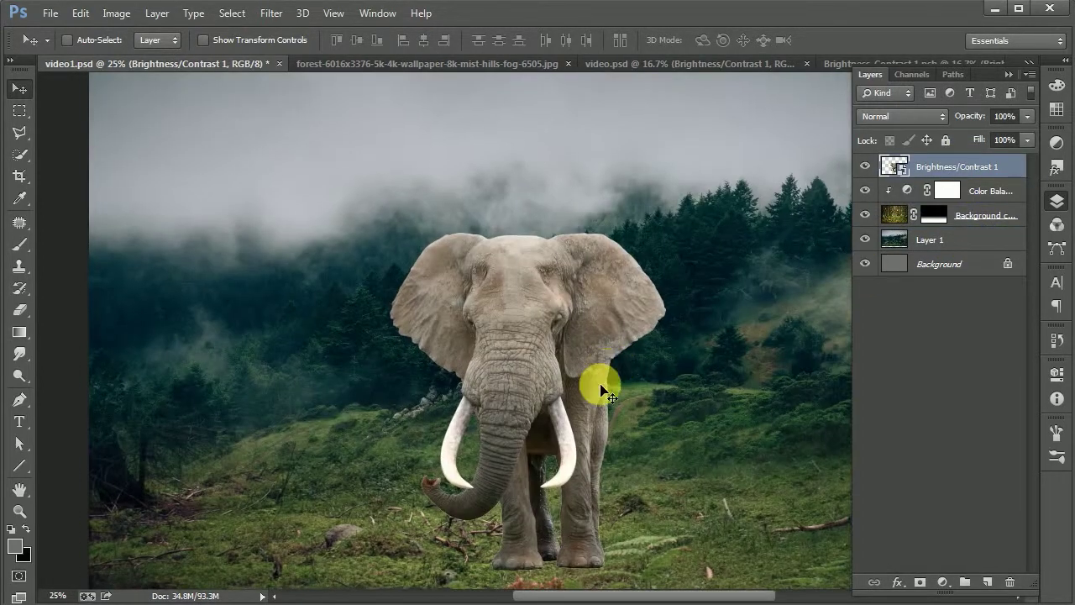
pyautogui.press('Left')
pyautogui.press('Left')
pyautogui.press('Left')
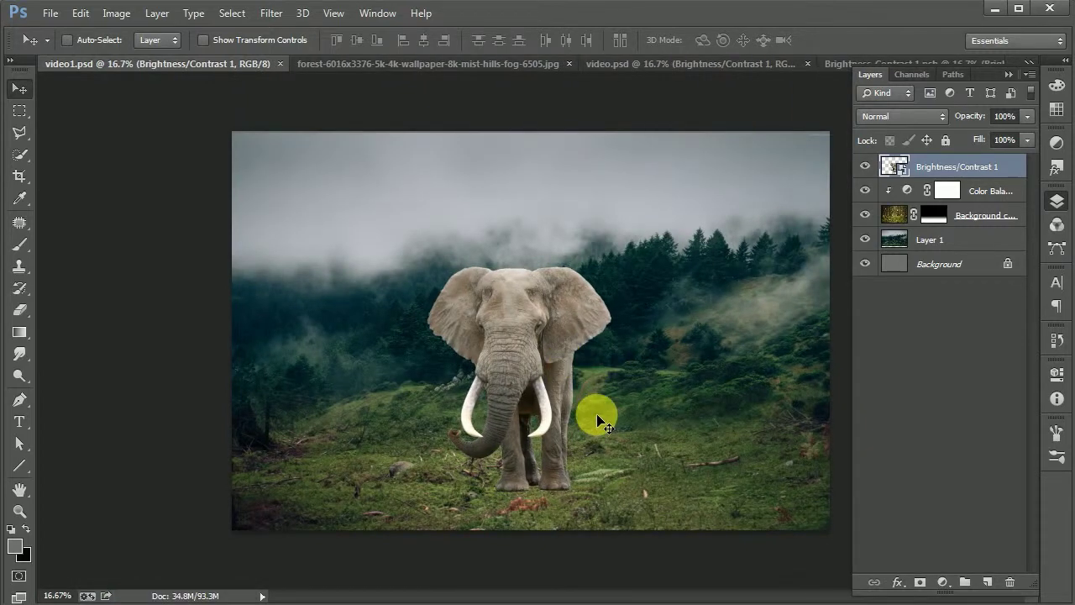
# - Darken the elephant and raise its contrast with a gradient-masked Brightness/Contrast layer
pyautogui.click(942, 581)
pyautogui.click(962, 270)
pyautogui.moveTo(912, 392)
pyautogui.mouseDown()
pyautogui.moveTo(888, 393)
pyautogui.moveTo(931, 424)
pyautogui.mouseUp()
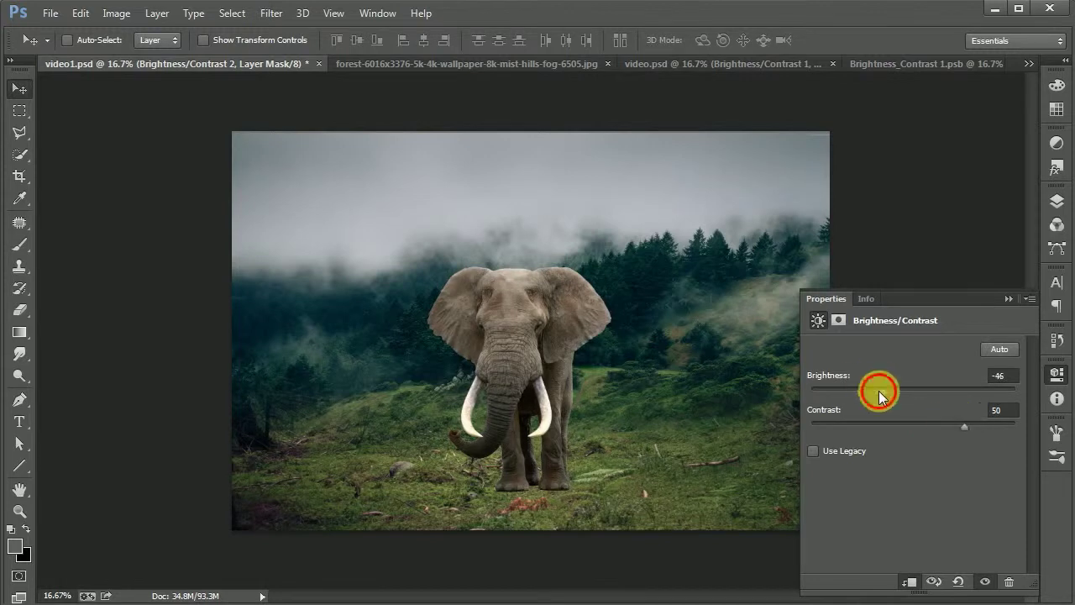
pyautogui.click(1057, 201)
pyautogui.press('g')
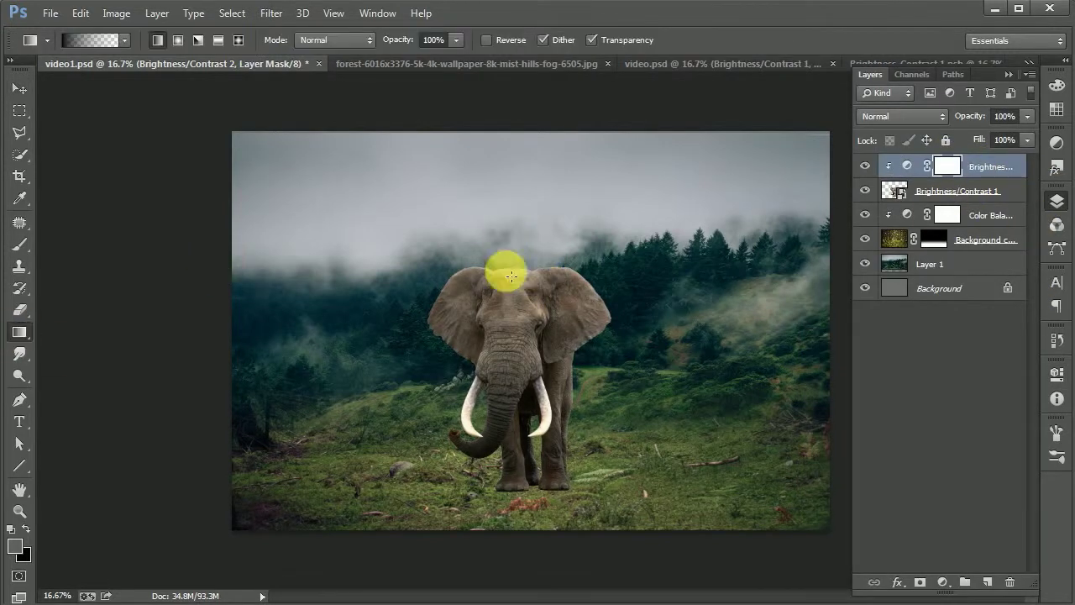
pyautogui.moveTo(499, 272)
pyautogui.mouseDown()
pyautogui.moveTo(509, 331)
pyautogui.moveTo(509, 312)
pyautogui.mouseUp()
pyautogui.press('v')
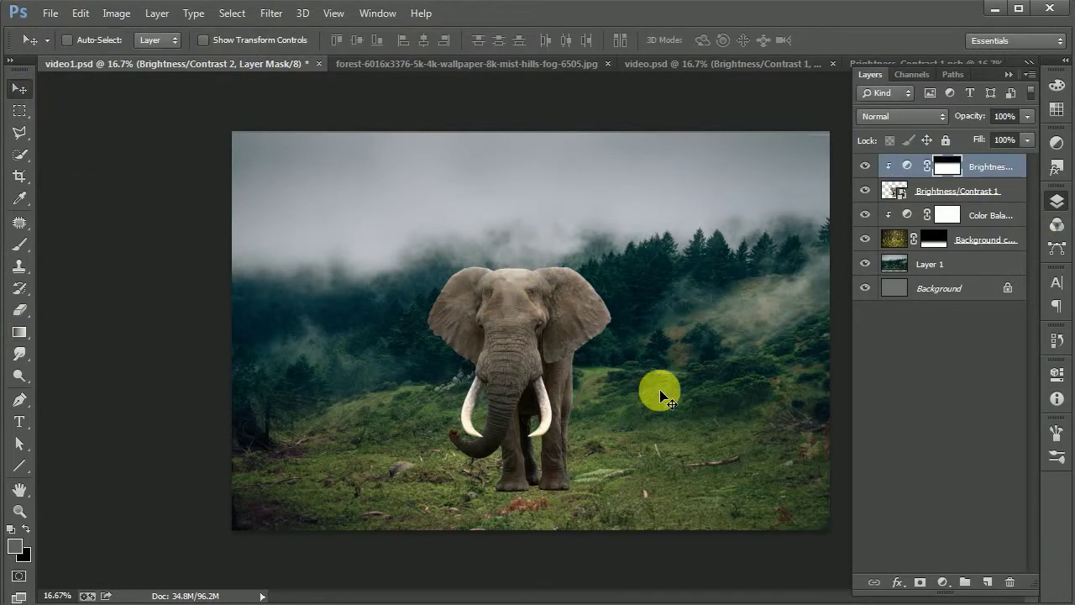
# - Darken the scenery with Brightness/Contrast (-38, 30), gradient-masked to keep the sky clear
pyautogui.click(983, 215)
pyautogui.click(942, 581)
pyautogui.click(954, 275)
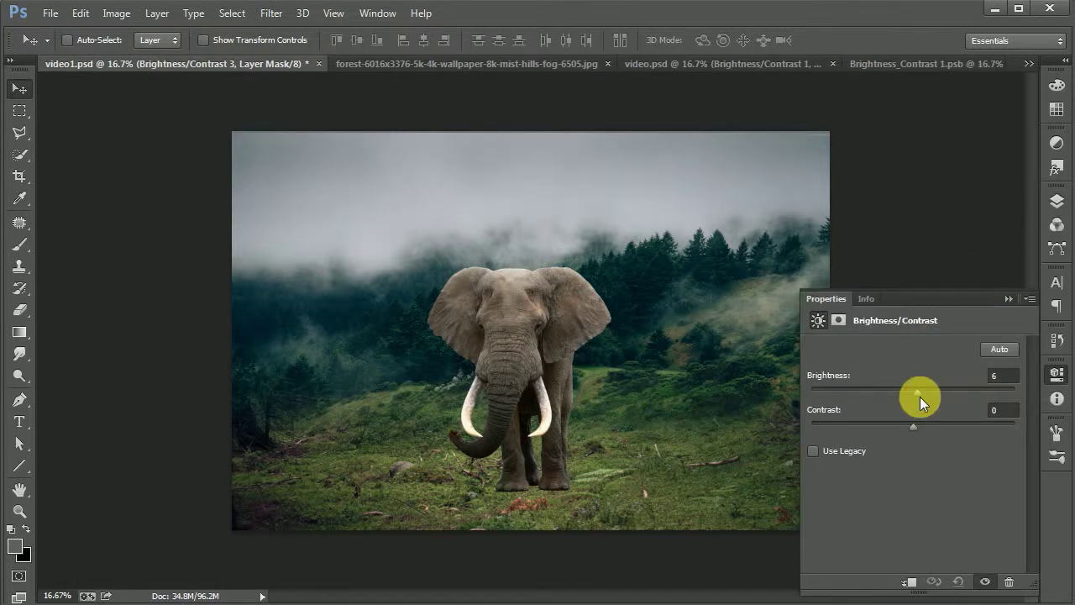
pyautogui.moveTo(912, 392); pyautogui.dragTo(889, 393)
pyautogui.moveTo(956, 423); pyautogui.dragTo(943, 421)
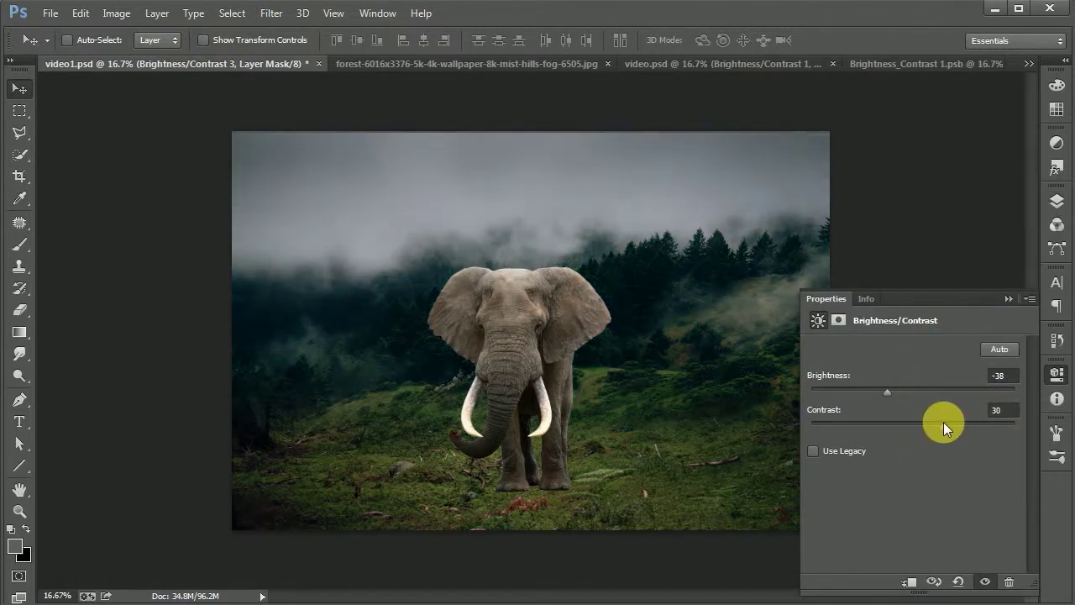
pyautogui.click(1008, 298)
pyautogui.click(19, 332)
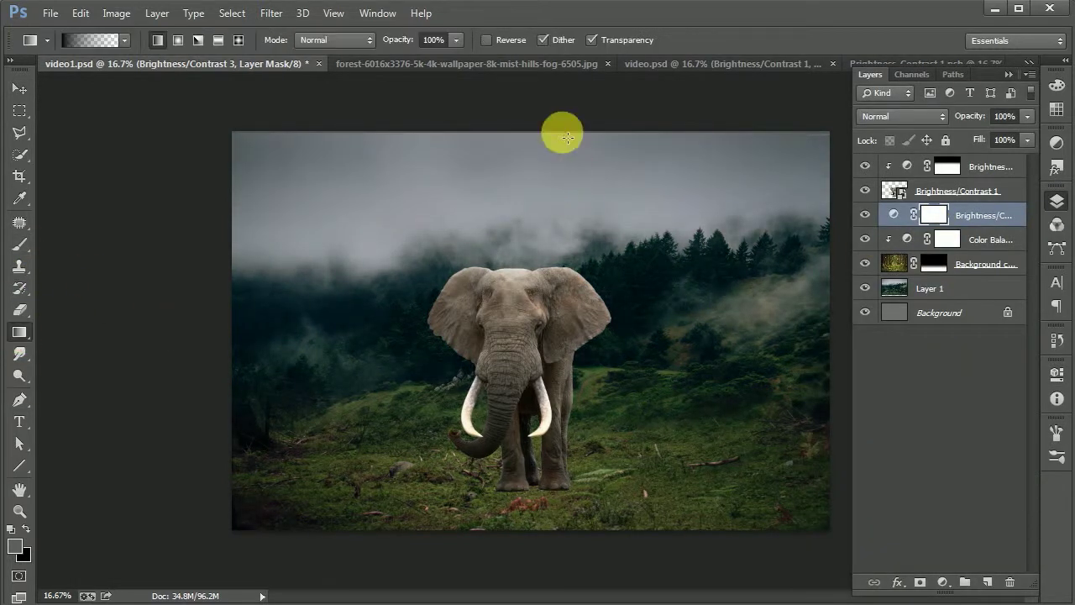
pyautogui.moveTo(569, 160); pyautogui.dragTo(538, 480)
pyautogui.press('v')
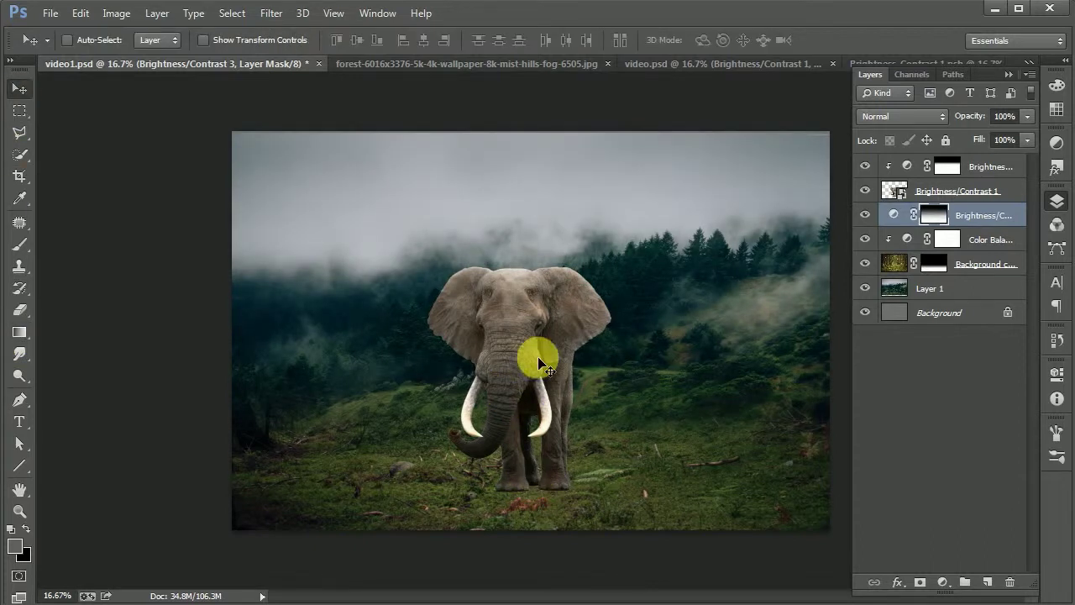
# - Select the four scene layers from the darkening layer down to Layer 1
pyautogui.keyDown('shift'); pyautogui.click(972, 288); pyautogui.keyUp('shift')
pyautogui.rightClick(972, 286)
pyautogui.click(834, 133)
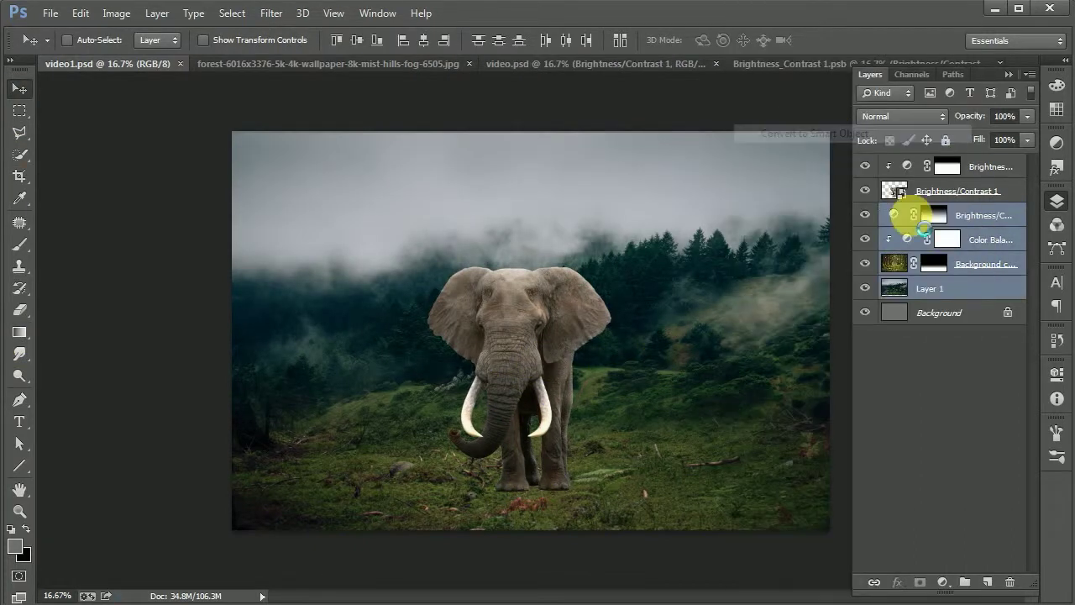
# - Duplicate the scene smart object, apply a bottom-banded Tilt-Shift blur, and bring in a second elephant
pyautogui.hotkey('ctrl', 'j')
pyautogui.click(271, 13)
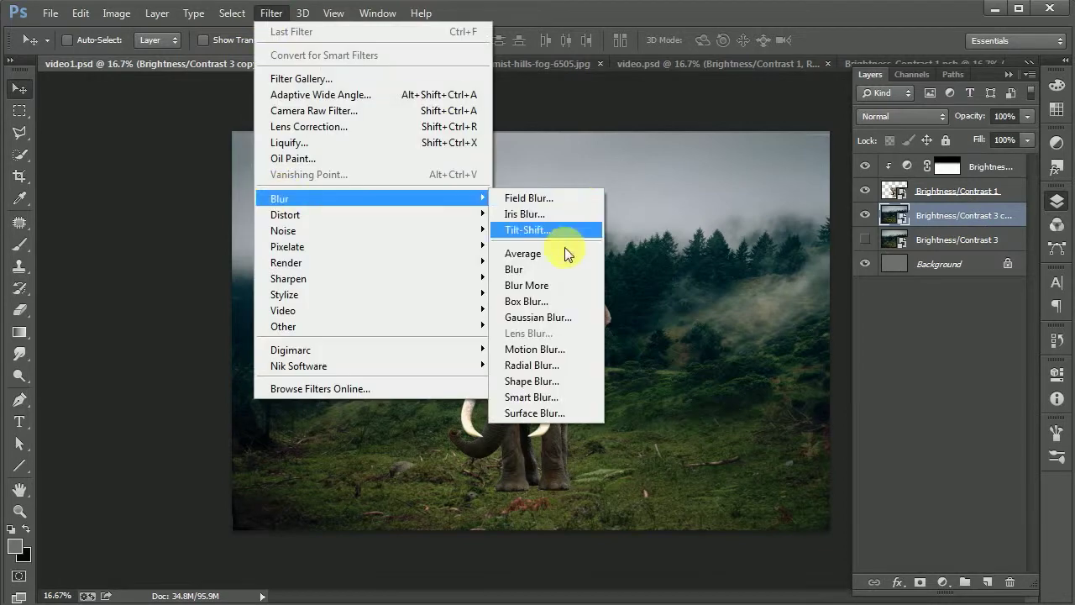
pyautogui.click(583, 247)
pyautogui.moveTo(433, 413); pyautogui.dragTo(420, 527)
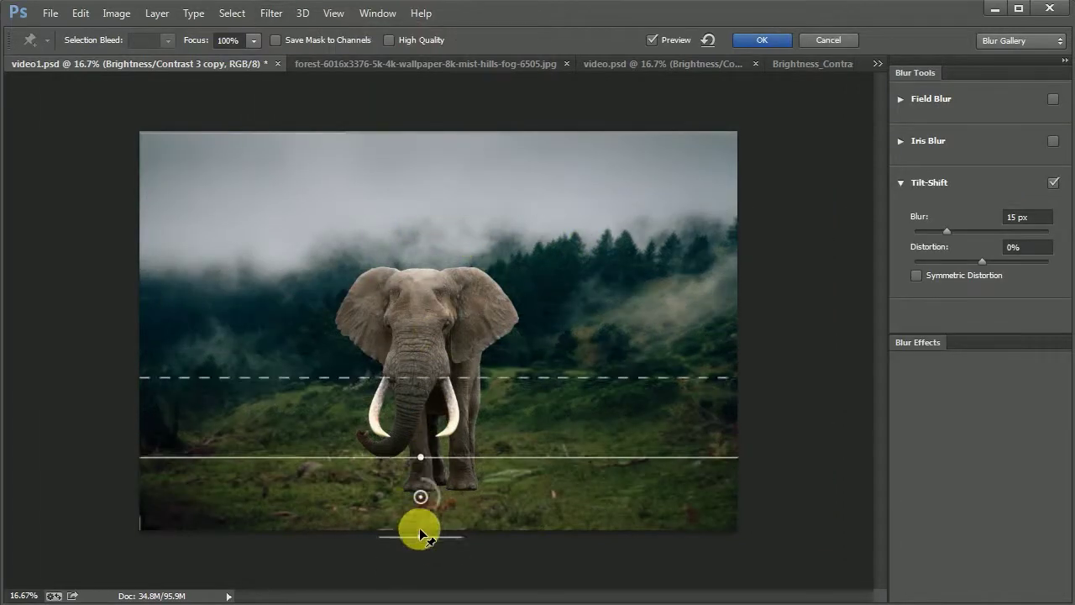
pyautogui.moveTo(607, 409); pyautogui.dragTo(614, 378)
pyautogui.moveTo(960, 231)
pyautogui.mouseDown()
pyautogui.moveTo(972, 228)
pyautogui.moveTo(947, 230)
pyautogui.mouseUp()
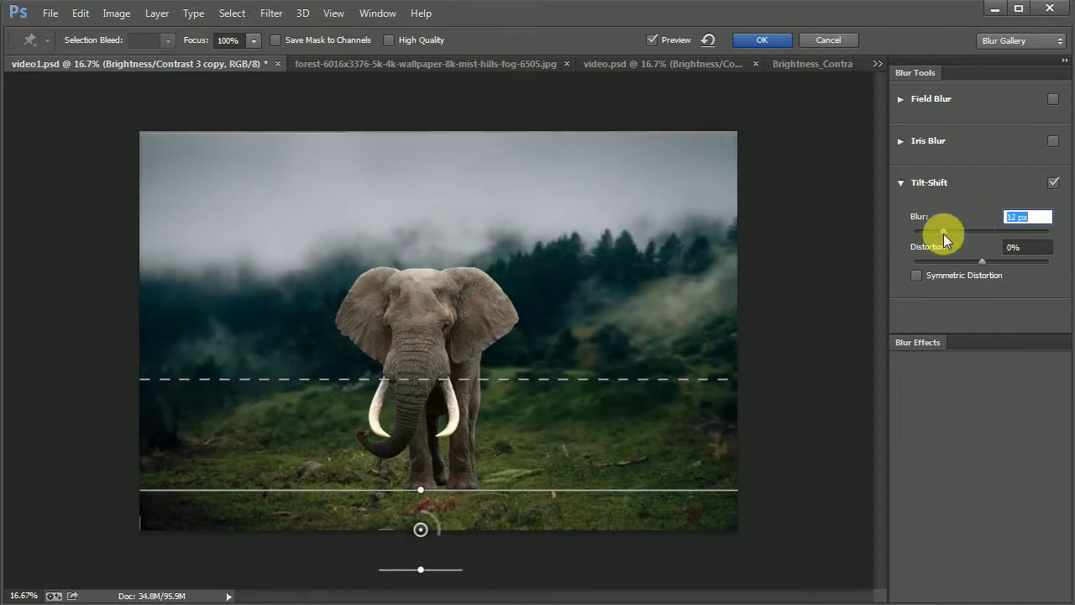
pyautogui.click(761, 45)
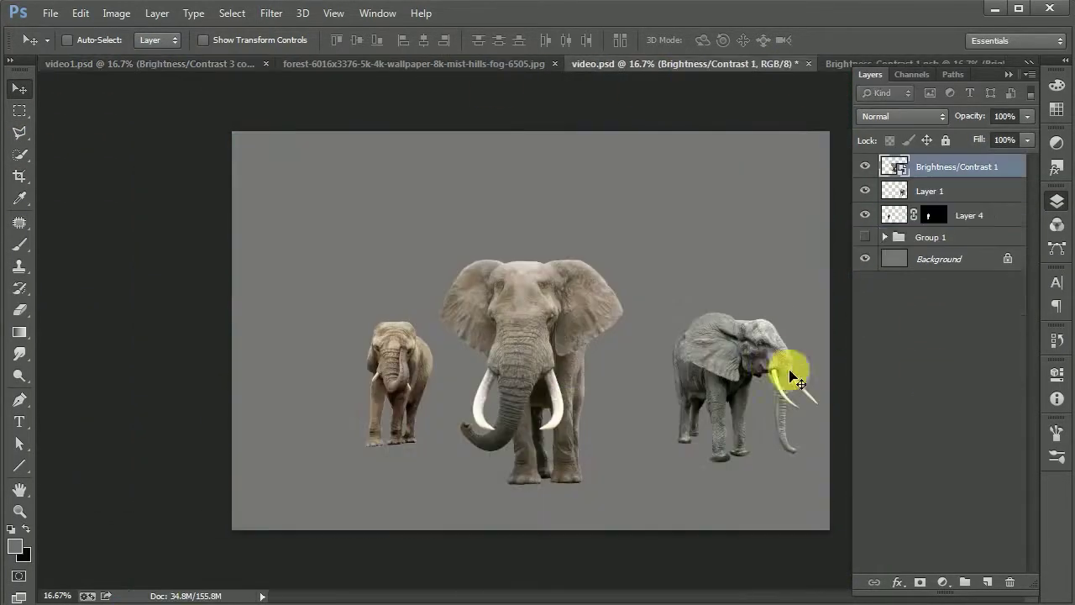
pyautogui.moveTo(798, 382); pyautogui.dragTo(661, 395)
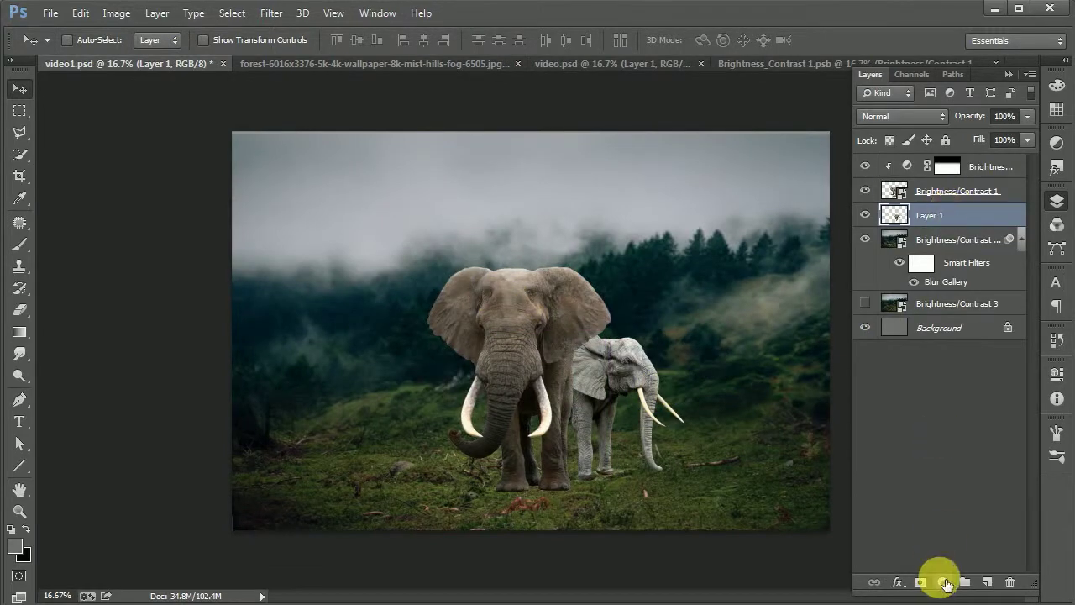
# - Tone the small elephant with Brightness/Contrast -74 and Color Balance Red +28 layers
pyautogui.click(946, 584)
pyautogui.moveTo(913, 393); pyautogui.dragTo(863, 393)
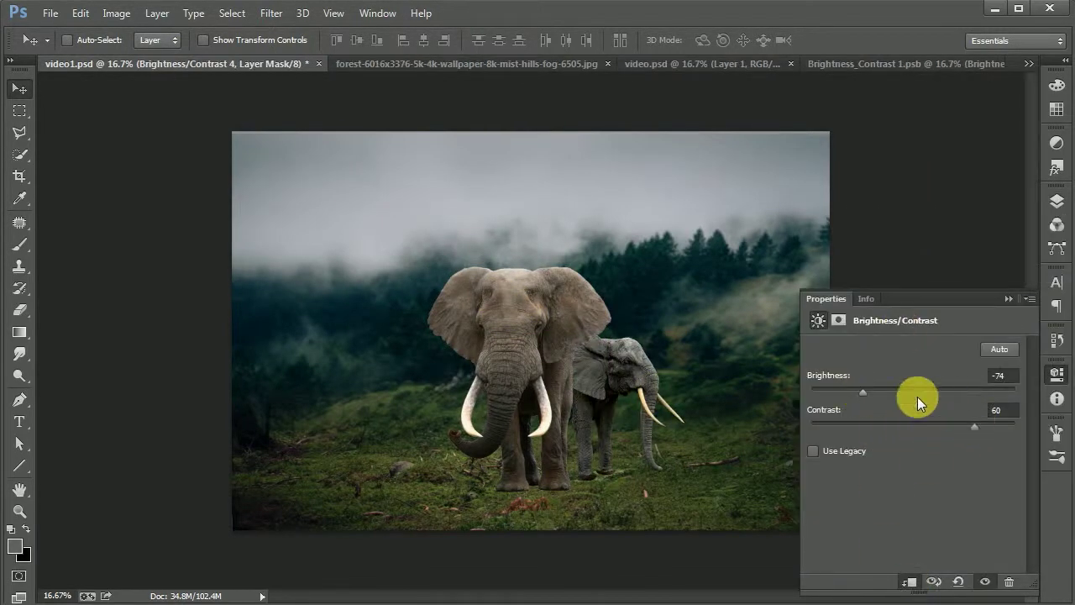
pyautogui.click(1057, 202)
pyautogui.click(950, 585)
pyautogui.click(947, 396)
pyautogui.moveTo(892, 390); pyautogui.dragTo(914, 389)
pyautogui.moveTo(893, 443); pyautogui.dragTo(894, 444)
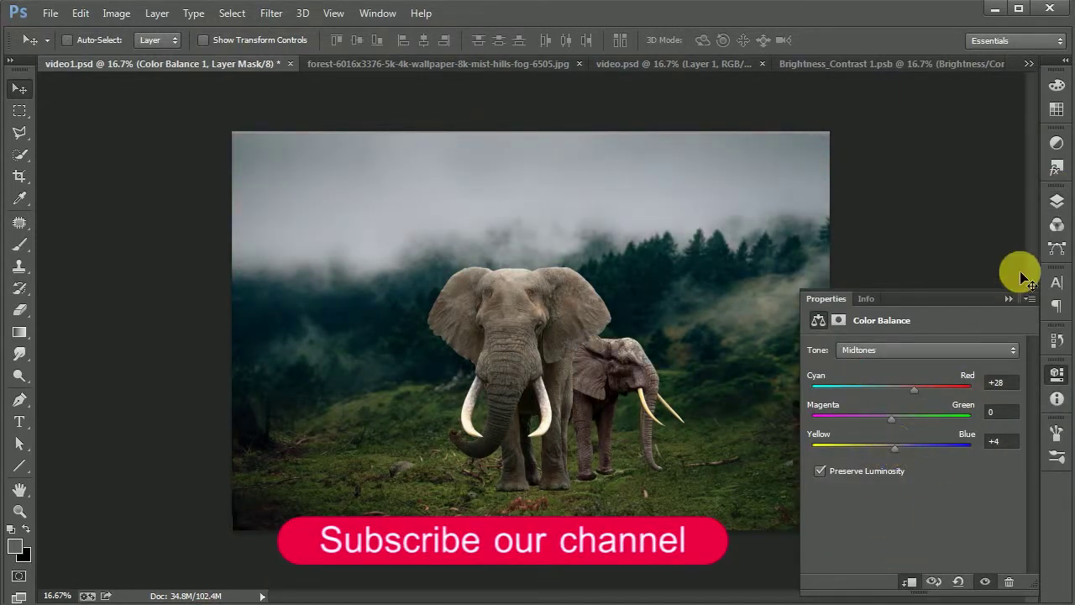
pyautogui.click(1057, 201)
# - Invert the Brightness/Contrast 4 mask, save, and drag a third elephant in from the elephant document
pyautogui.click(953, 241)
pyautogui.click(20, 336)
pyautogui.hotkey('ctrl', 'i')
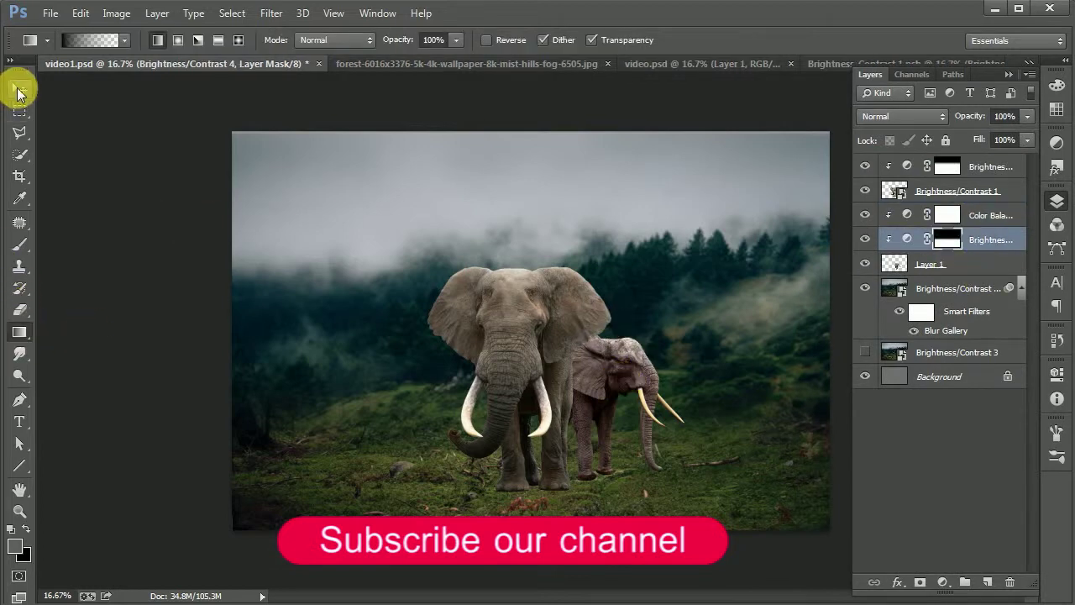
pyautogui.click(20, 88)
pyautogui.hotkey('ctrl', 's')
pyautogui.click(701, 63)
pyautogui.moveTo(384, 364)
pyautogui.mouseDown()
pyautogui.moveTo(194, 63)
pyautogui.moveTo(440, 377)
pyautogui.mouseUp()
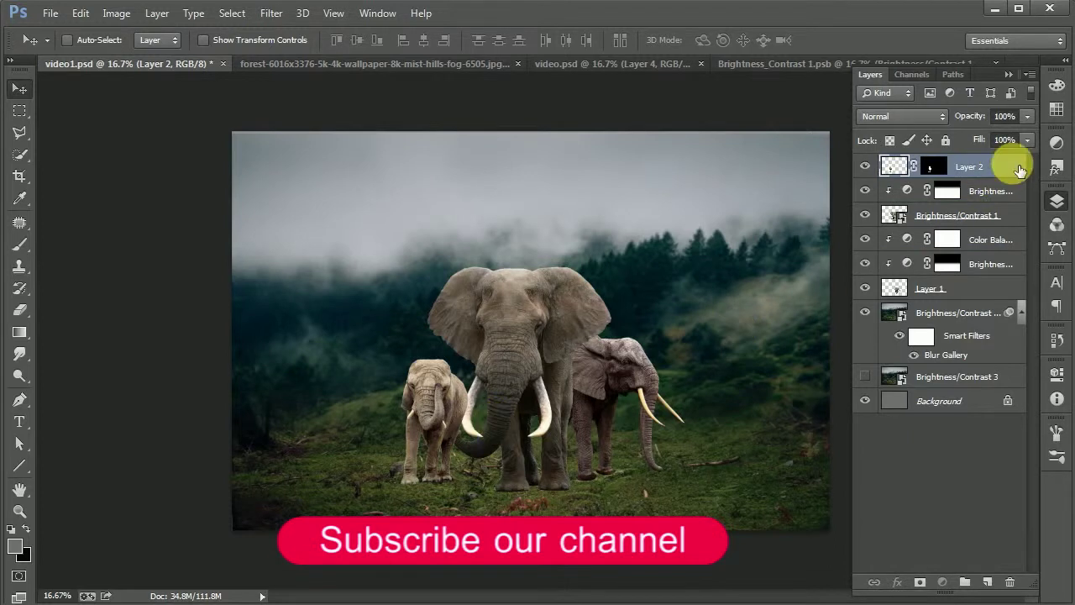
# - Move the new elephant layer below Layer 1 and shrink it, left of the large elephant
pyautogui.moveTo(1018, 171); pyautogui.dragTo(958, 301)
pyautogui.moveTo(457, 402); pyautogui.dragTo(454, 403)
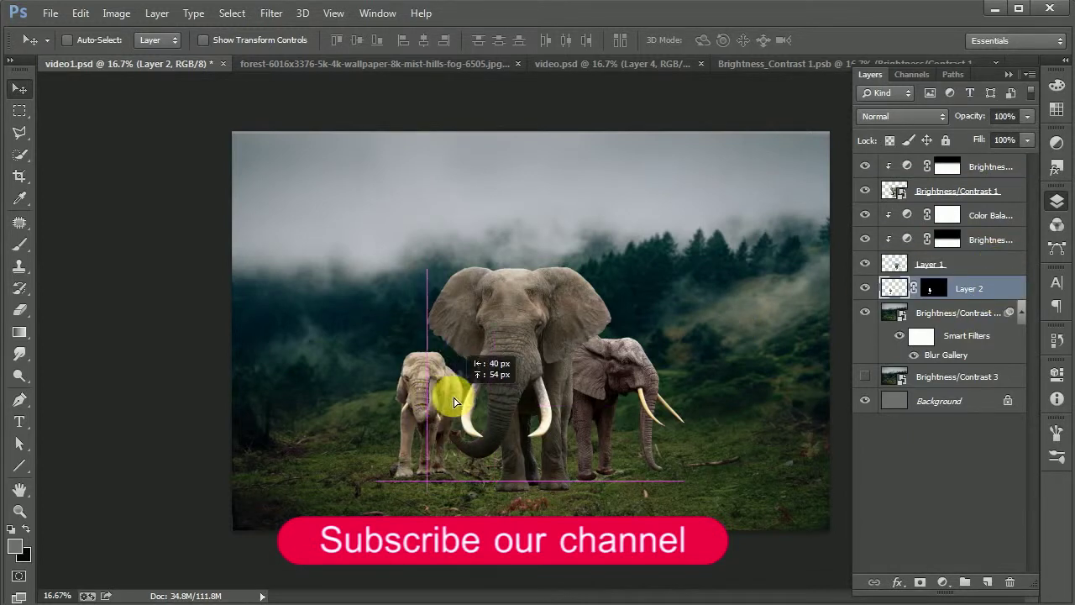
pyautogui.moveTo(453, 403); pyautogui.dragTo(427, 420)
pyautogui.hotkey('ctrl', 't')
pyautogui.moveTo(357, 351); pyautogui.dragTo(373, 375)
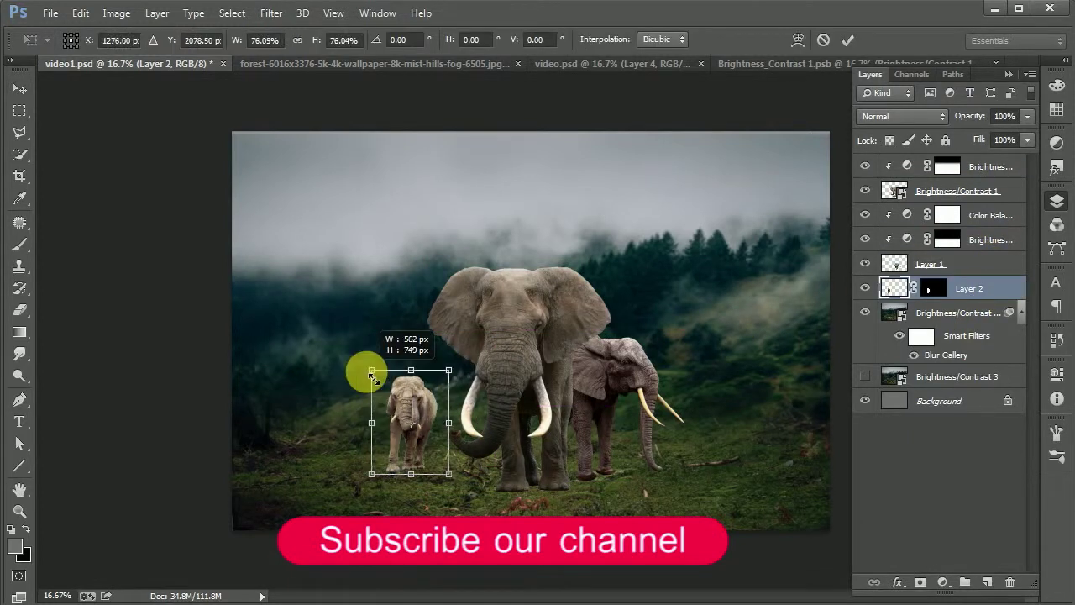
pyautogui.press('Return')
# - Darken the small left elephant with a clipped Brightness/Contrast layer at -67
pyautogui.click(943, 583)
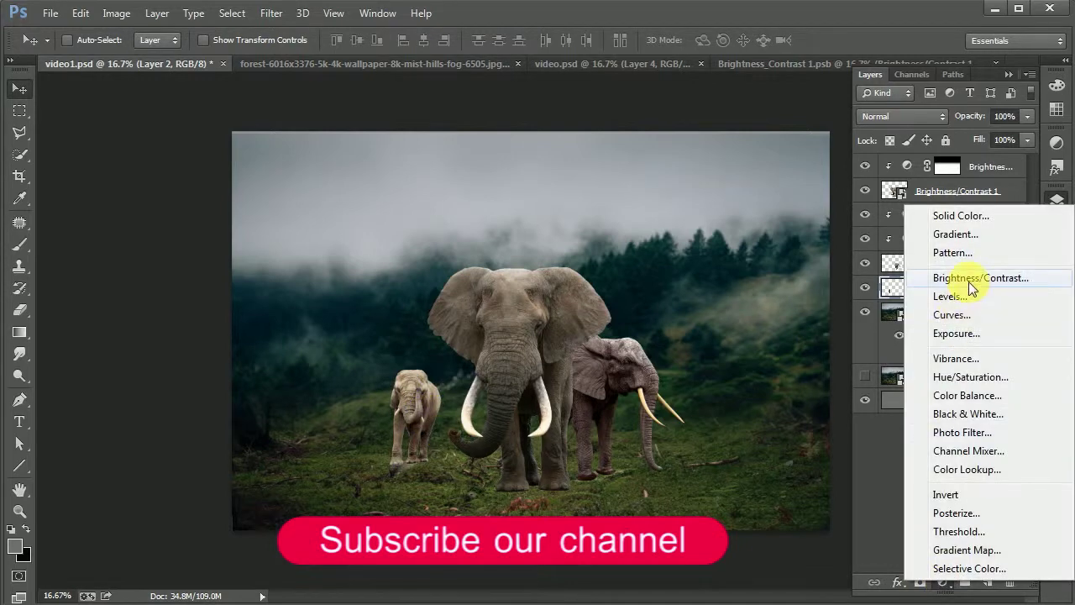
pyautogui.click(969, 281)
pyautogui.moveTo(910, 389); pyautogui.dragTo(879, 389)
pyautogui.click(910, 581)
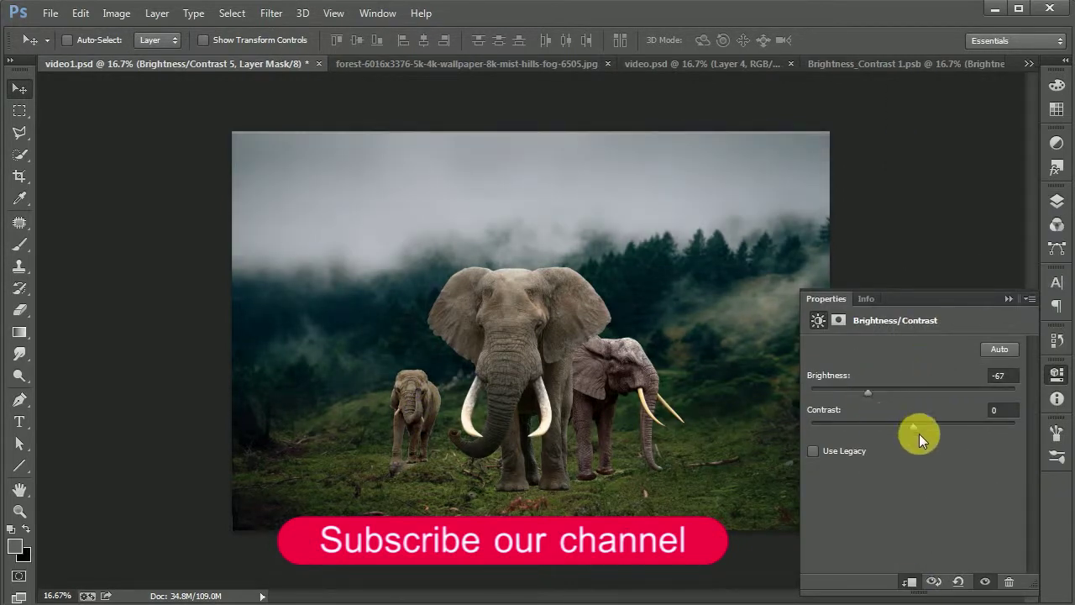
pyautogui.click(1057, 201)
pyautogui.click(958, 307)
# - Apply a 2.0 Gaussian Blur to the small elephant and place the baby elephant at lower left
pyautogui.click(271, 13)
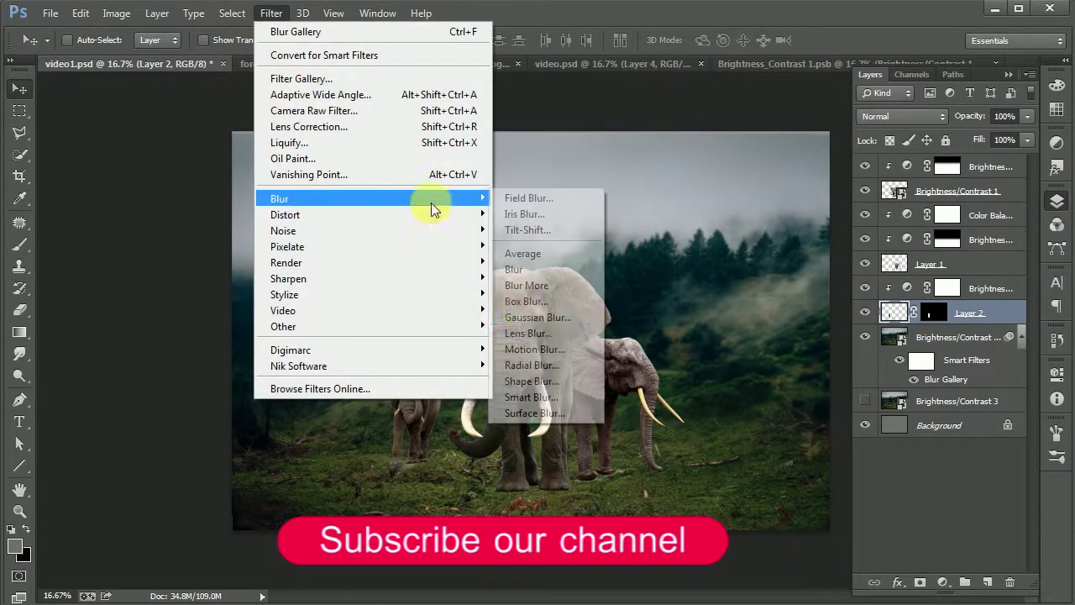
pyautogui.click(525, 331)
pyautogui.moveTo(749, 318); pyautogui.dragTo(756, 318)
pyautogui.click(953, 99)
pyautogui.press('v')
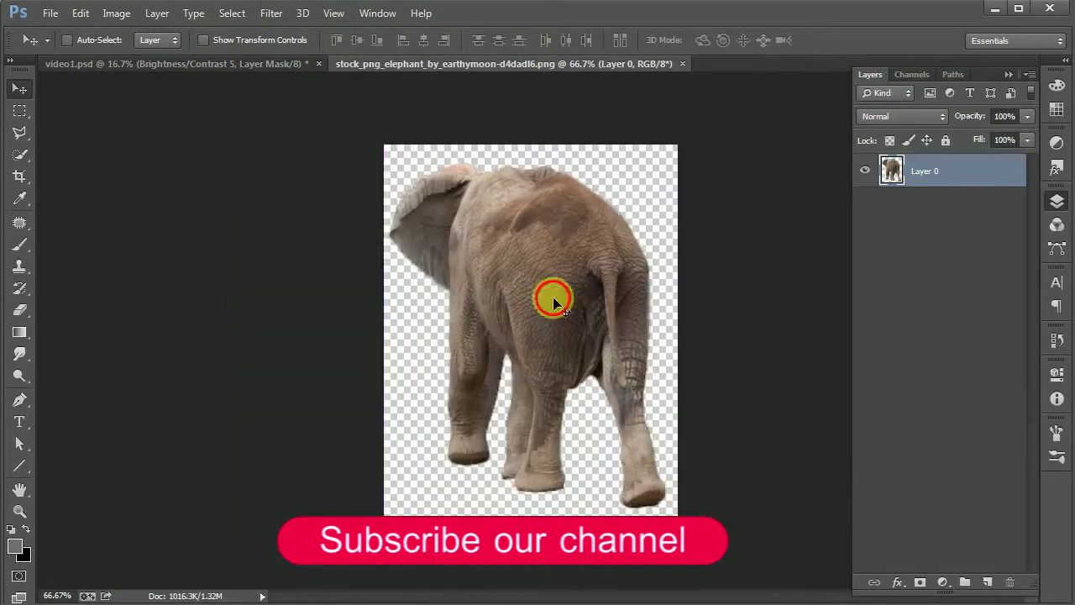
pyautogui.moveTo(552, 295)
pyautogui.mouseDown()
pyautogui.moveTo(400, 353)
pyautogui.moveTo(510, 424)
pyautogui.moveTo(346, 440)
pyautogui.mouseUp()
pyautogui.moveTo(966, 337)
pyautogui.mouseDown()
pyautogui.moveTo(967, 349)
pyautogui.moveTo(958, 336)
pyautogui.mouseUp()
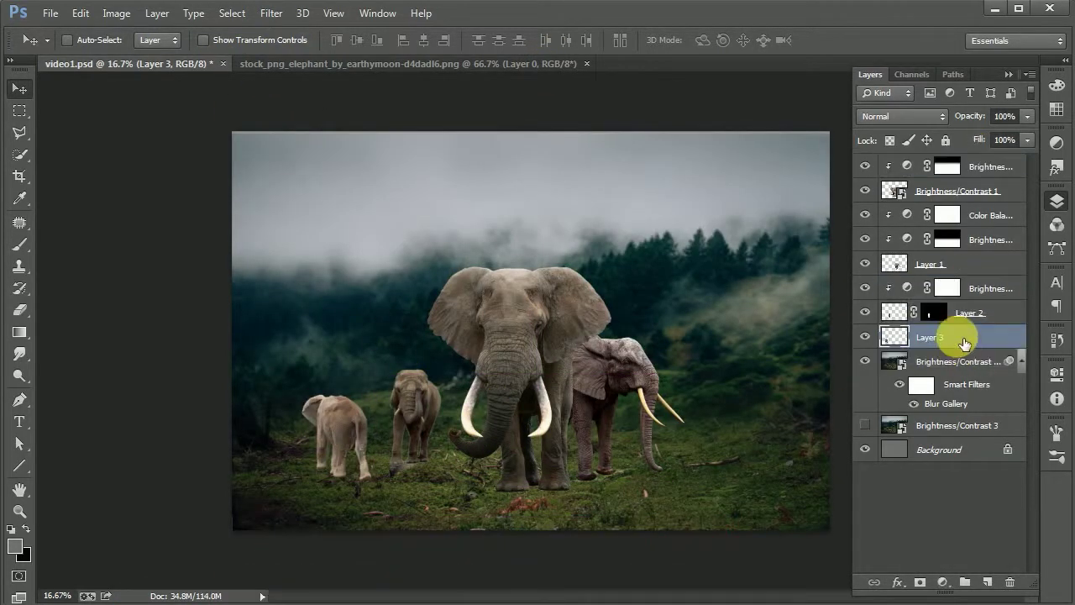
# - Darken the baby elephant with a clipped Brightness/Contrast at -56, merge it, and tuck it behind the big elephant
pyautogui.click(942, 582)
pyautogui.click(966, 297)
pyautogui.moveTo(915, 392); pyautogui.dragTo(875, 391)
pyautogui.click(907, 581)
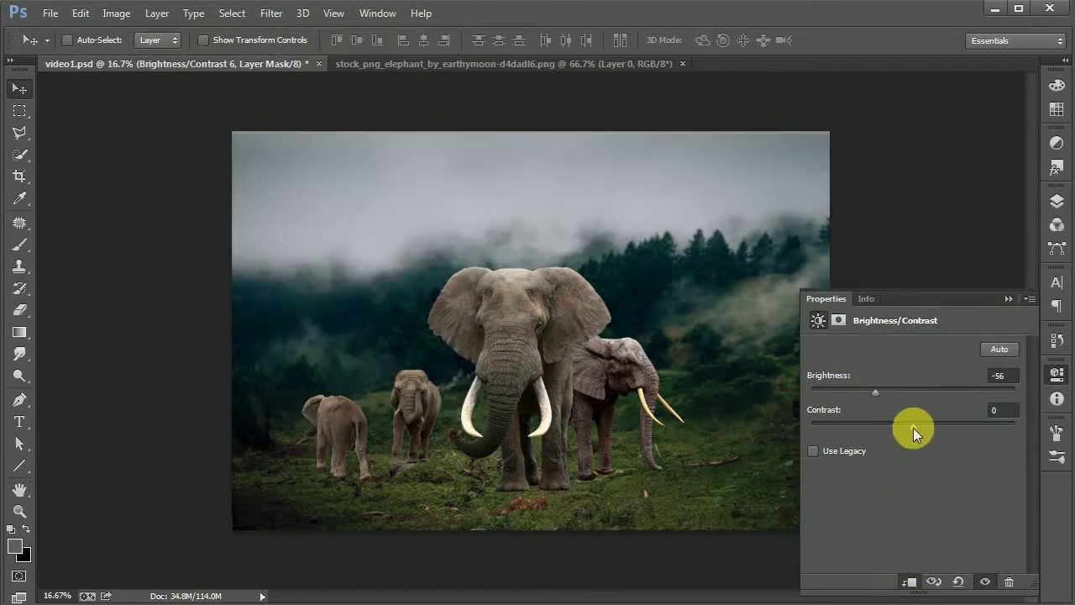
pyautogui.click(1057, 201)
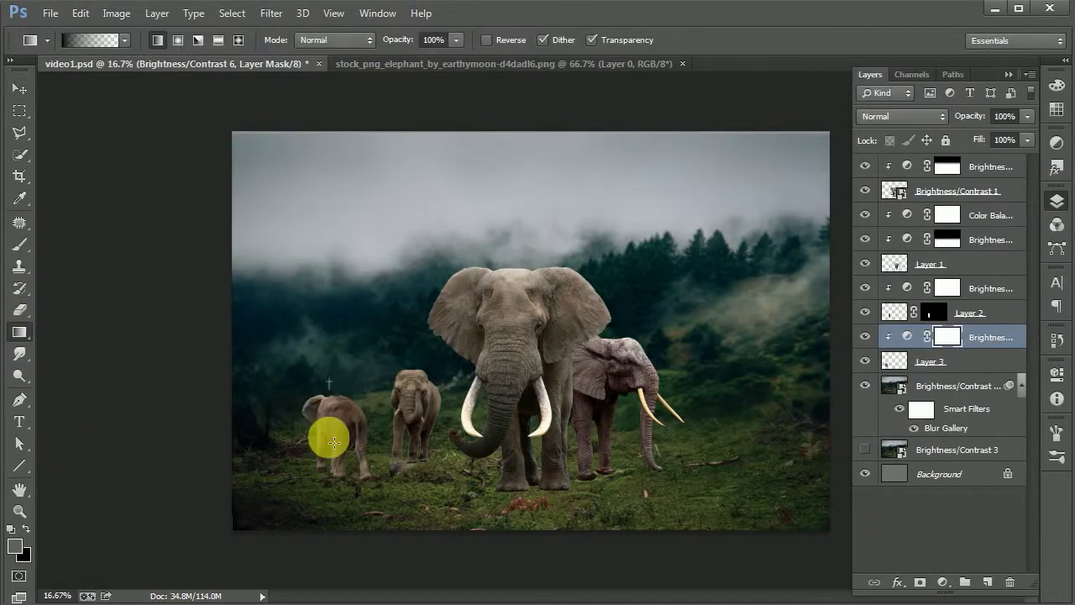
pyautogui.hotkey('ctrl', 'e')
pyautogui.moveTo(417, 485)
pyautogui.mouseDown()
pyautogui.moveTo(559, 487)
pyautogui.moveTo(570, 473)
pyautogui.mouseUp()
# - Convert the small elephant with its adjustment, and the top two Brightness/Contrast layers, into smart objects
pyautogui.click(991, 315)
pyautogui.keyDown('shift'); pyautogui.click(991, 288); pyautogui.keyUp('shift')
pyautogui.rightClick(992, 288)
pyautogui.click(883, 137)
pyautogui.click(992, 166)
pyautogui.keyDown('shift'); pyautogui.click(992, 194); pyautogui.keyUp('shift')
pyautogui.rightClick(992, 194)
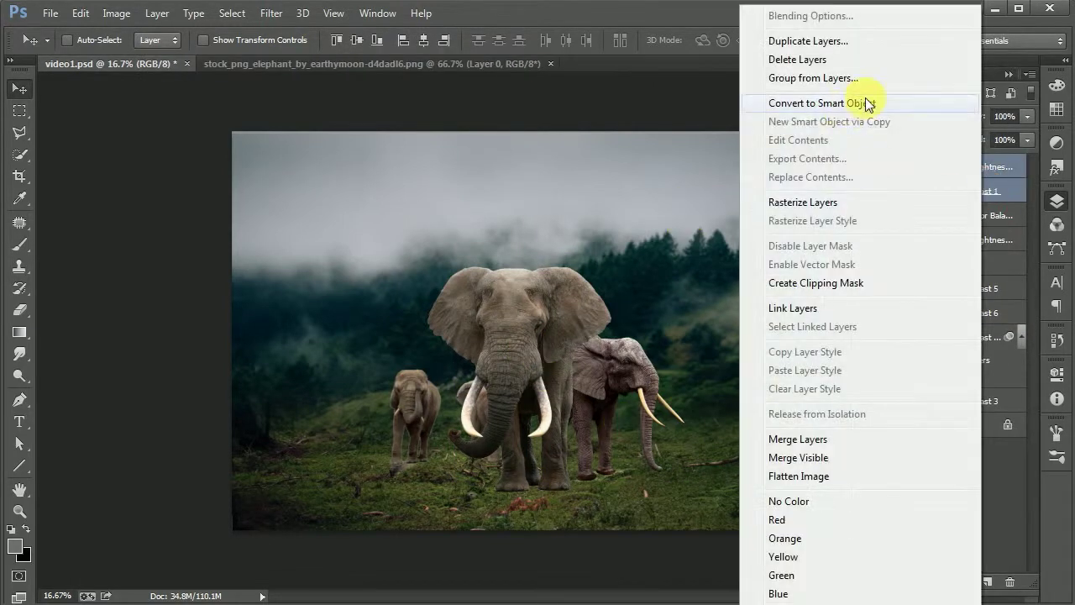
pyautogui.click(869, 101)
# - Combine the big elephant and its adjustment layers into a smart object, then switch to the woman's document
pyautogui.click(975, 214)
pyautogui.keyDown('shift'); pyautogui.click(975, 239); pyautogui.keyUp('shift')
pyautogui.rightClick(999, 209)
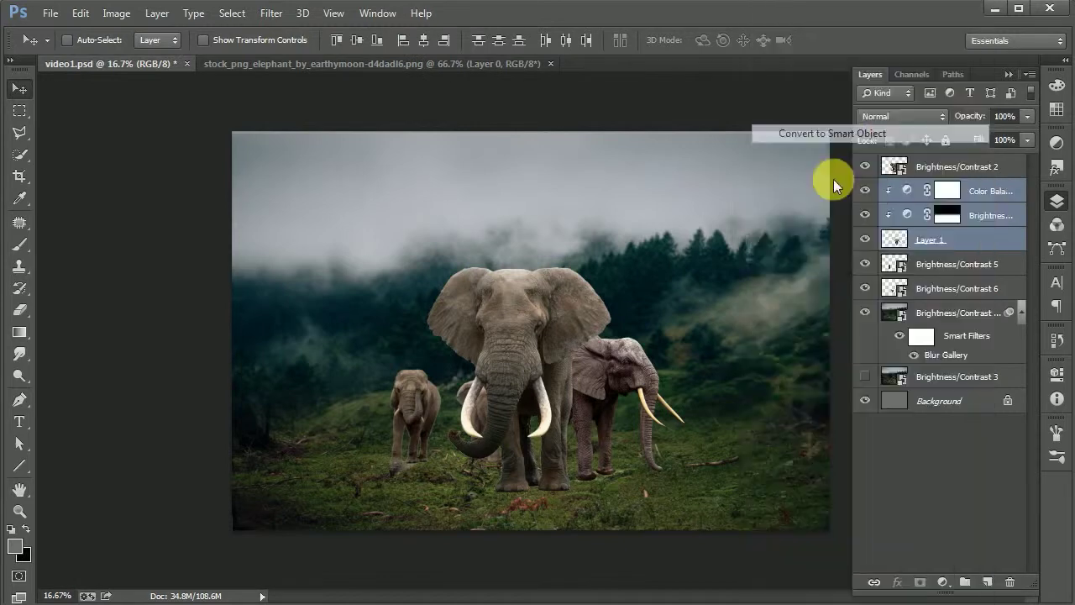
pyautogui.click(859, 132)
pyautogui.click(454, 63)
# - Drag the red-haired woman into the composite and move her layer to the top
pyautogui.moveTo(516, 247); pyautogui.dragTo(538, 269)
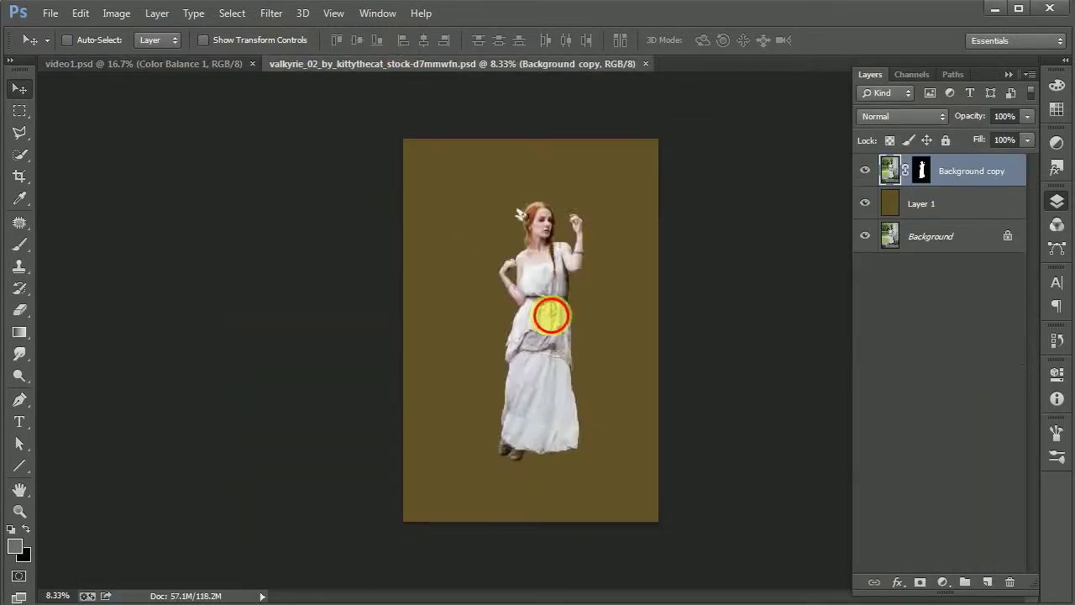
pyautogui.rightClick(983, 191)
pyautogui.click(836, 133)
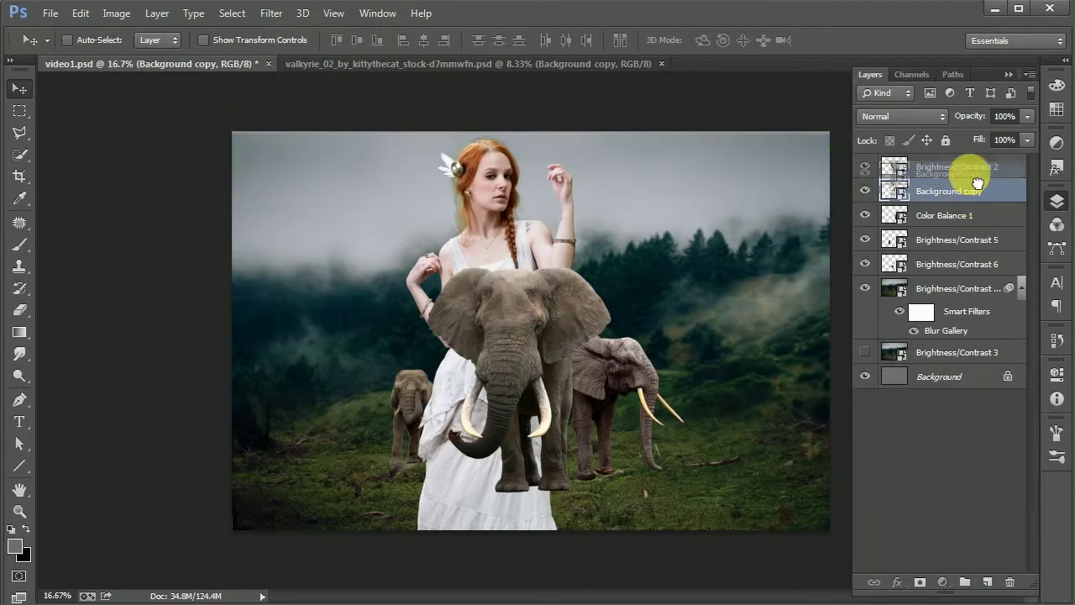
pyautogui.moveTo(960, 187); pyautogui.dragTo(960, 164)
# - Scale the woman down to about 35% in front of the big elephant
pyautogui.hotkey('ctrl', 't')
pyautogui.moveTo(635, 125)
pyautogui.mouseDown()
pyautogui.moveTo(611, 319)
pyautogui.moveTo(612, 305)
pyautogui.moveTo(566, 360)
pyautogui.moveTo(576, 351)
pyautogui.mouseUp()
pyautogui.press('Return')
pyautogui.hotkey('ctrl', '+')
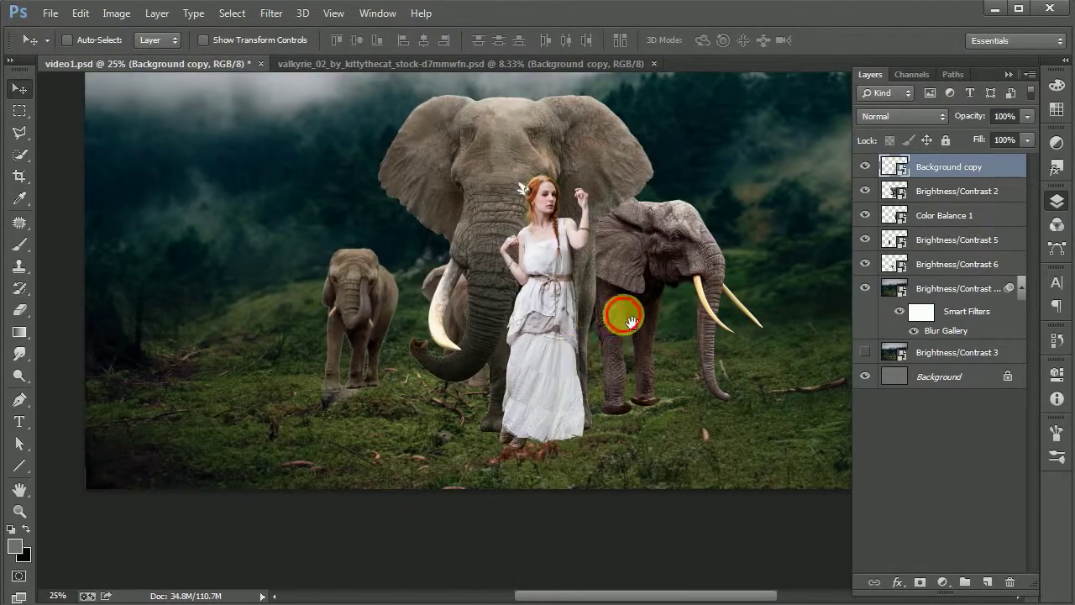
pyautogui.hotkey('ctrl', '-')
pyautogui.hotkey('ctrl', '+')
pyautogui.hotkey('ctrl', 't')
pyautogui.moveTo(588, 506); pyautogui.dragTo(588, 515)
pyautogui.press('Return')
# - Flip the woman horizontally and set her layer to 50% opacity
pyautogui.hotkey('ctrl', 't')
pyautogui.rightClick(562, 383)
pyautogui.click(624, 581)
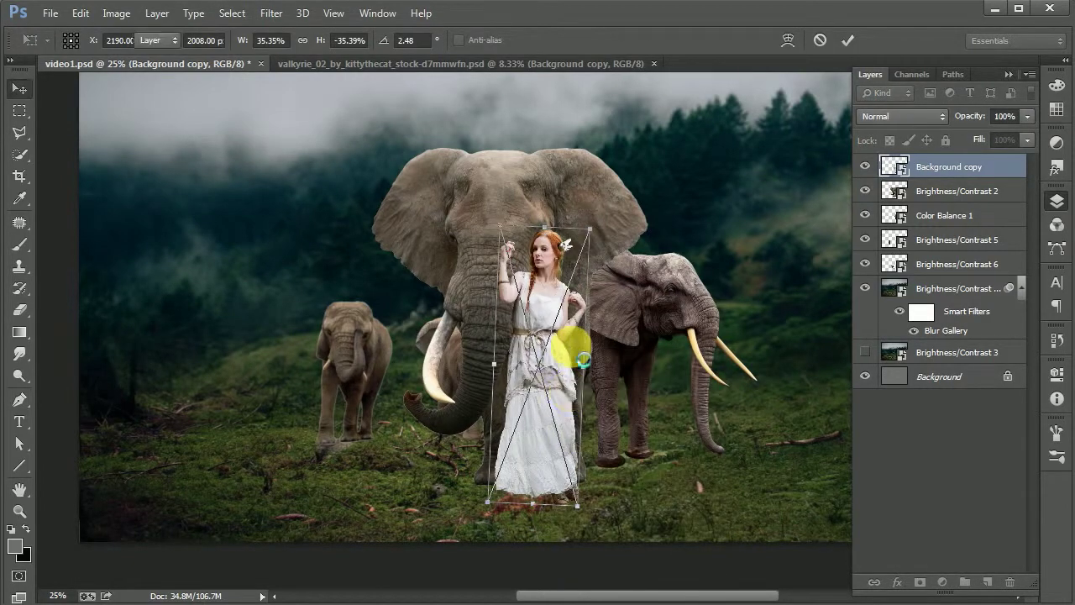
pyautogui.press('Return')
pyautogui.hotkey('ctrl', '+')
pyautogui.hotkey('ctrl', '+')
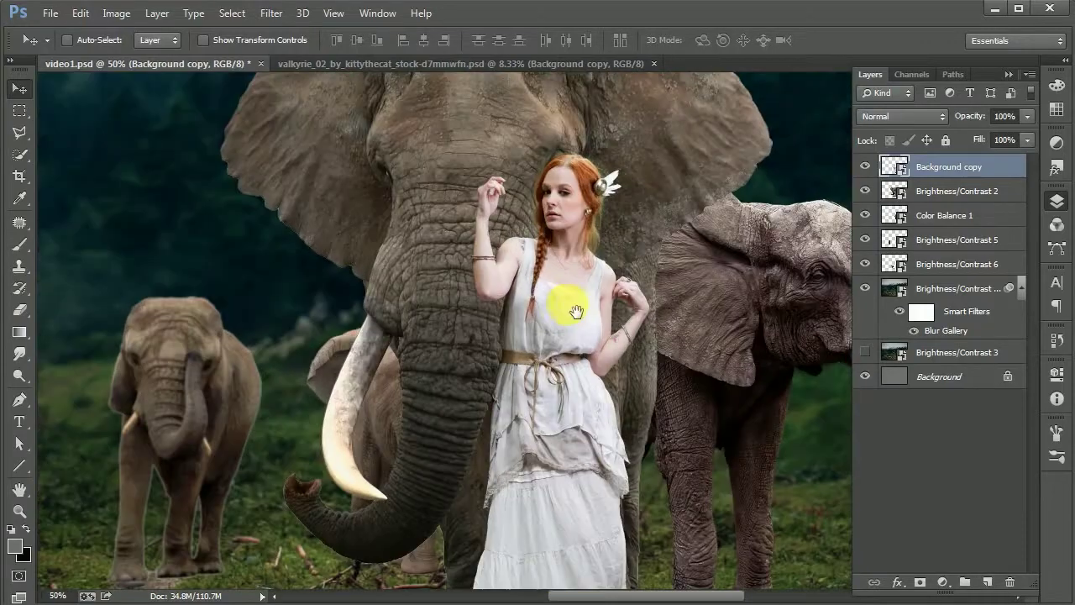
pyautogui.moveTo(576, 313); pyautogui.dragTo(568, 271)
pyautogui.press('5')
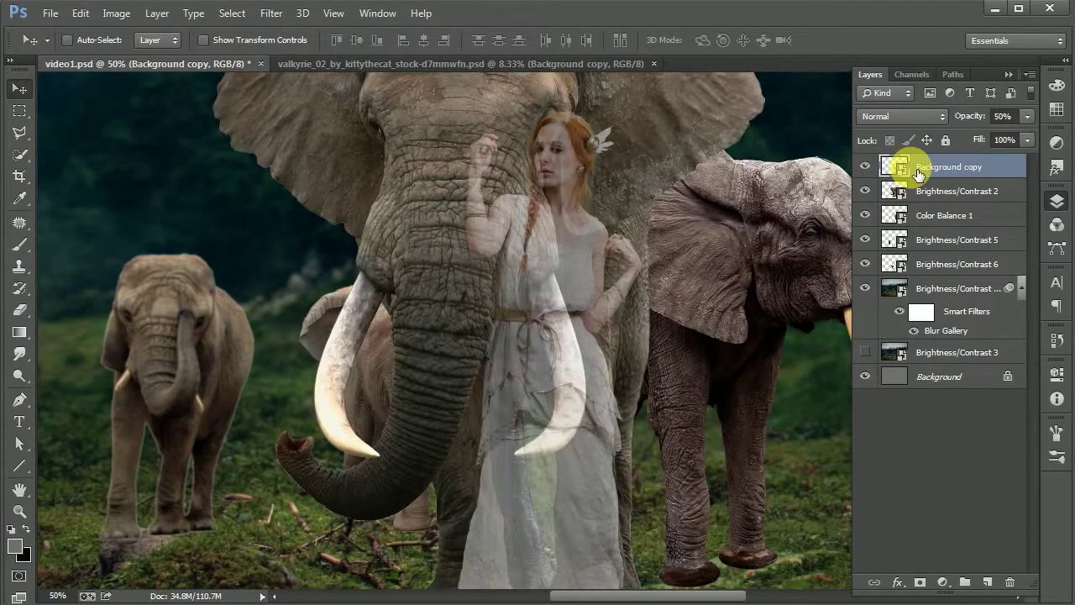
# - Nudge the woman slightly left and zoom in on the tusk crossing her dress
pyautogui.moveTo(680, 383); pyautogui.dragTo(647, 385)
pyautogui.press('0')
pyautogui.hotkey('ctrl', '-')
pyautogui.hotkey('ctrl', '-')
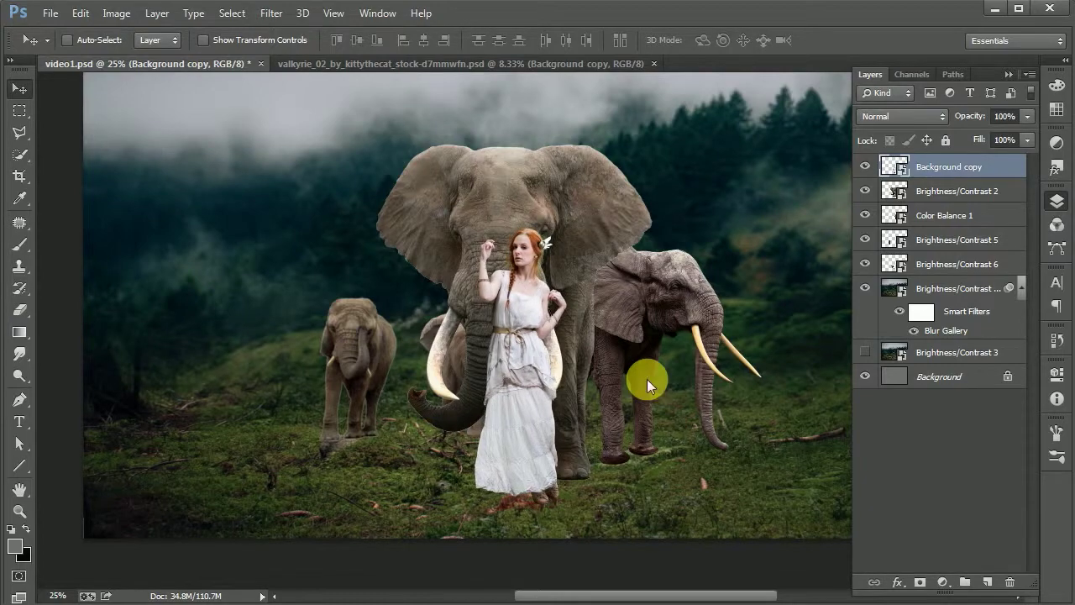
pyautogui.hotkey('ctrl', '+')
pyautogui.hotkey('ctrl', '+')
pyautogui.hotkey('ctrl', '+')
pyautogui.press('5')
pyautogui.hotkey('ctrl', '+')
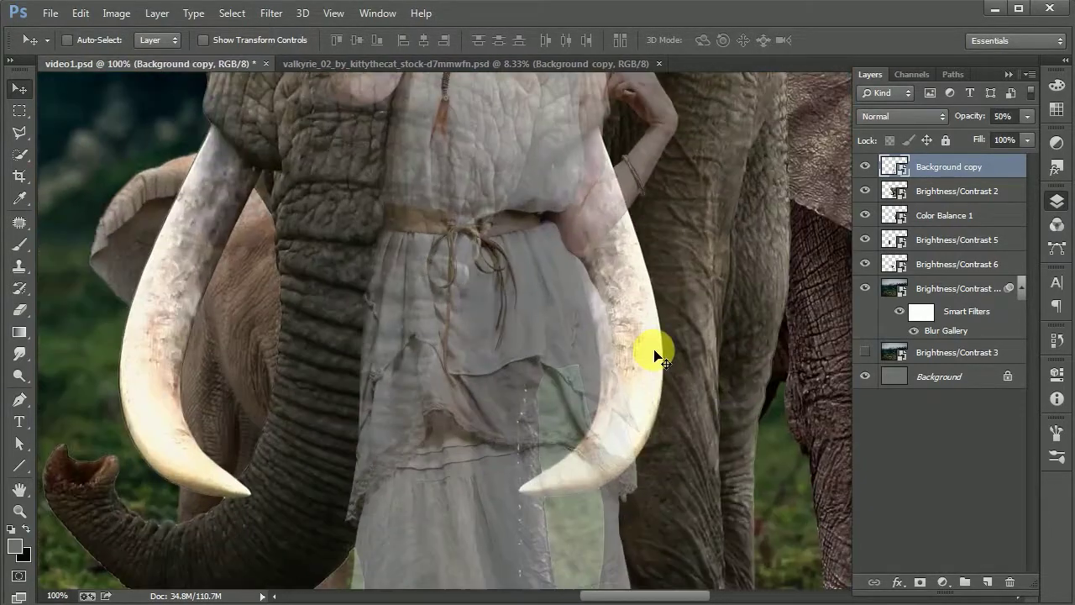
# - Lasso the tusk on the elephant layer and copy it to a new Layer 1
pyautogui.click(17, 132)
pyautogui.hotkey('ctrl', '+')
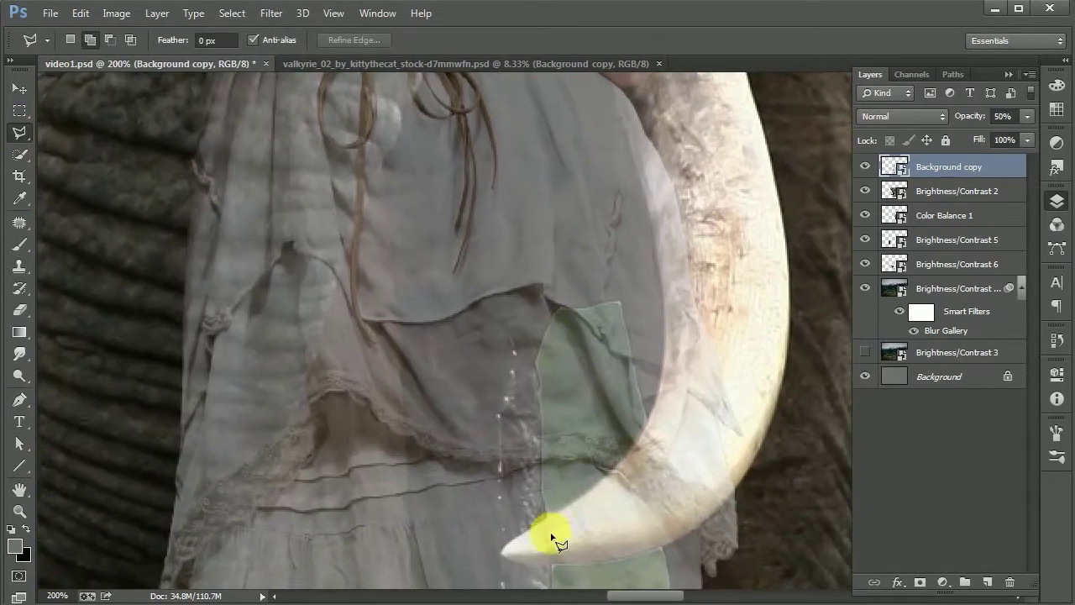
pyautogui.scroll(2, 618, 313)
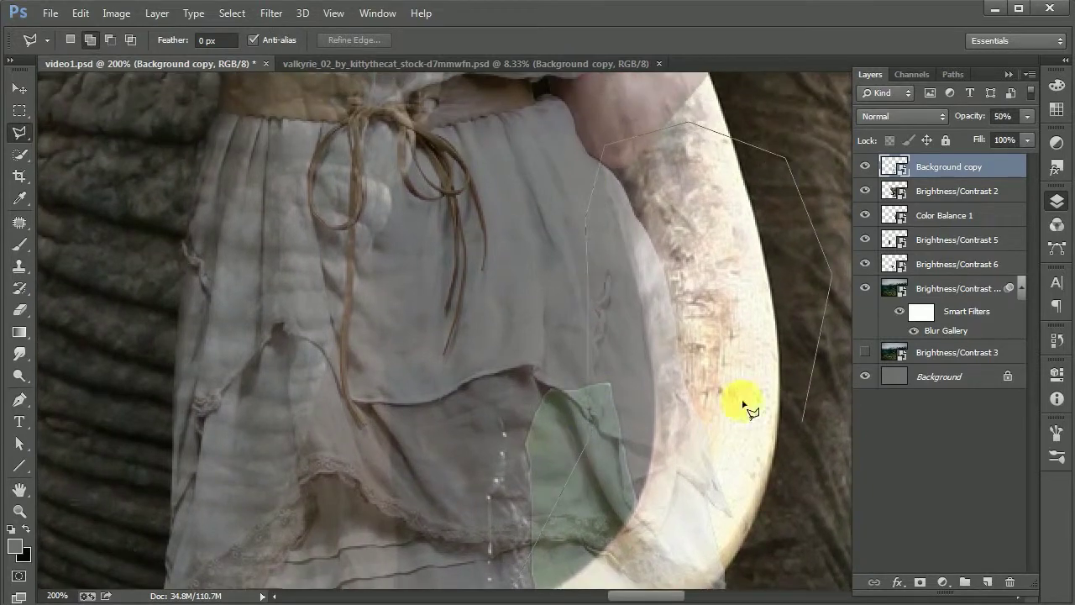
pyautogui.scroll(-5, 641, 453)
pyautogui.doubleClick(445, 462)
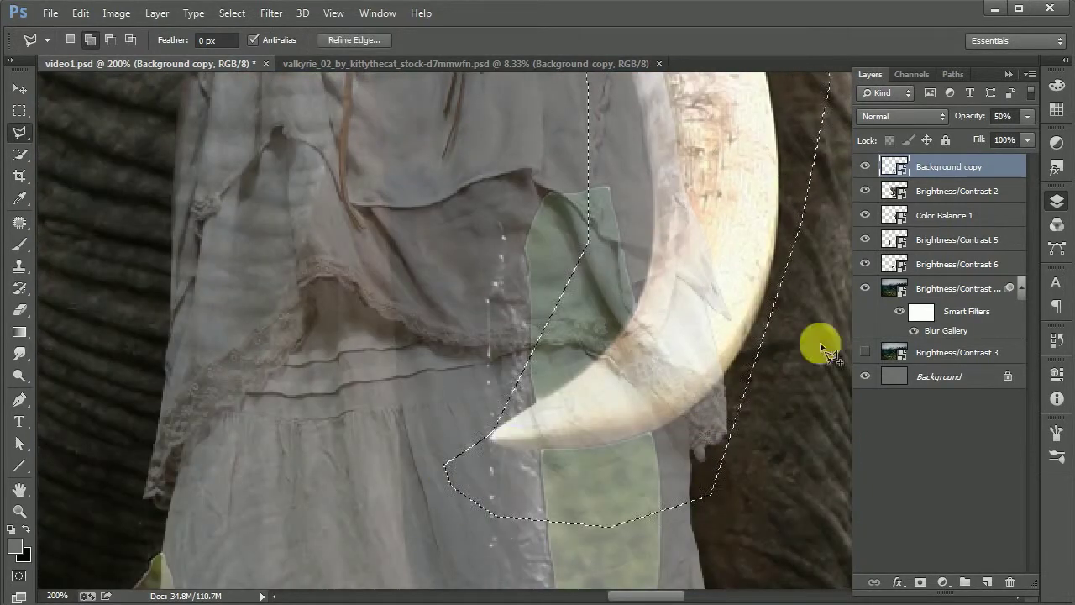
pyautogui.click(958, 191)
pyautogui.click(949, 167)
pyautogui.hotkey('ctrl', 'j')
# - Delete the dark patch beside the copied tusk on Layer 1
pyautogui.press('v')
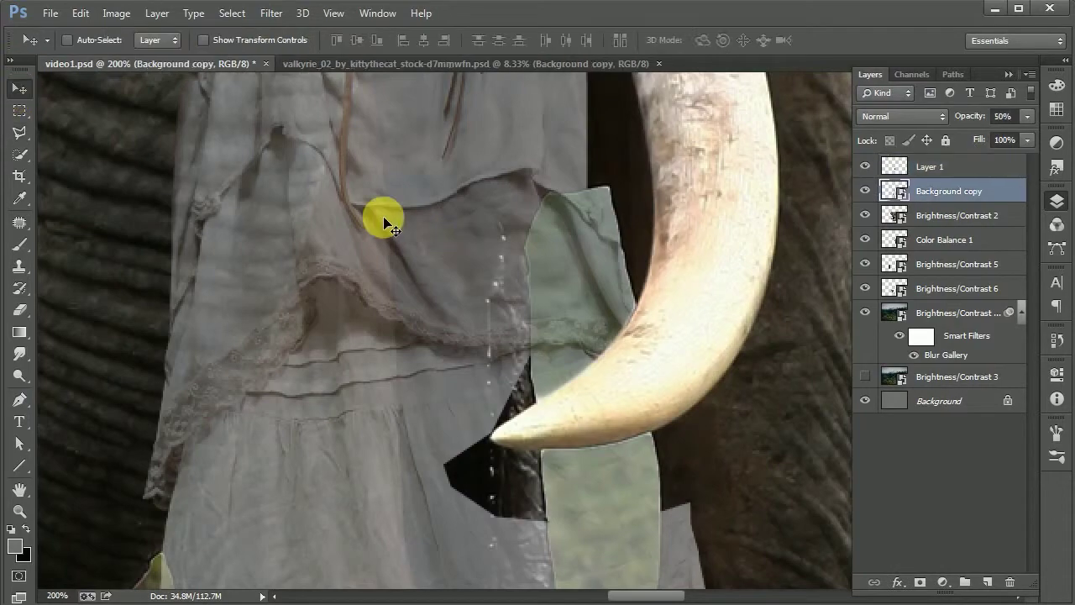
pyautogui.scroll(-3, 609, 344)
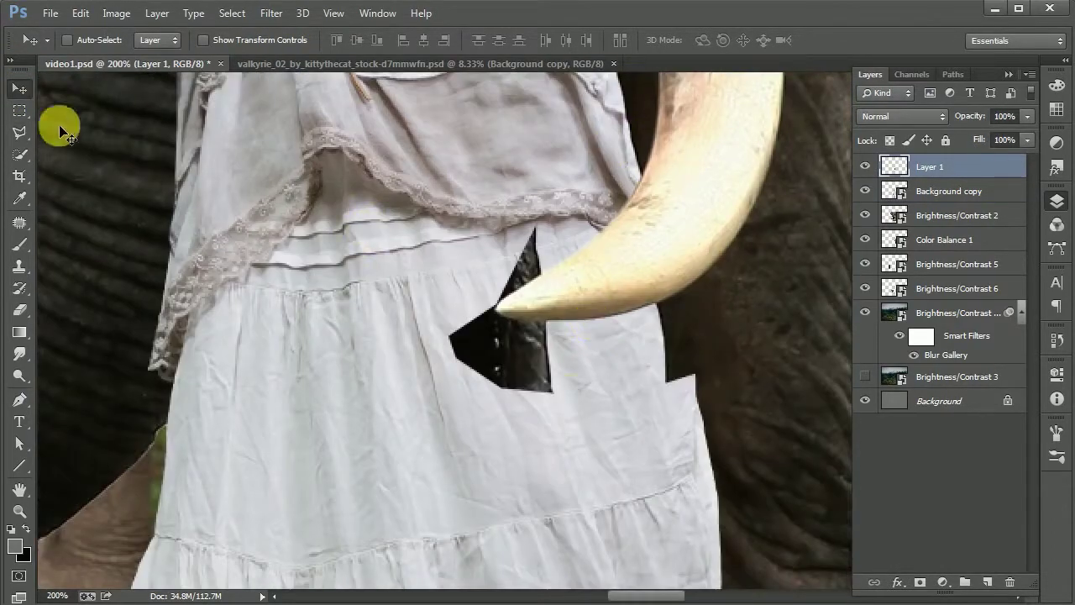
pyautogui.press('l')
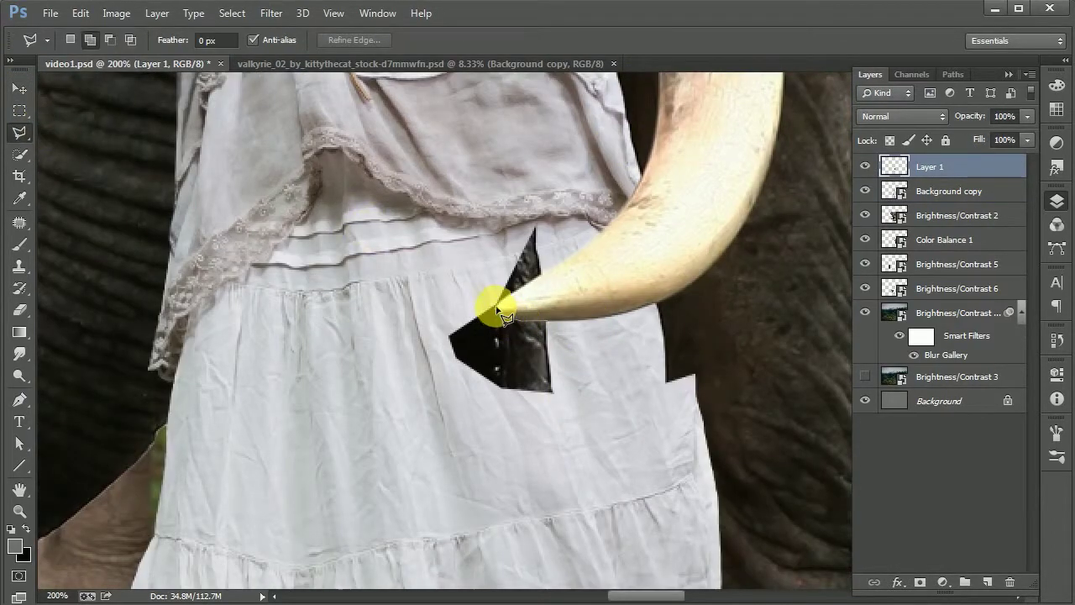
pyautogui.doubleClick(608, 353)
pyautogui.press('Delete')
pyautogui.hotkey('ctrl', 'd')
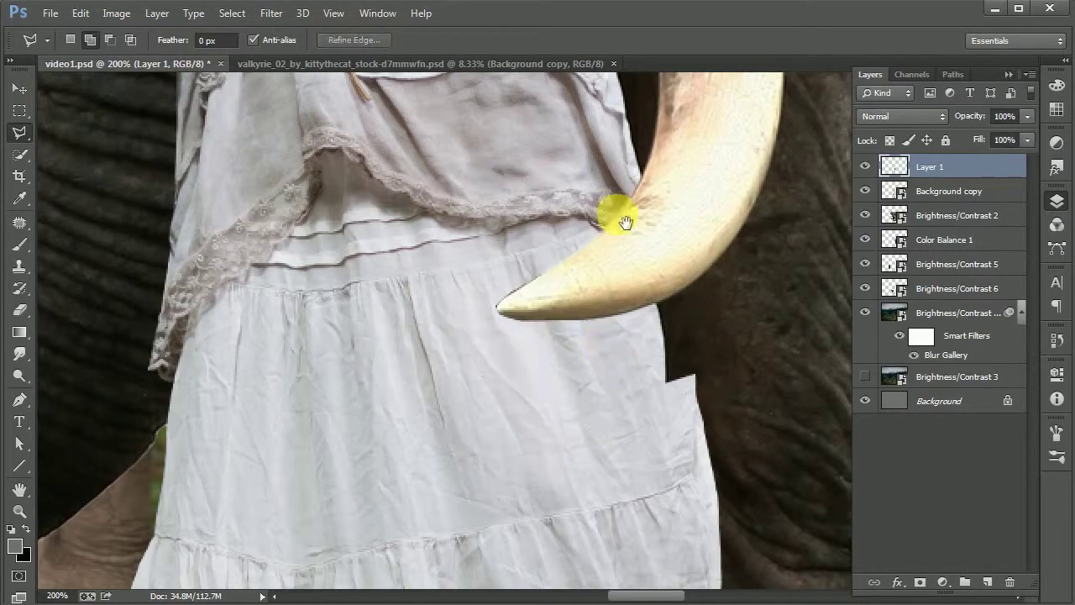
# - Trace a Polygonal Lasso selection along the tusk edge at the top of the dress
pyautogui.scroll(5, 605, 320)
pyautogui.scroll(3, 563, 336)
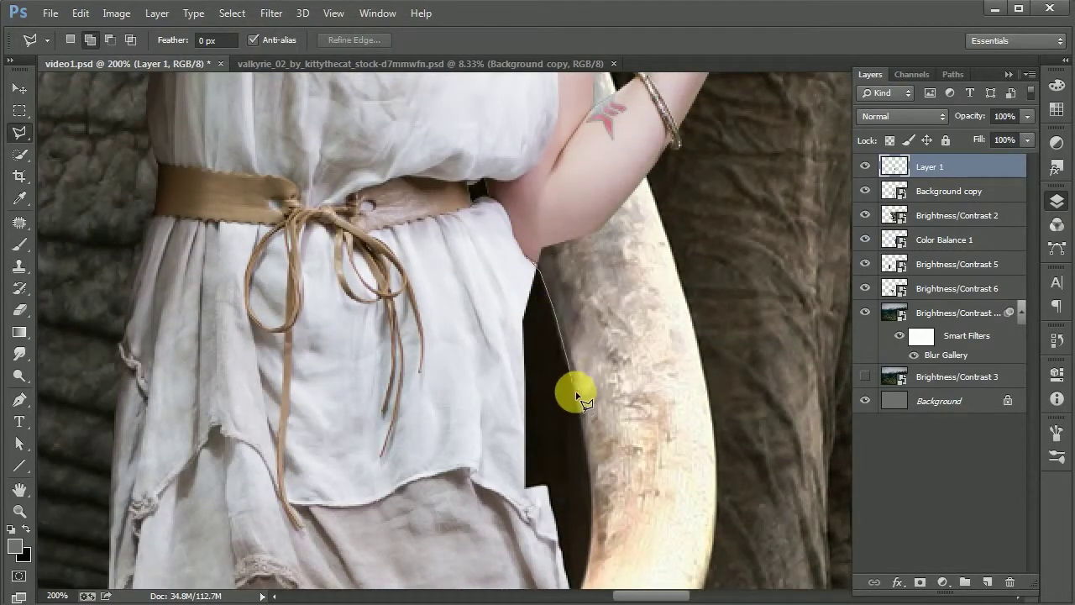
pyautogui.moveTo(596, 436); pyautogui.dragTo(611, 259)
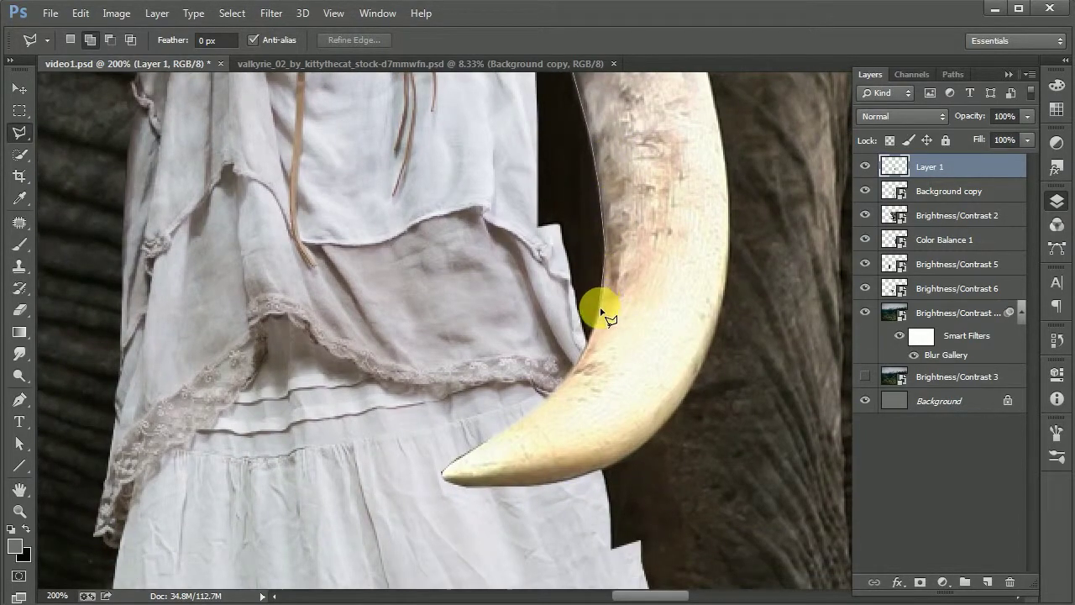
pyautogui.moveTo(388, 181); pyautogui.dragTo(415, 288)
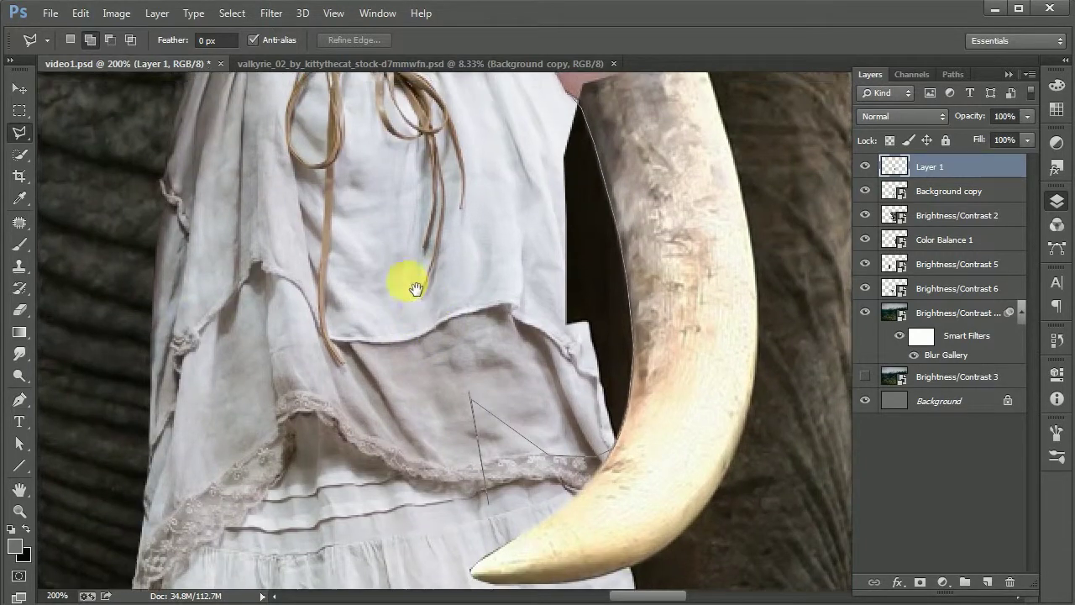
pyautogui.click(491, 134)
pyautogui.scroll(-5, 588, 312)
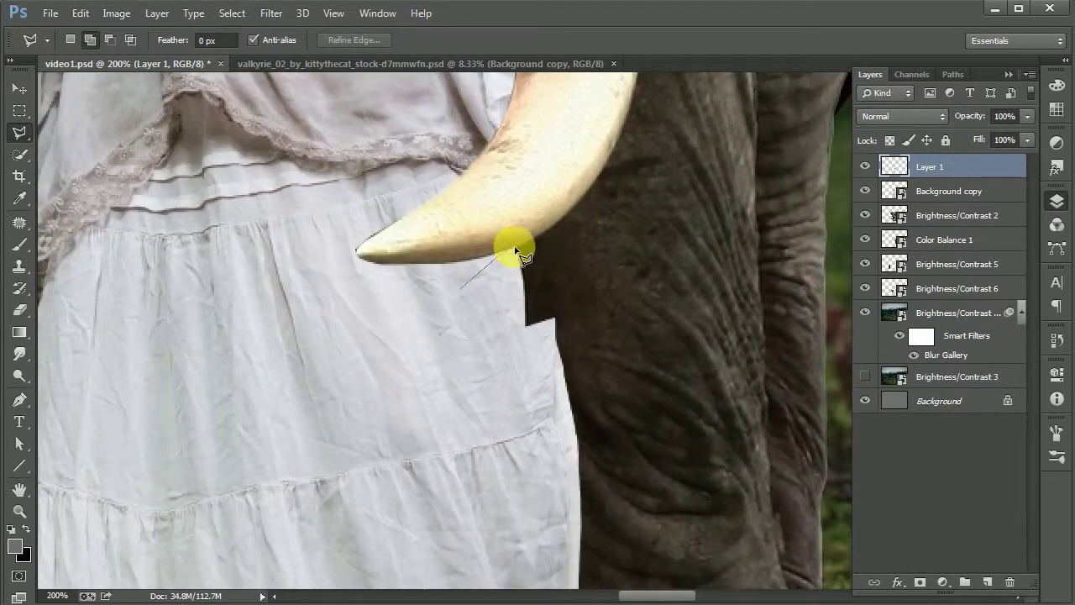
pyautogui.moveTo(583, 210); pyautogui.dragTo(570, 361)
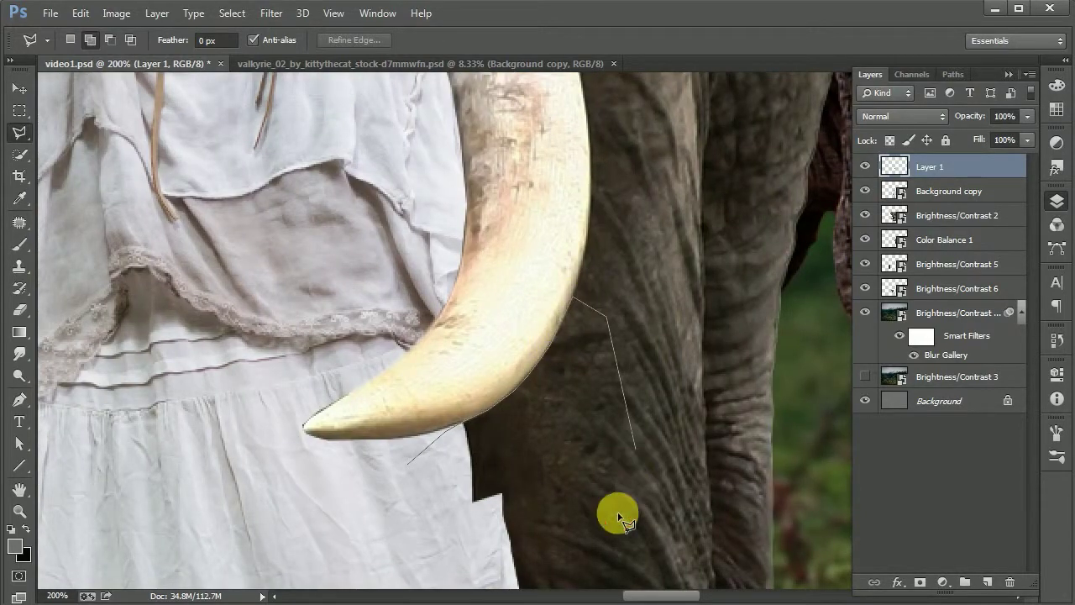
pyautogui.scroll(-5, 618, 516)
pyautogui.moveTo(432, 288); pyautogui.dragTo(463, 502)
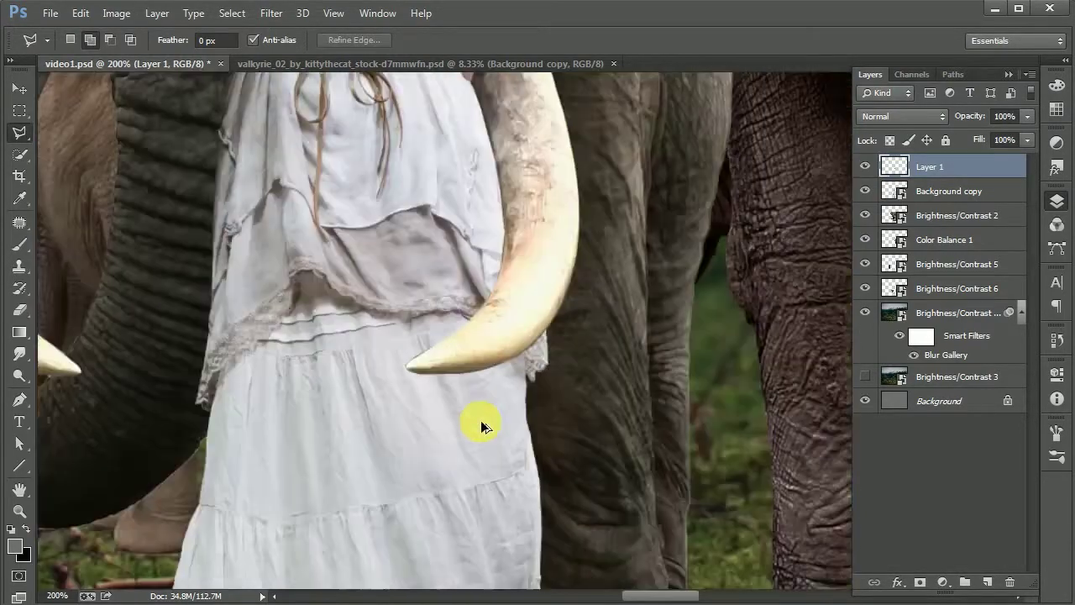
pyautogui.scroll(-3, 463, 502)
# - Select the woman's elbow over the tusk and return Layer 1 to 100% opacity
pyautogui.press('5')
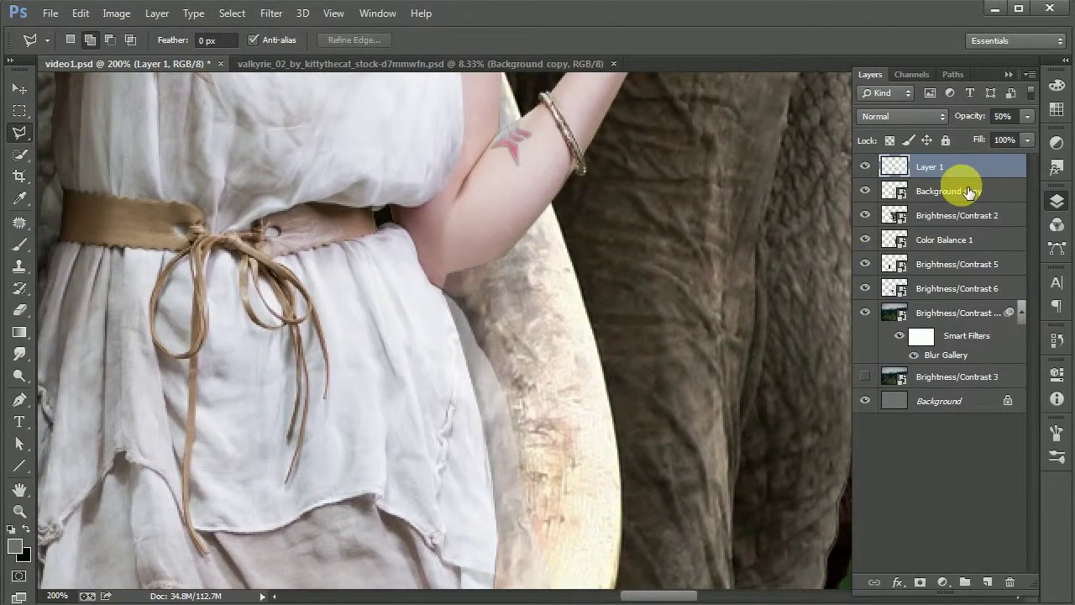
pyautogui.scroll(4, 414, 285)
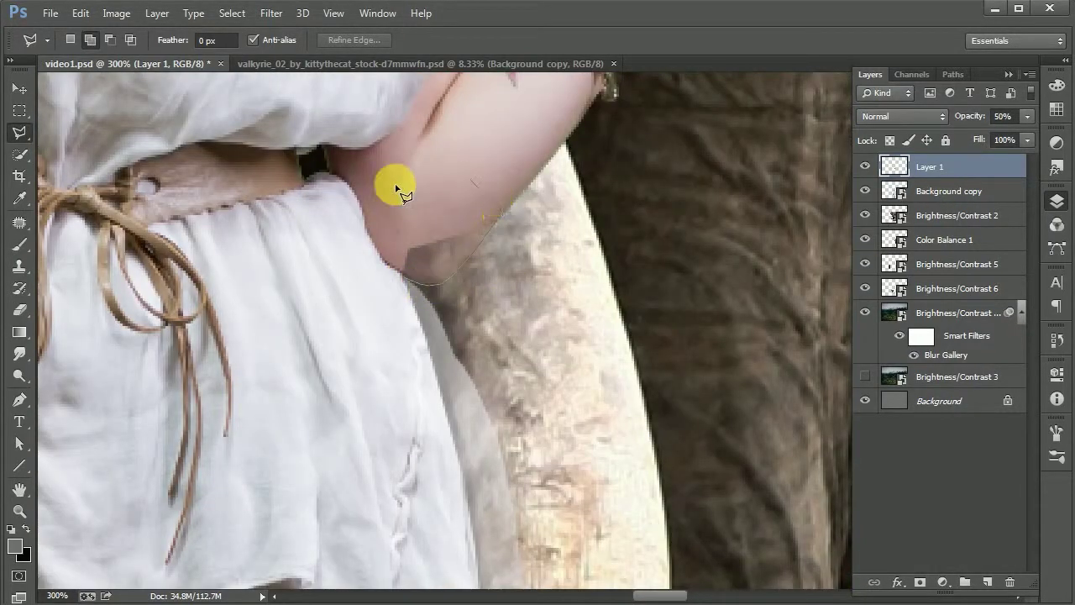
pyautogui.click(323, 225)
pyautogui.click(19, 88)
pyautogui.press('0')
pyautogui.scroll(-3, 520, 320)
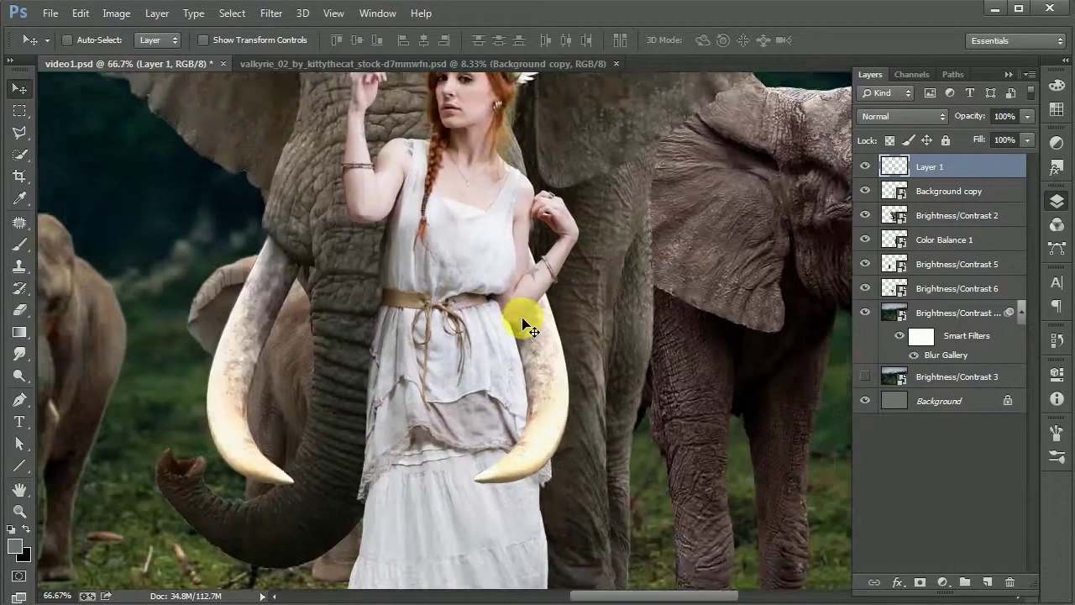
pyautogui.scroll(-2, 516, 312)
pyautogui.scroll(-2, 502, 422)
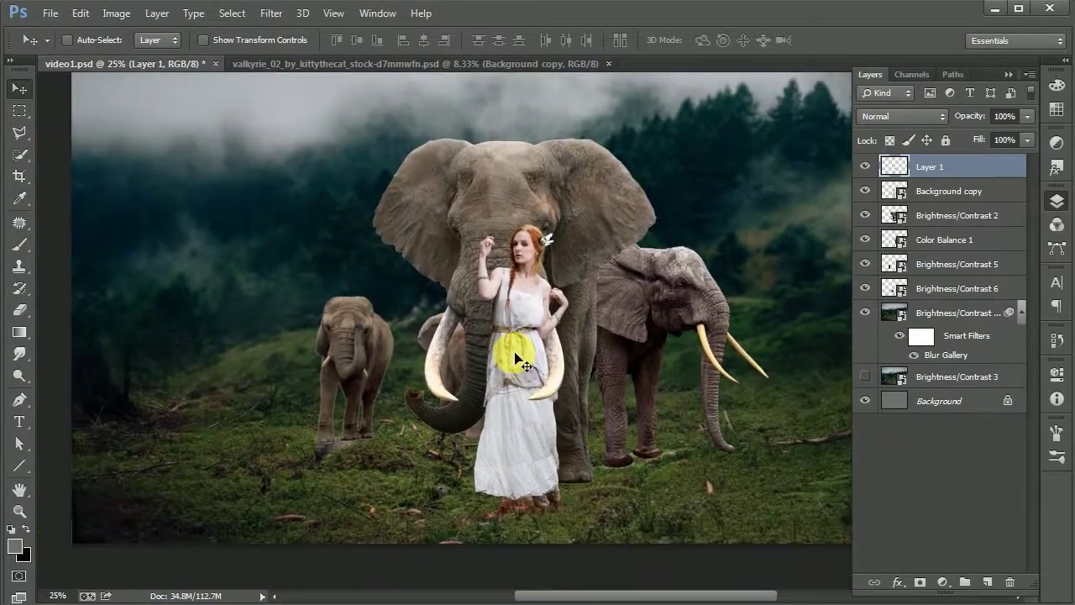
# - Save the document and merge Layer 1 down into the woman's layer
pyautogui.scroll(2, 552, 300)
pyautogui.hotkey('ctrl', 's')
pyautogui.scroll(3, 582, 346)
pyautogui.hotkey('ctrl', 'e')
# - Add a clipped Brightness/Contrast layer at brightness -81 with a gradient mask
pyautogui.click(942, 582)
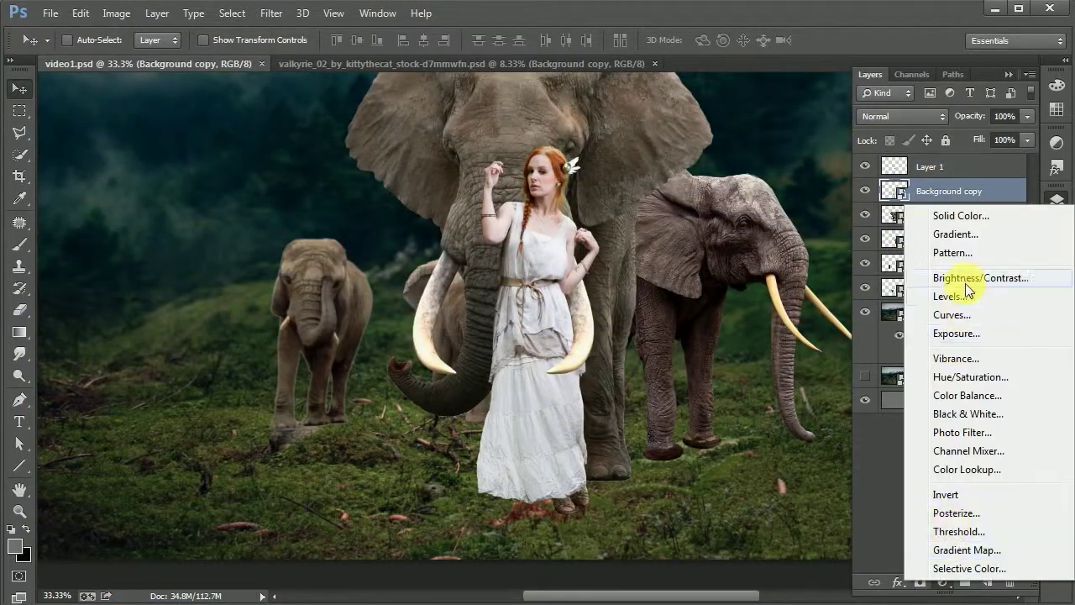
pyautogui.click(958, 291)
pyautogui.moveTo(913, 392); pyautogui.dragTo(858, 393)
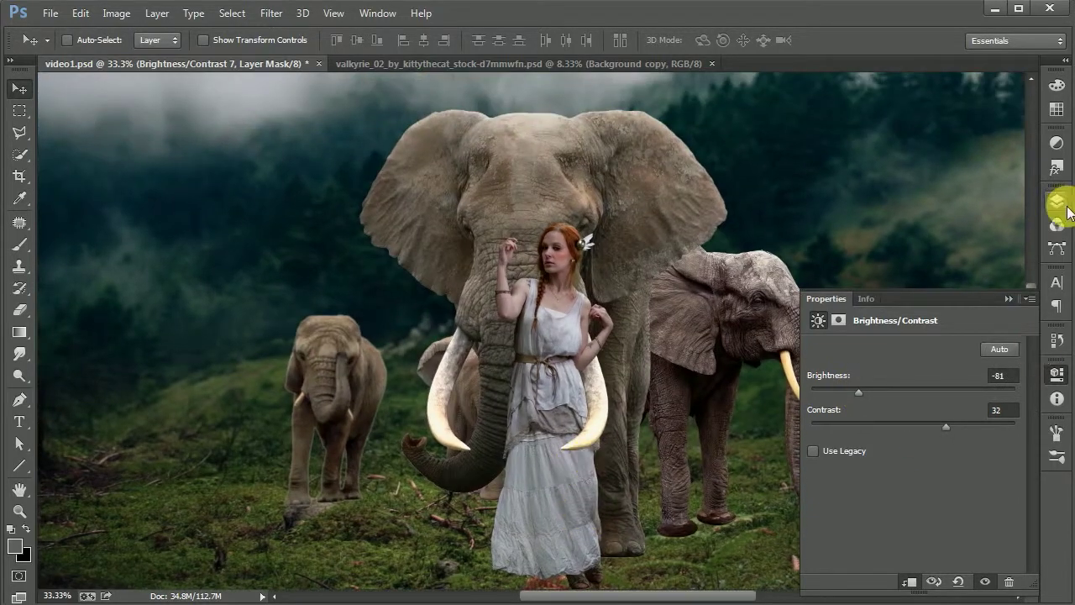
pyautogui.press('F7')
pyautogui.press('g')
pyautogui.moveTo(554, 451); pyautogui.dragTo(564, 212)
pyautogui.moveTo(543, 348); pyautogui.dragTo(534, 479)
pyautogui.moveTo(312, 456); pyautogui.dragTo(348, 244)
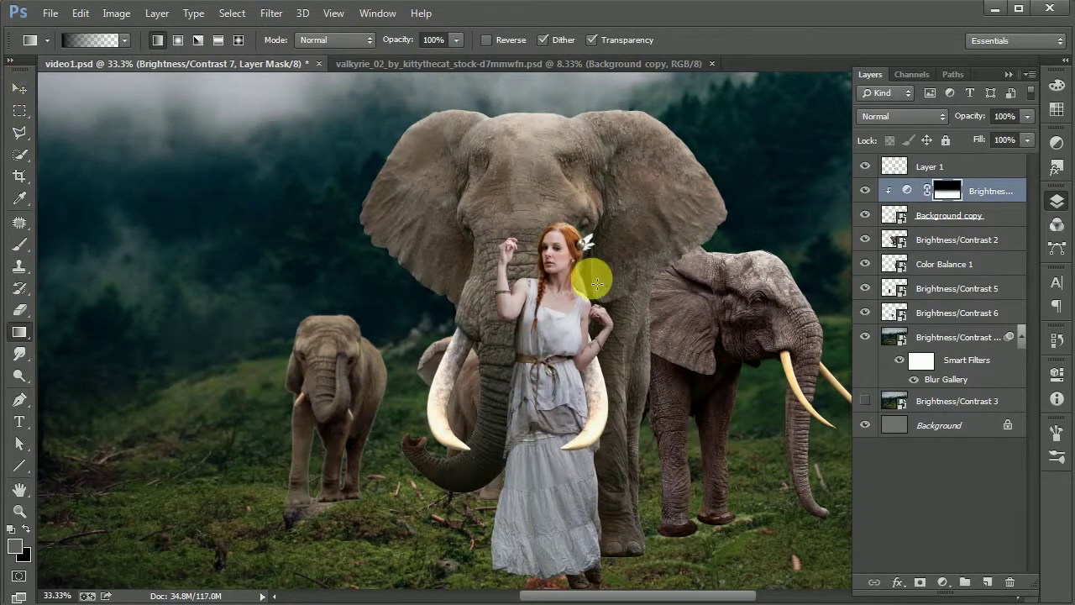
# - Merge the Brightness/Contrast adjustment into the woman's layer and save
pyautogui.press('v')
pyautogui.keyDown('ctrl'); pyautogui.click(966, 211); pyautogui.keyUp('ctrl')
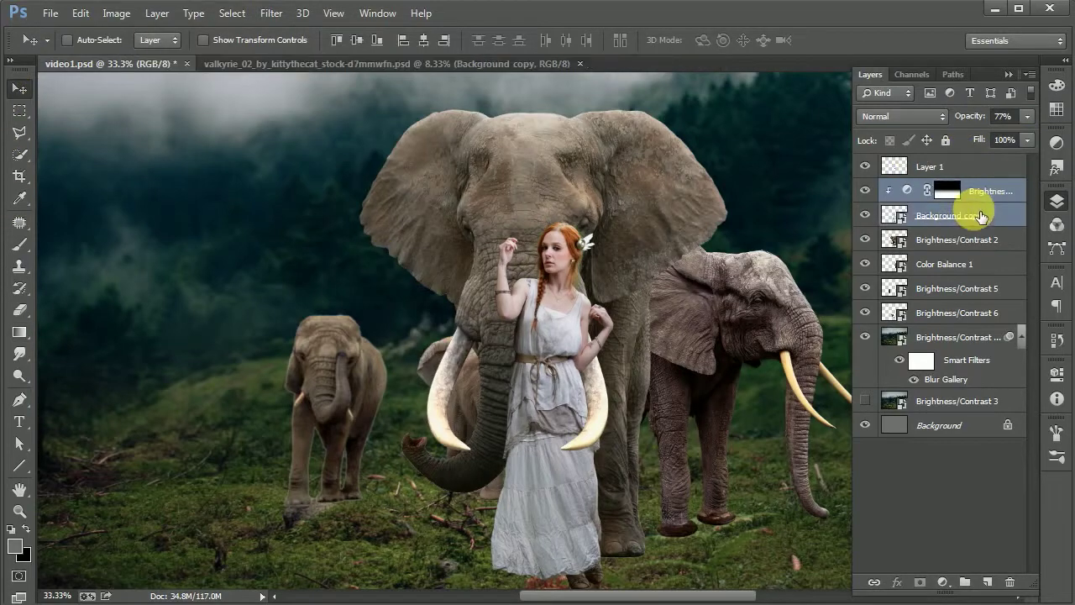
pyautogui.hotkey('ctrl', '-')
pyautogui.rightClick(1015, 191)
pyautogui.click(874, 420)
pyautogui.hotkey('ctrl', 's')
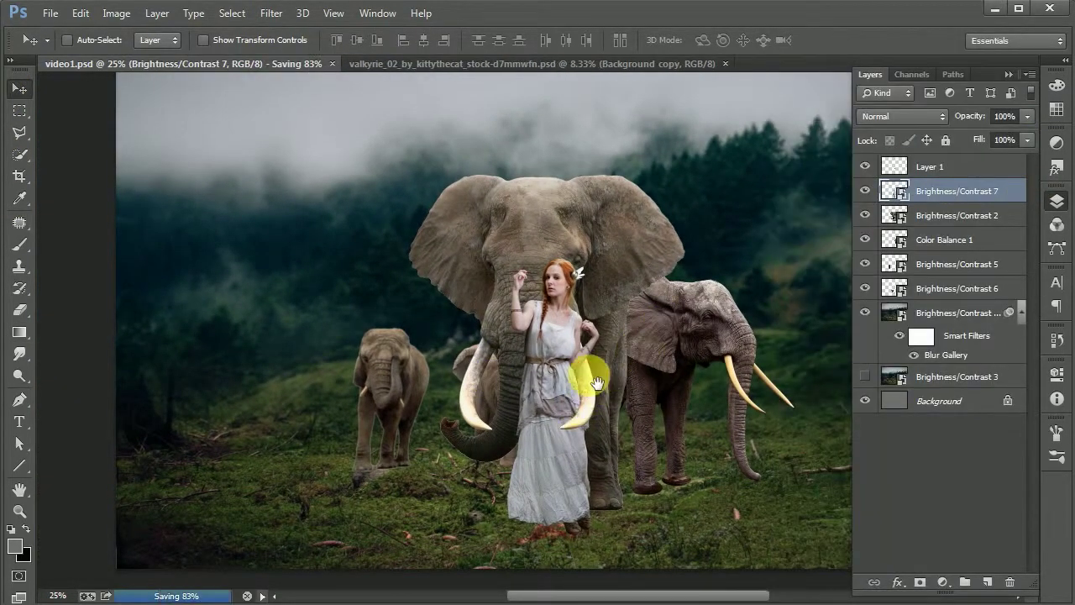
# - Add a new empty Layer 2 above the woman's layer
pyautogui.hotkey('ctrl', '-')
pyautogui.hotkey('ctrl', '+')
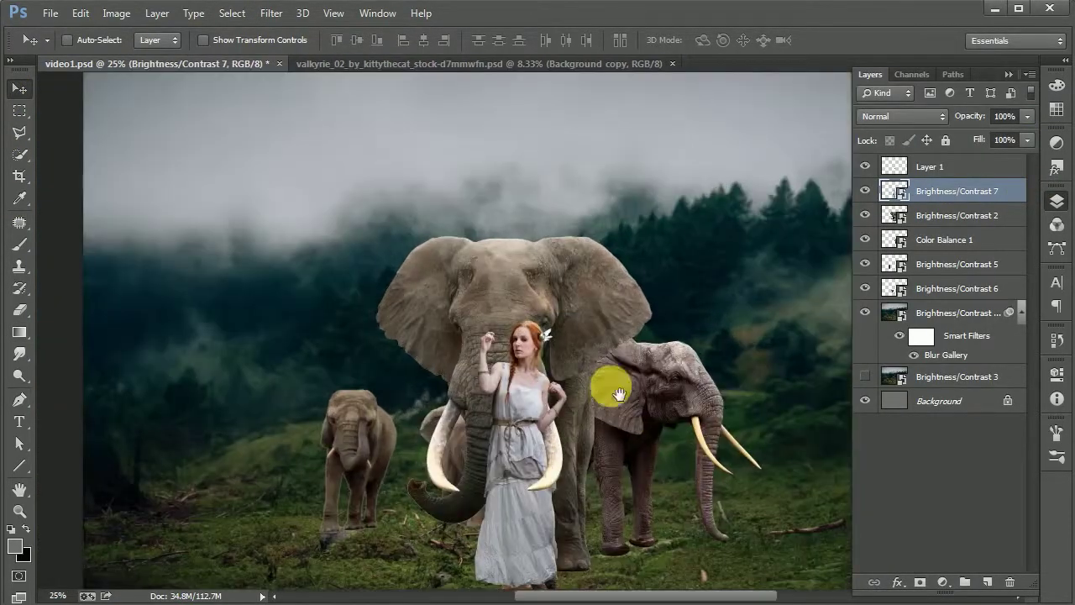
pyautogui.hotkey('ctrl', '+')
pyautogui.hotkey('ctrl', '+')
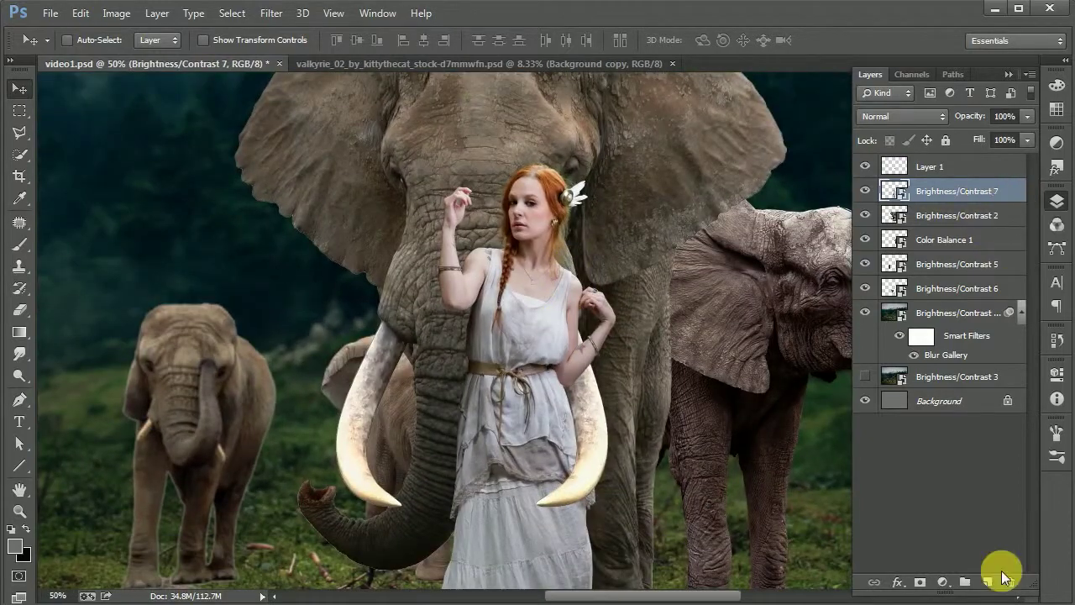
pyautogui.click(988, 581)
pyautogui.hotkey('shift', 'F5')
# - Fill Layer 2 with 50% gray, clip it to the woman, and set Soft Light
pyautogui.click(634, 96)
pyautogui.click(899, 116)
pyautogui.hotkey('ctrl', 'alt', 'g')
pyautogui.click(898, 116)
pyautogui.click(898, 342)
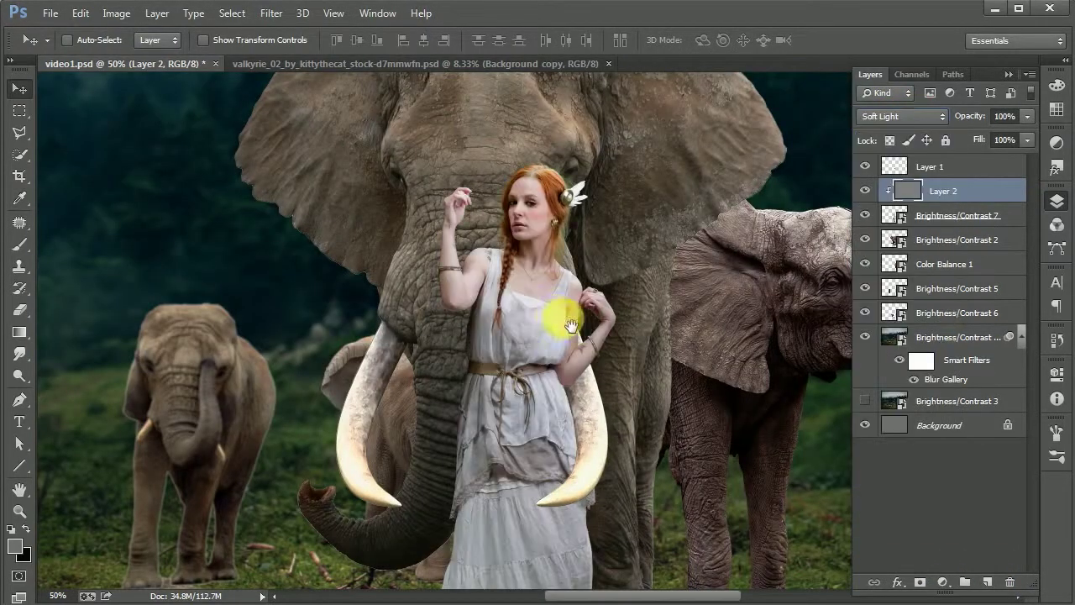
# - Dodge the lower dress toward the hem at 20% midtones
pyautogui.click(19, 375)
pyautogui.moveTo(408, 439); pyautogui.dragTo(381, 254)
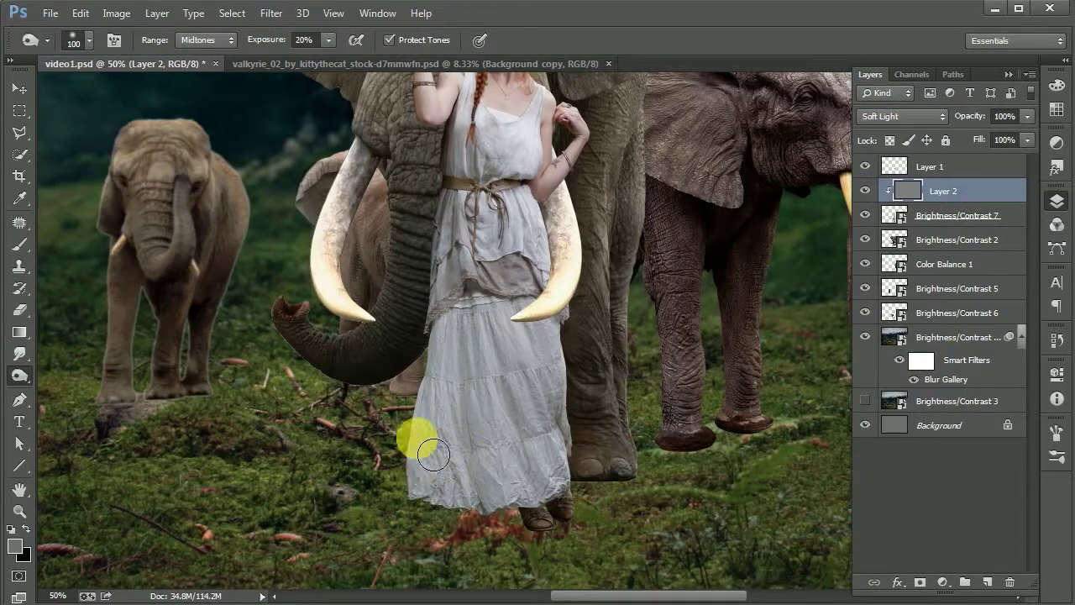
pyautogui.moveTo(468, 452)
pyautogui.mouseDown()
pyautogui.moveTo(528, 440)
pyautogui.moveTo(578, 478)
pyautogui.mouseUp()
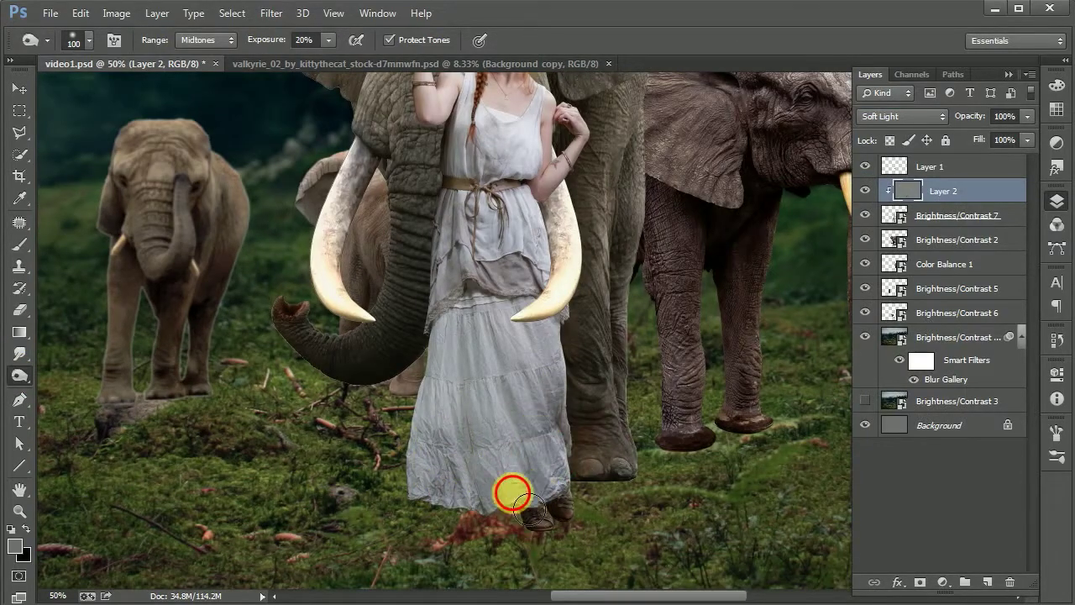
pyautogui.moveTo(521, 503); pyautogui.dragTo(446, 374)
pyautogui.hotkey('ctrl', '-')
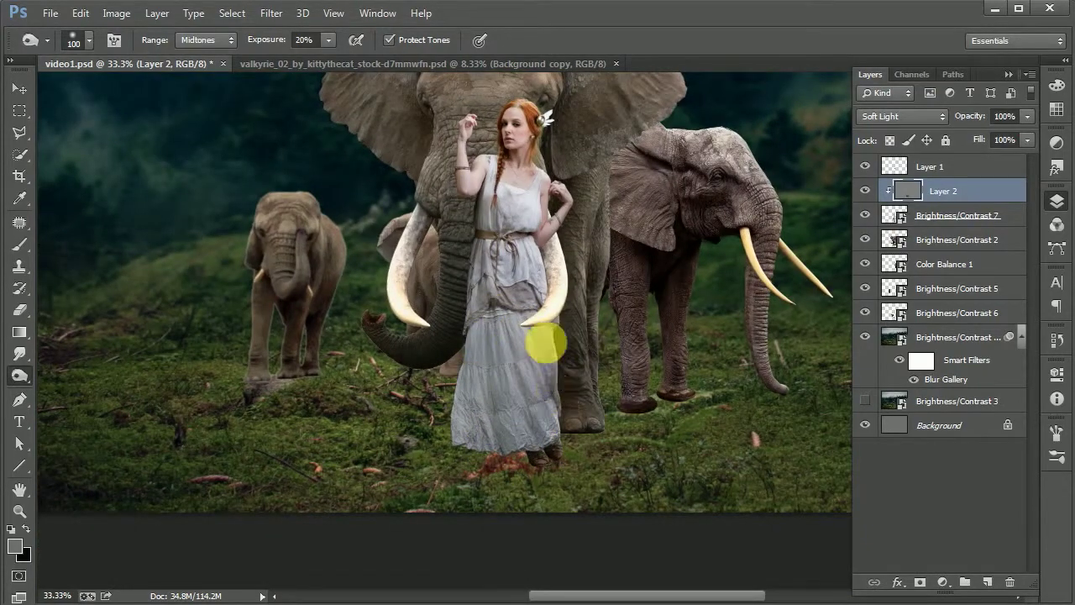
pyautogui.hotkey('ctrl', '+')
pyautogui.hotkey('ctrl', '+')
pyautogui.moveTo(436, 297); pyautogui.dragTo(461, 410)
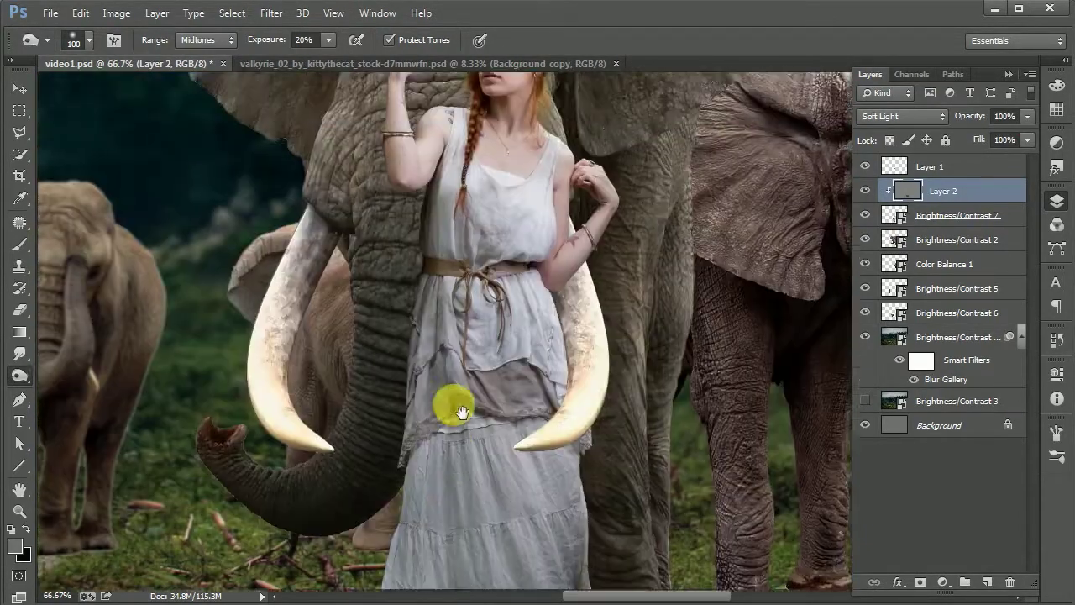
pyautogui.moveTo(421, 496); pyautogui.dragTo(432, 433)
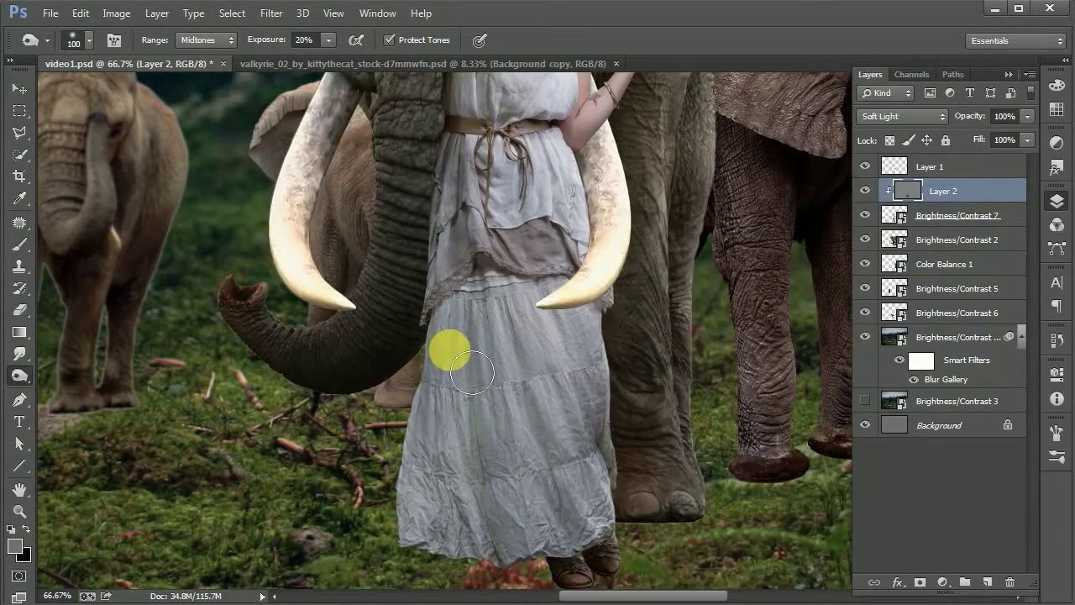
# - Dodge across the skirt to lighten the dress fabric further
pyautogui.scroll(5, 437, 434)
pyautogui.scroll(-1, 471, 402)
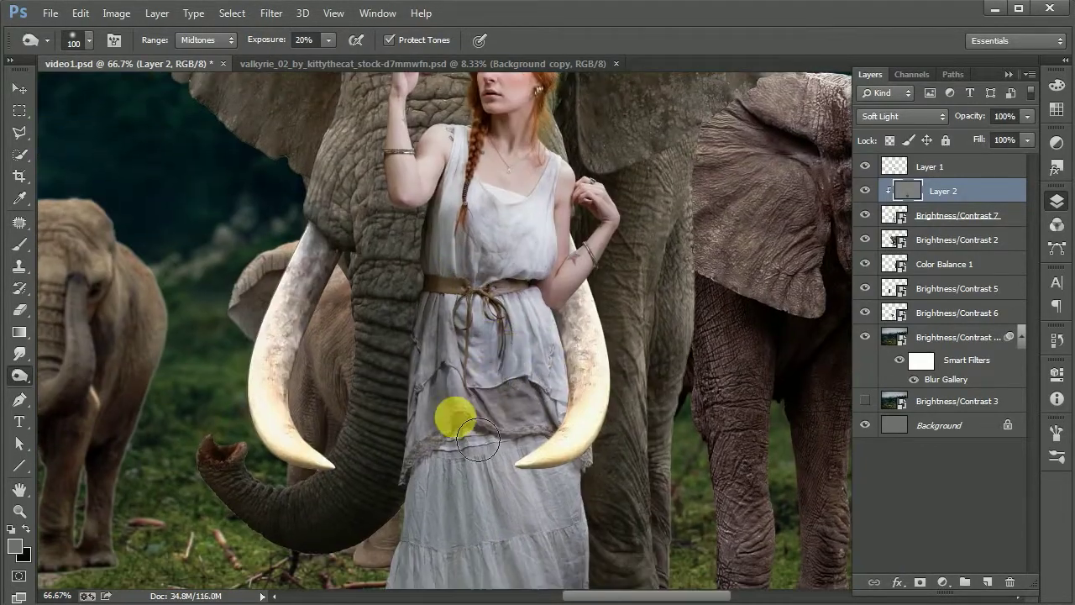
pyautogui.scroll(-3, 464, 400)
pyautogui.scroll(-4, 408, 420)
pyautogui.scroll(5, 367, 480)
pyautogui.scroll(6, 468, 482)
pyautogui.moveTo(437, 313); pyautogui.dragTo(496, 308)
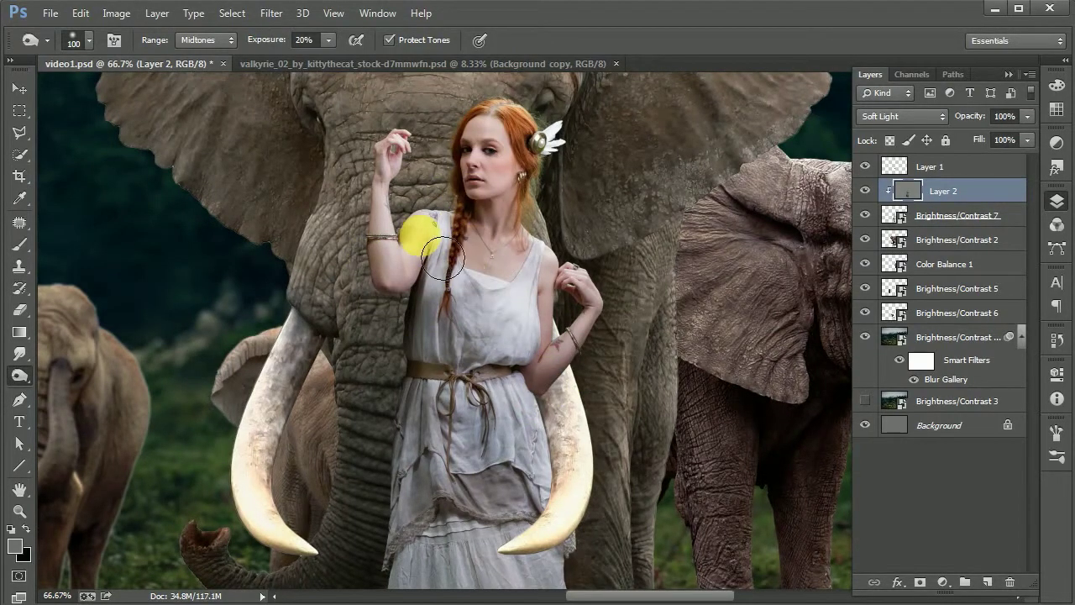
pyautogui.scroll(-1, 564, 355)
pyautogui.scroll(-2, 488, 401)
pyautogui.scroll(2, 504, 395)
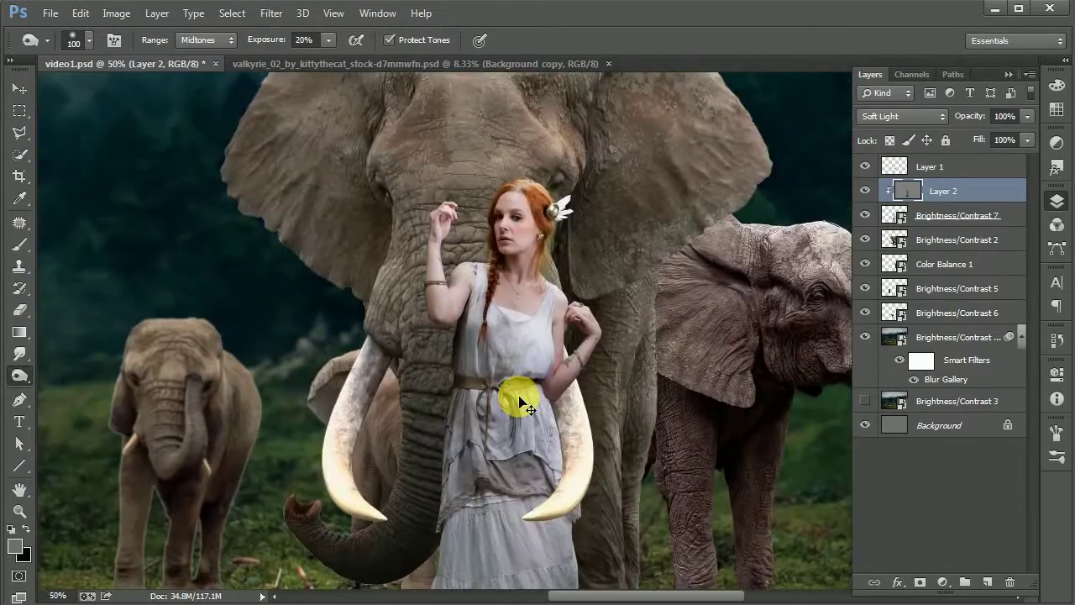
# - Burn the woman's face at 19% exposure to deepen its shading
pyautogui.rightClick(20, 376)
pyautogui.click(84, 389)
pyautogui.scroll(1, 521, 248)
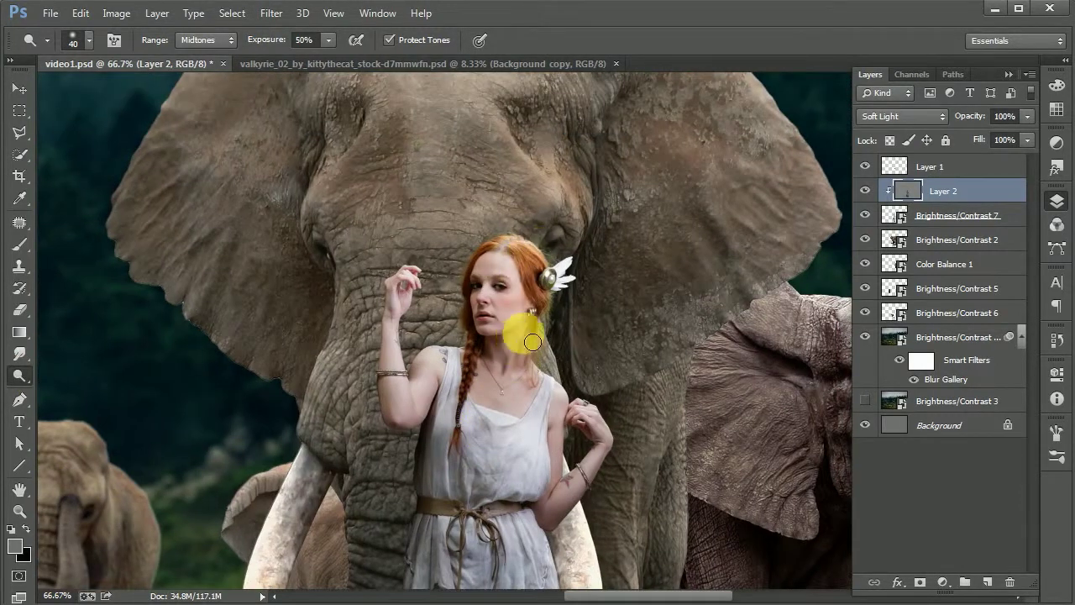
pyautogui.moveTo(321, 59); pyautogui.dragTo(301, 59)
pyautogui.click(520, 371)
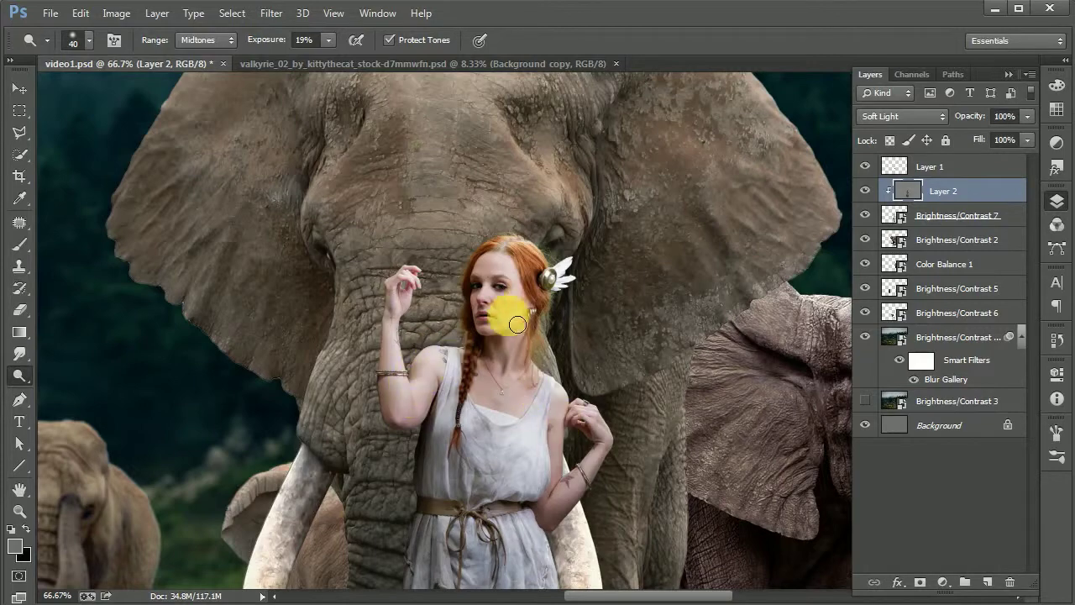
pyautogui.scroll(-1, 527, 369)
pyautogui.scroll(-2, 470, 411)
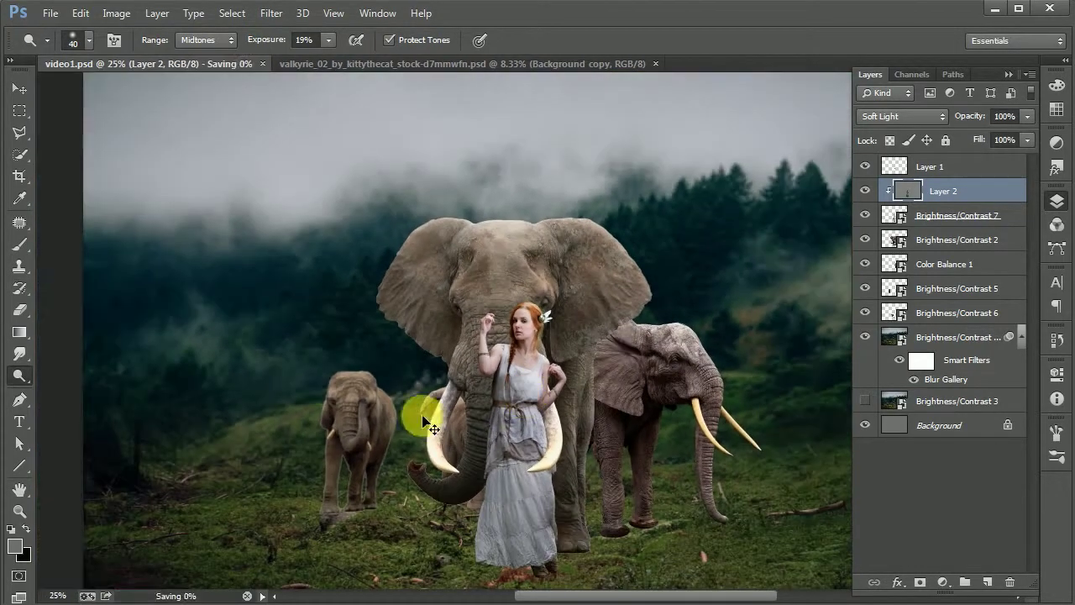
pyautogui.press('v')
pyautogui.scroll(3, 623, 445)
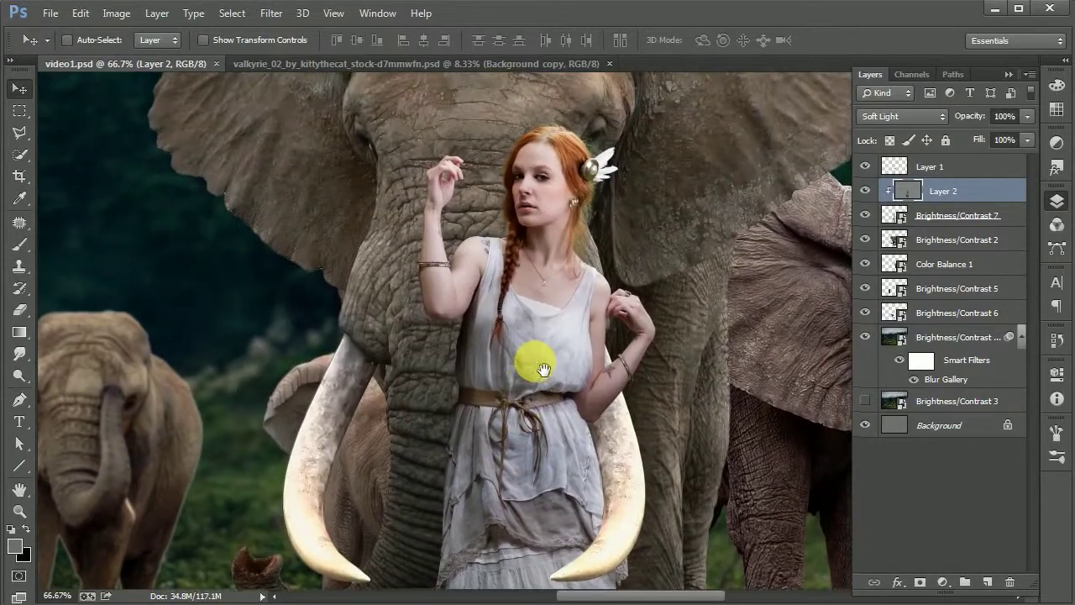
# - Group the woman's layers into Group 1 and add a mask to the group
pyautogui.moveTo(532, 355); pyautogui.dragTo(546, 240)
pyautogui.scroll(-3, 555, 277)
pyautogui.keyDown('shift'); pyautogui.click(944, 215); pyautogui.keyUp('shift')
pyautogui.hotkey('ctrl', 'g')
pyautogui.click(920, 581)
# - Paint black with a size-200 grass brush on the mask over the woman's feet
pyautogui.scroll(-1, 504, 303)
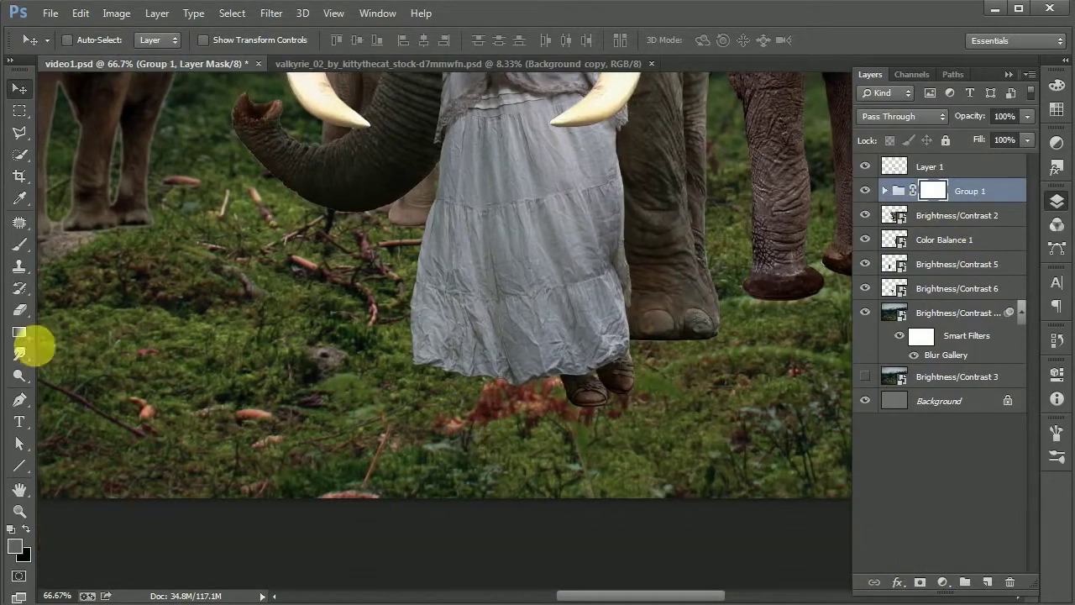
pyautogui.press('b')
pyautogui.click(26, 529)
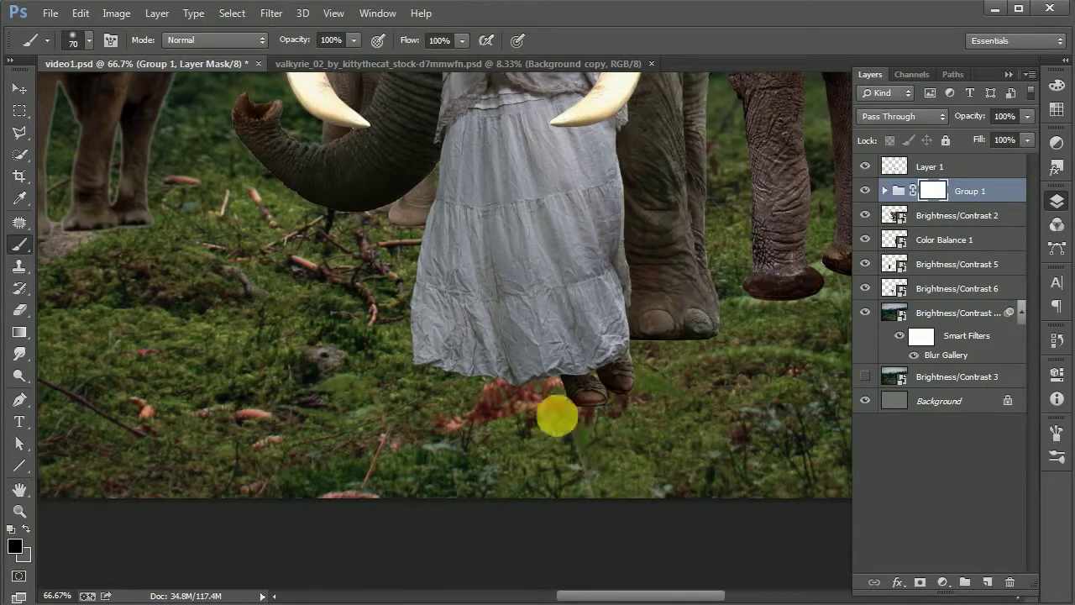
pyautogui.rightClick(460, 322)
pyautogui.scroll(-1, 948, 408)
pyautogui.doubleClick(851, 512)
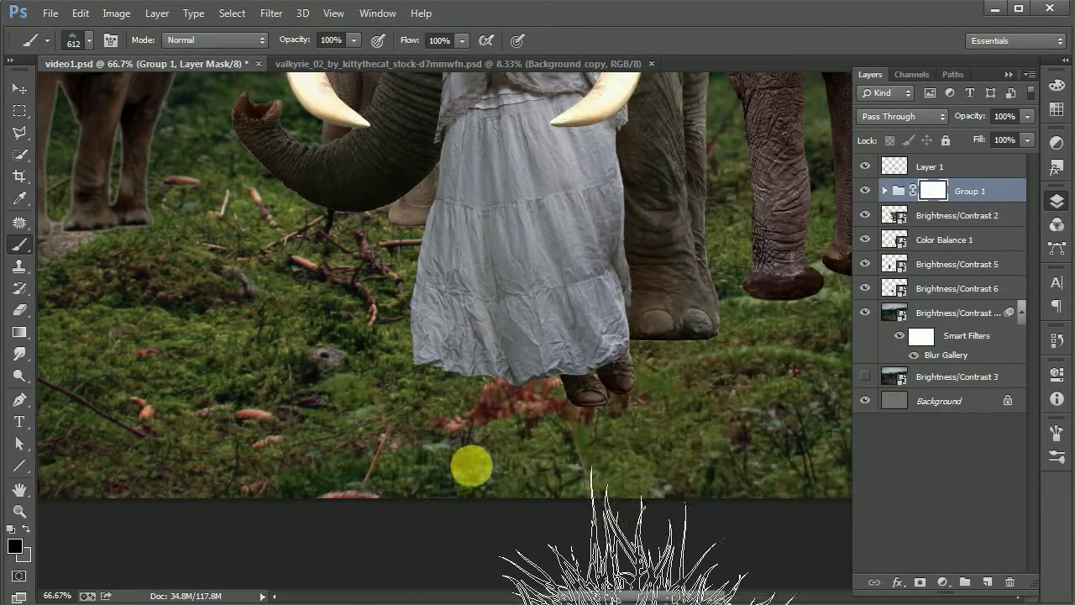
pyautogui.press('[')
pyautogui.press('[')
pyautogui.press('[')
pyautogui.click(597, 410)
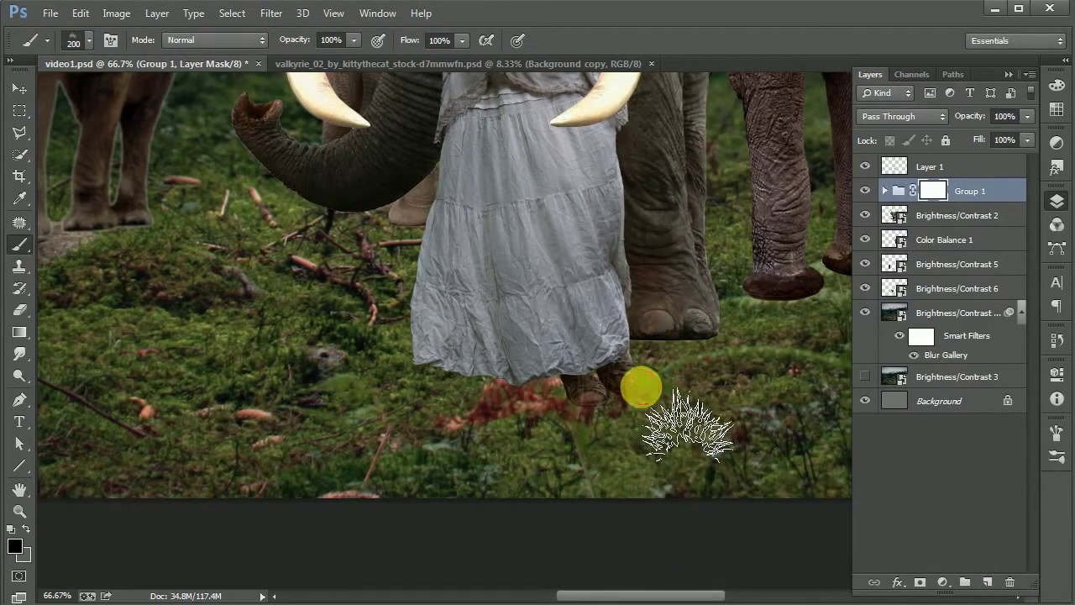
pyautogui.moveTo(641, 388)
pyautogui.mouseDown()
pyautogui.moveTo(557, 395)
pyautogui.moveTo(510, 384)
pyautogui.moveTo(641, 451)
pyautogui.moveTo(657, 515)
pyautogui.mouseUp()
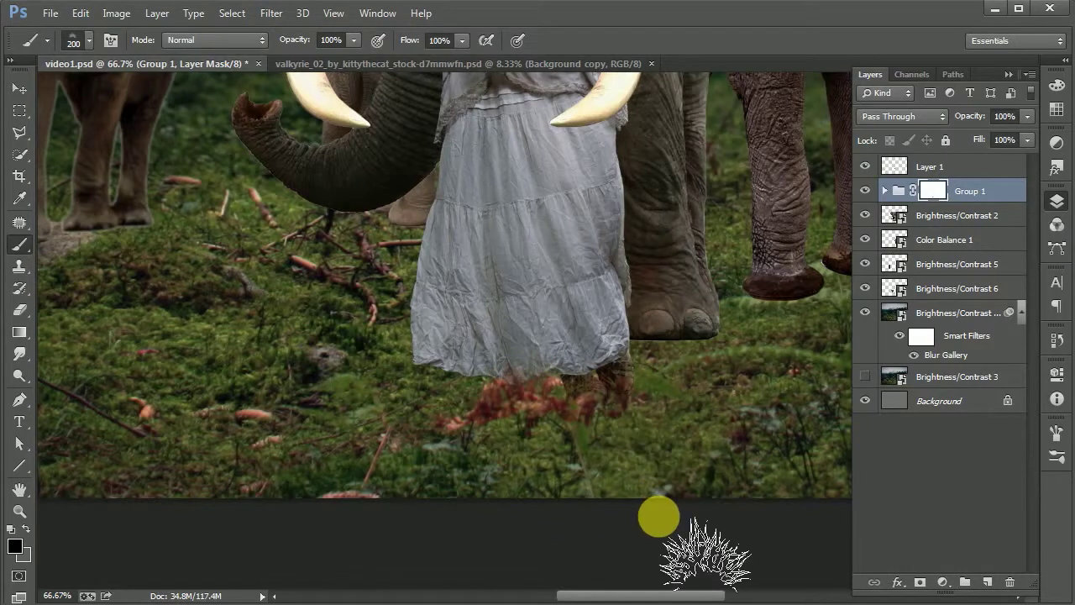
# - Return to the Move tool and zoom out to view the whole composite
pyautogui.hotkey('ctrl', '-')
pyautogui.scroll(1, 638, 454)
pyautogui.scroll(1, 624, 439)
pyautogui.press('v')
pyautogui.moveTo(153, 170)
pyautogui.mouseDown()
pyautogui.moveTo(504, 233)
pyautogui.moveTo(504, 293)
pyautogui.moveTo(490, 314)
pyautogui.moveTo(513, 404)
pyautogui.moveTo(499, 475)
pyautogui.moveTo(557, 396)
pyautogui.moveTo(569, 331)
pyautogui.moveTo(545, 415)
pyautogui.mouseUp()
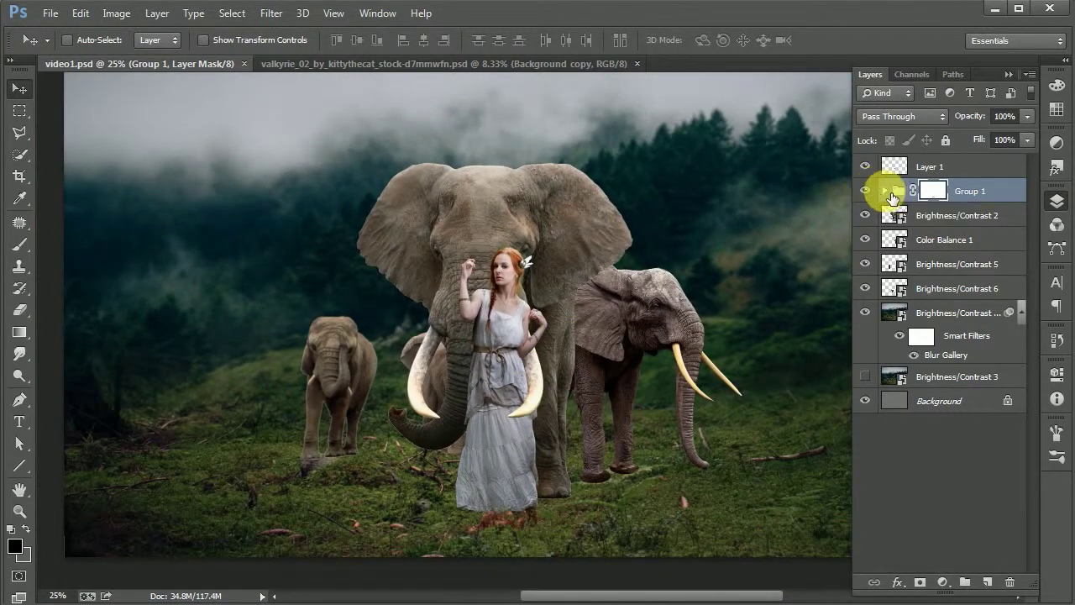
# - Add a Brightness/Contrast adjustment on the woman (brightness -17, contrast 34) and fade it with a gradient mask
pyautogui.click(884, 191)
pyautogui.click(958, 215)
pyautogui.click(943, 582)
pyautogui.click(977, 284)
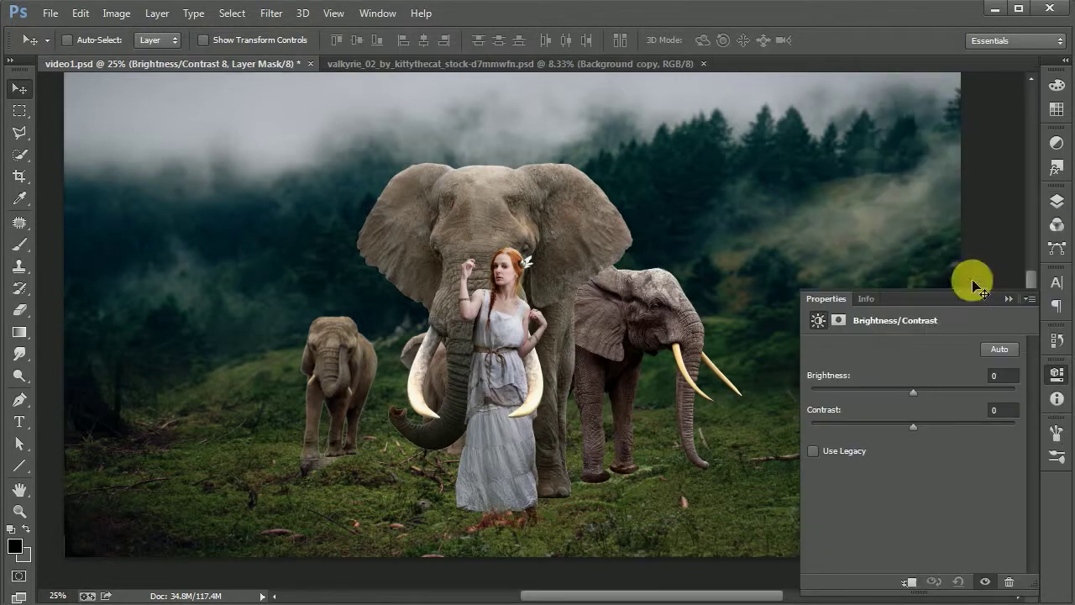
pyautogui.moveTo(908, 390)
pyautogui.mouseDown()
pyautogui.moveTo(939, 422)
pyautogui.moveTo(898, 389)
pyautogui.mouseUp()
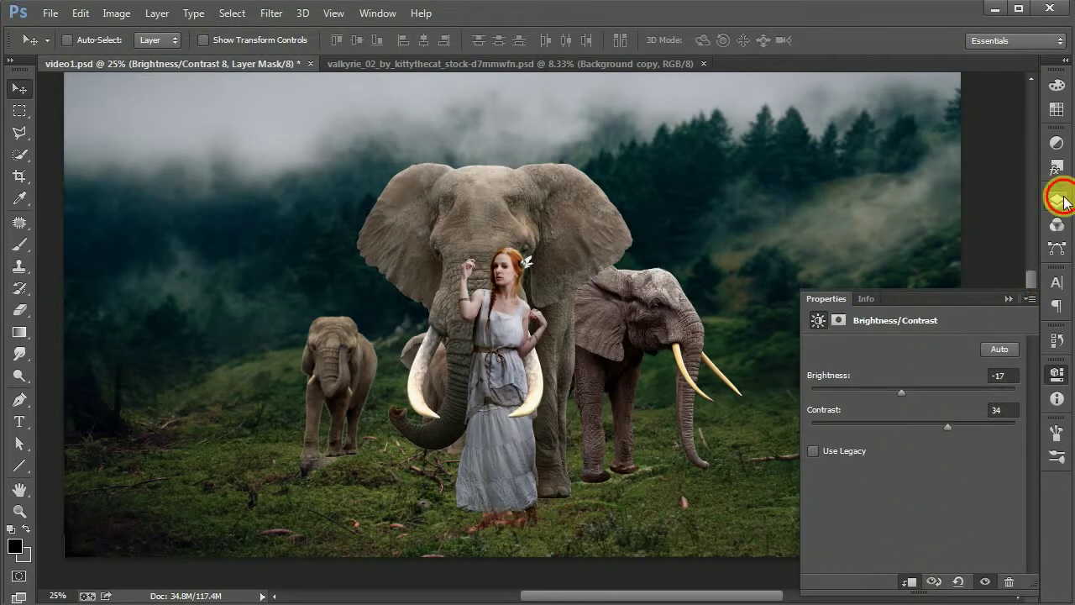
pyautogui.click(1057, 201)
pyautogui.click(19, 333)
pyautogui.moveTo(489, 214); pyautogui.dragTo(479, 398)
pyautogui.moveTo(517, 226); pyautogui.dragTo(519, 391)
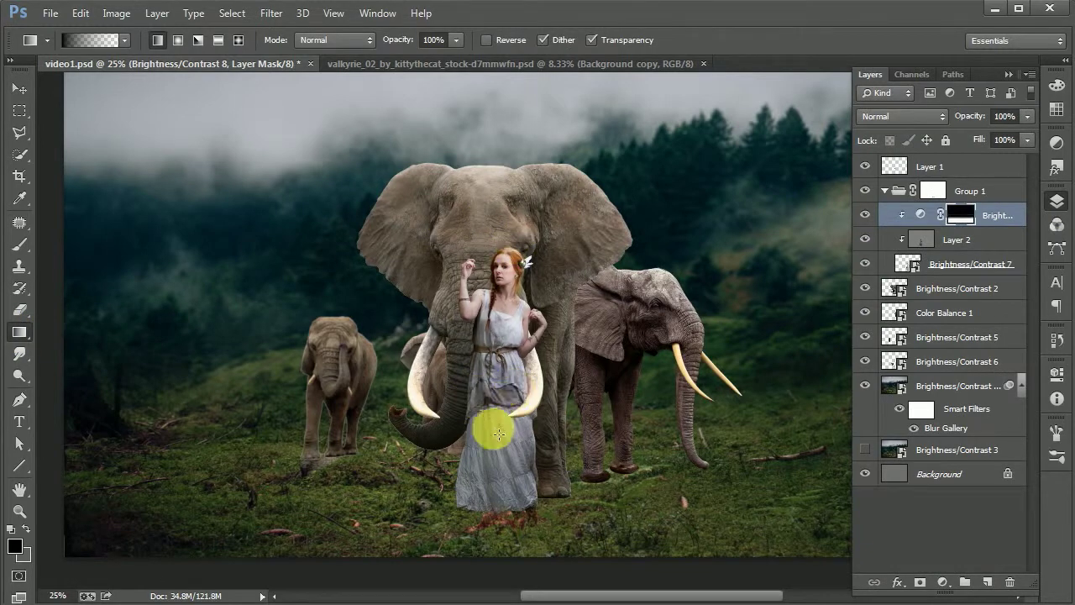
# - Save the composite and add an empty Layer 3 below Brightness/Contrast 7
pyautogui.press('v')
pyautogui.hotkey('ctrl', 's')
pyautogui.hotkey('ctrl', '-')
pyautogui.hotkey('ctrl', '+')
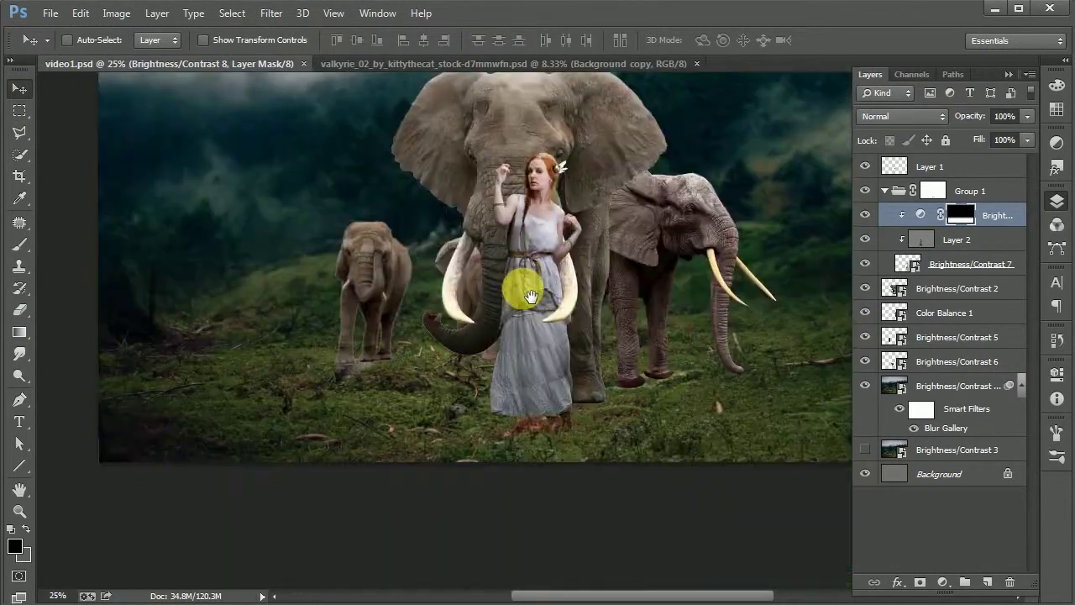
pyautogui.click(966, 264)
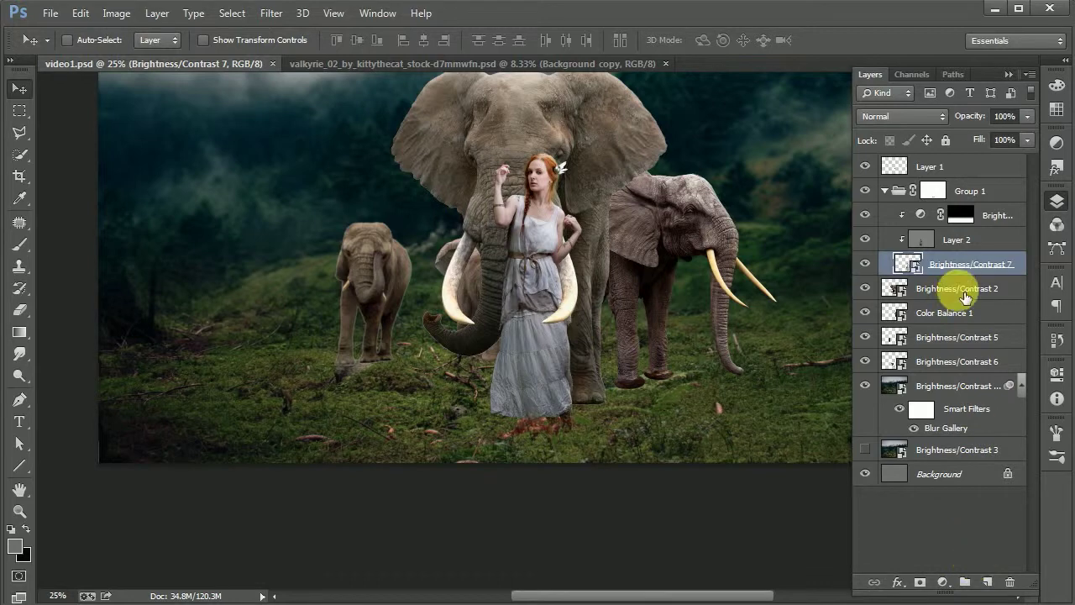
pyautogui.keyDown('ctrl'); pyautogui.click(987, 581); pyautogui.keyUp('ctrl')
# - Paint a black shadow under the girl's feet on Layer 3 at 58% layer opacity
pyautogui.press('b')
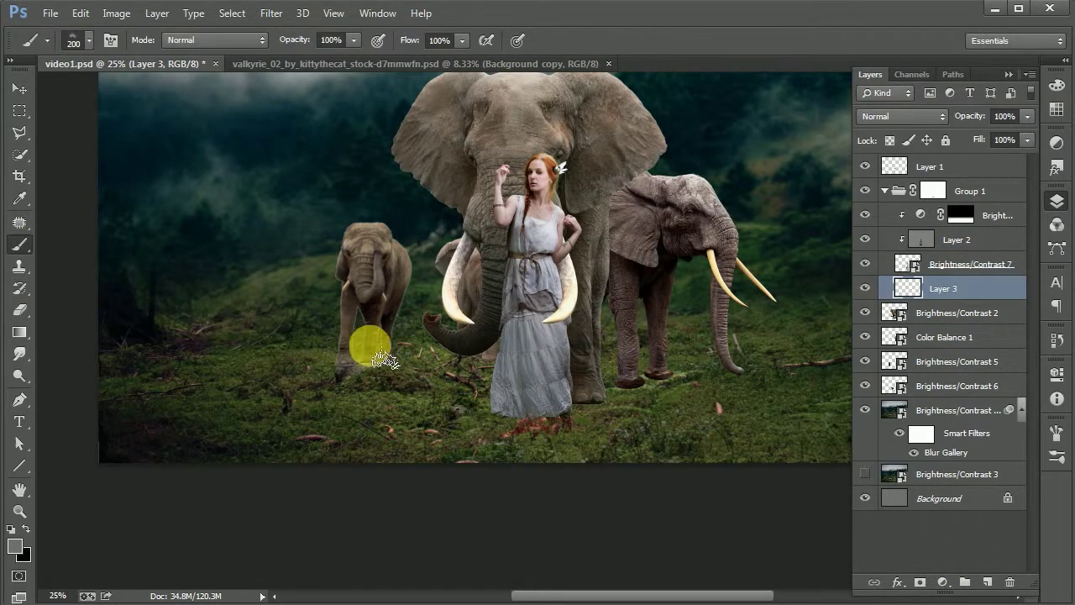
pyautogui.click(11, 528)
pyautogui.moveTo(534, 432); pyautogui.dragTo(615, 545)
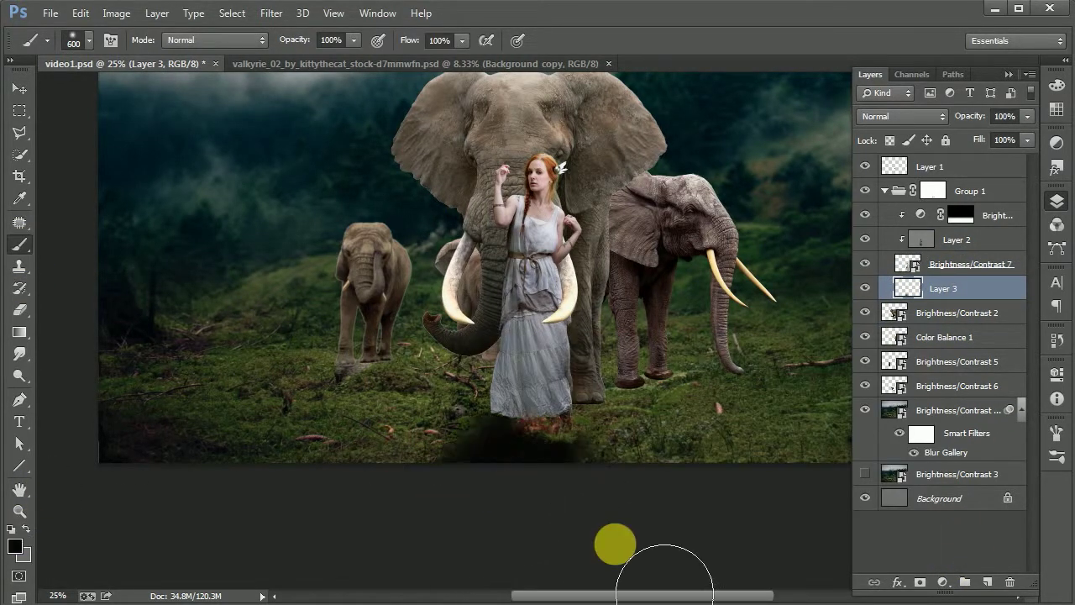
pyautogui.moveTo(972, 116); pyautogui.dragTo(944, 122)
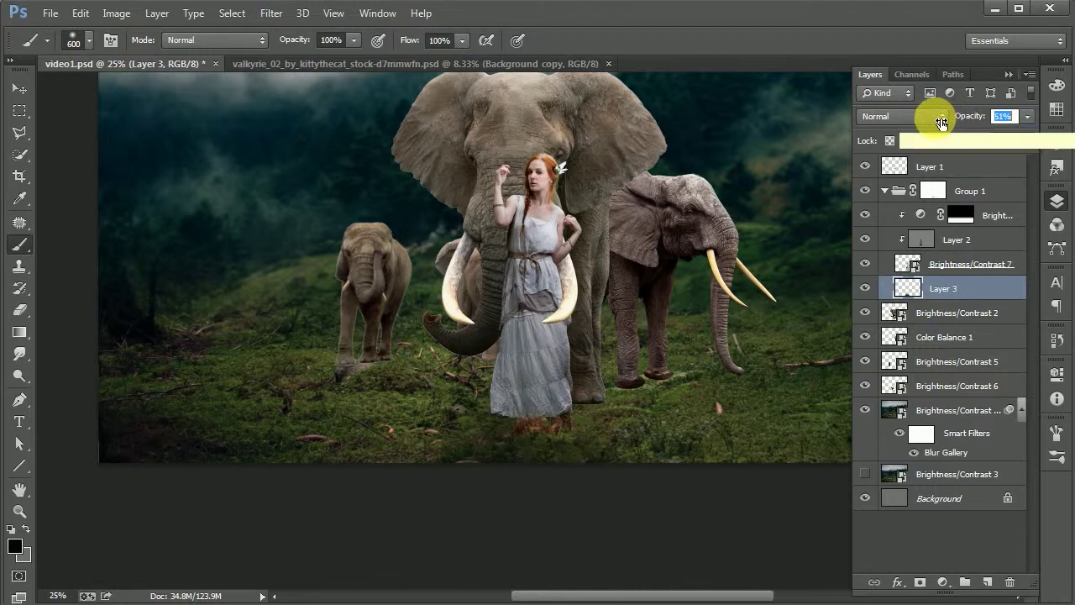
# - Add Layer 4 above Group 1 and paint on it at 29% brush opacity, reducing the layer's opacity
pyautogui.click(1000, 215)
pyautogui.click(1008, 191)
pyautogui.click(988, 582)
pyautogui.moveTo(1008, 215); pyautogui.dragTo(1011, 191)
pyautogui.moveTo(972, 114); pyautogui.dragTo(952, 114)
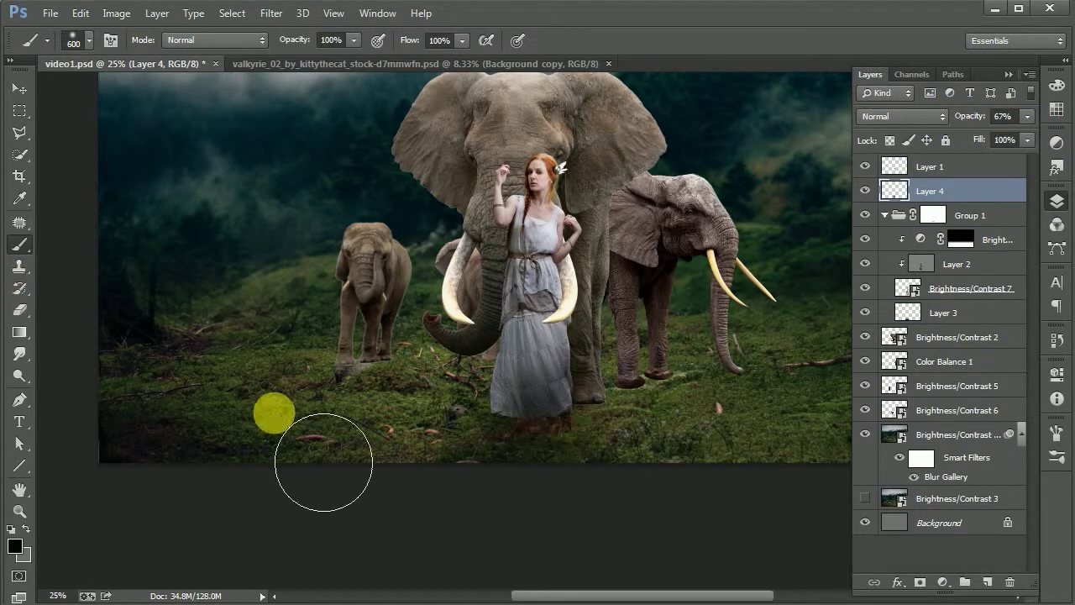
pyautogui.moveTo(354, 39); pyautogui.dragTo(285, 47)
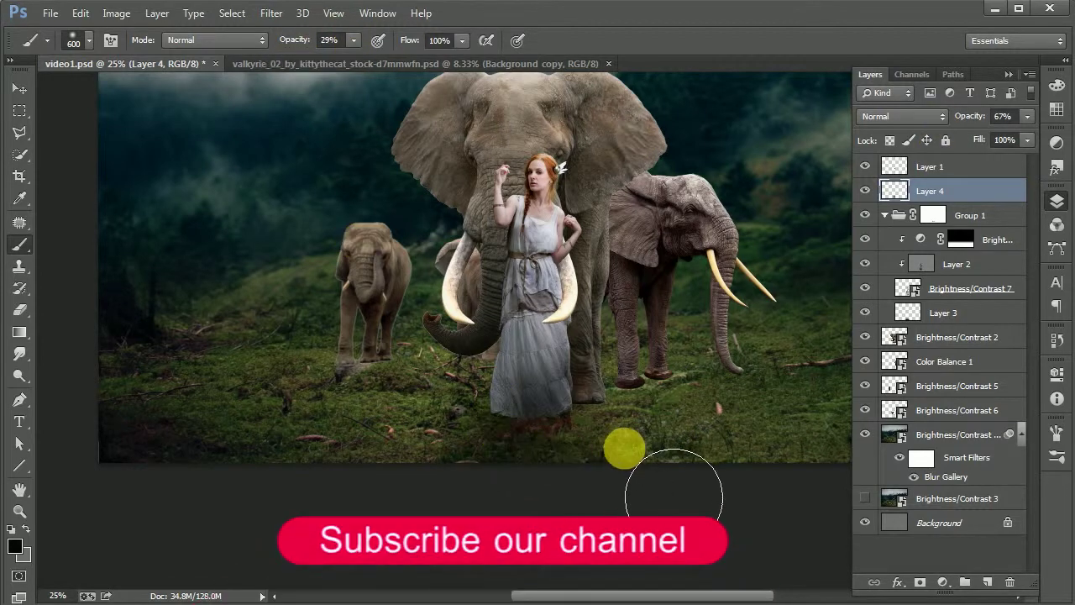
pyautogui.moveTo(981, 117); pyautogui.dragTo(973, 120)
pyautogui.press('v')
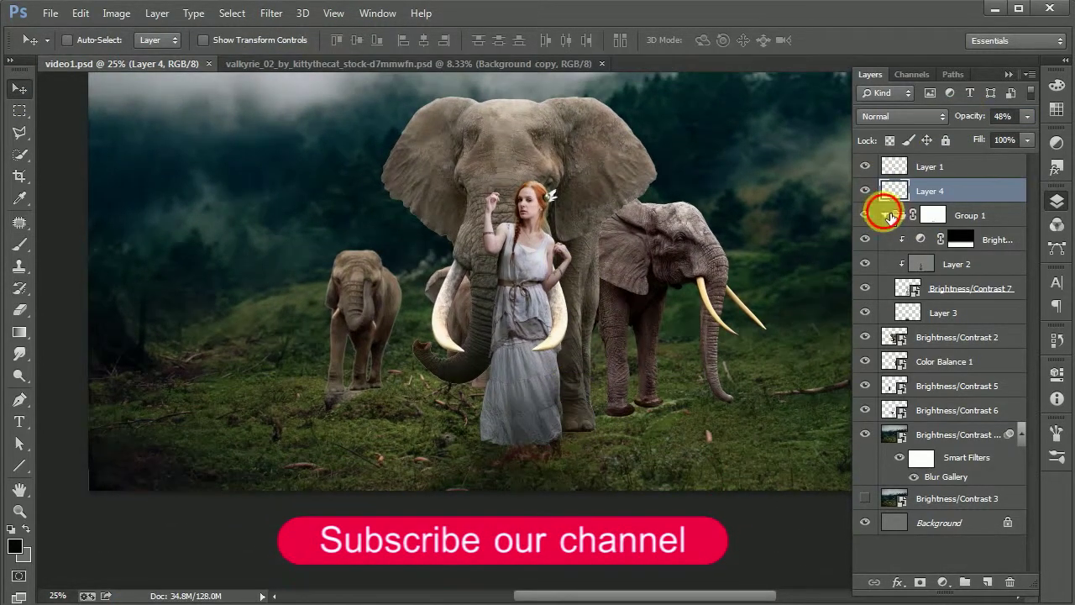
# - Group Layer 4 and Group 1 into Group 2, save, and add an empty Layer 5
pyautogui.click(888, 216)
pyautogui.keyDown('shift'); pyautogui.click(972, 192); pyautogui.keyUp('shift')
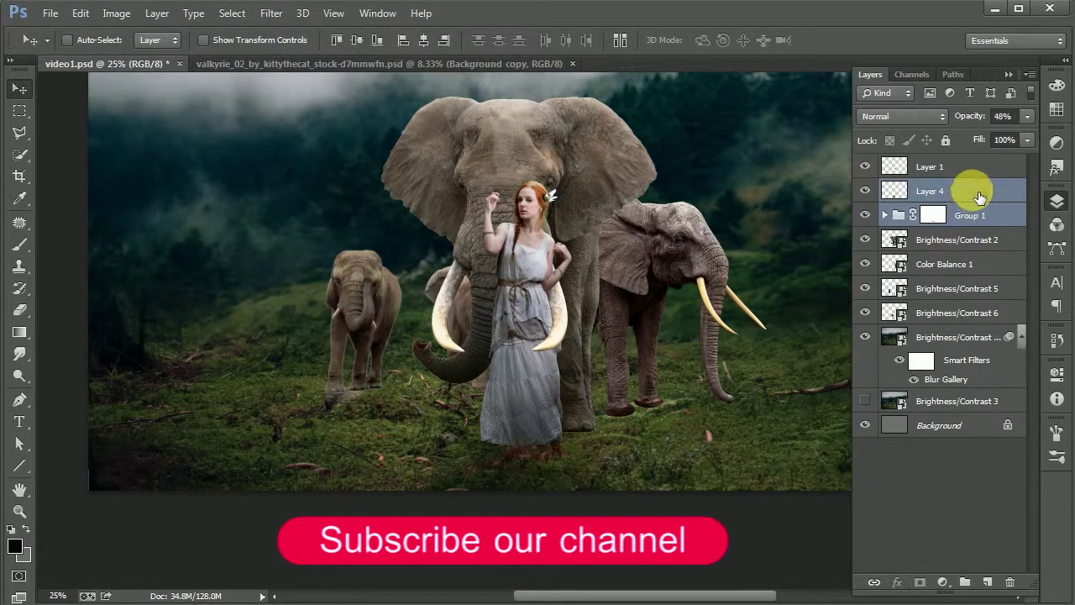
pyautogui.hotkey('ctrl', 'g')
pyautogui.hotkey('ctrl', 's')
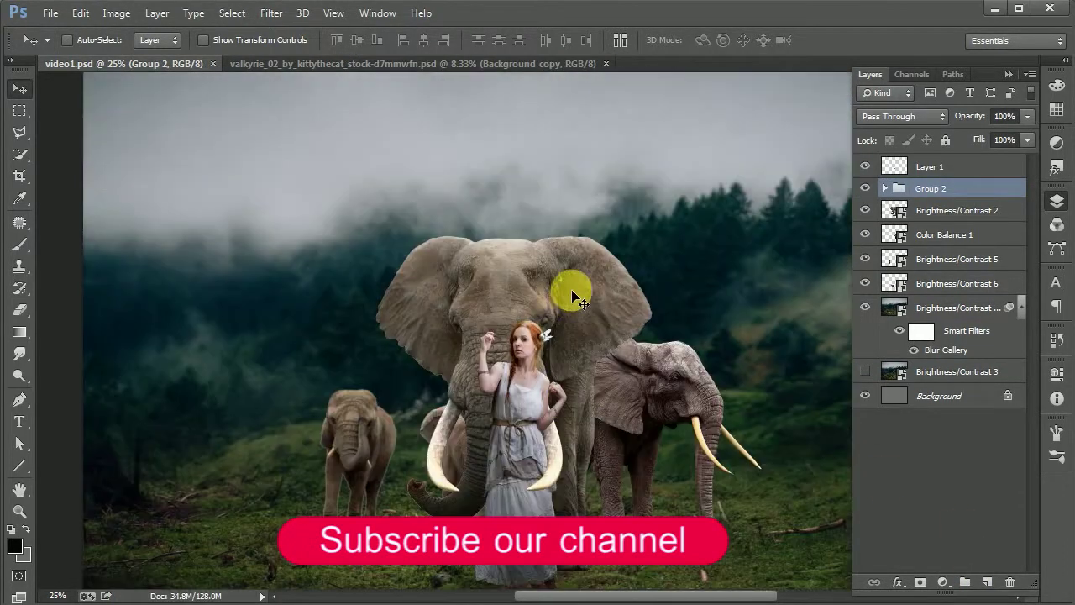
pyautogui.keyDown('ctrl'); pyautogui.click(509, 228); pyautogui.keyUp('ctrl')
pyautogui.click(990, 582)
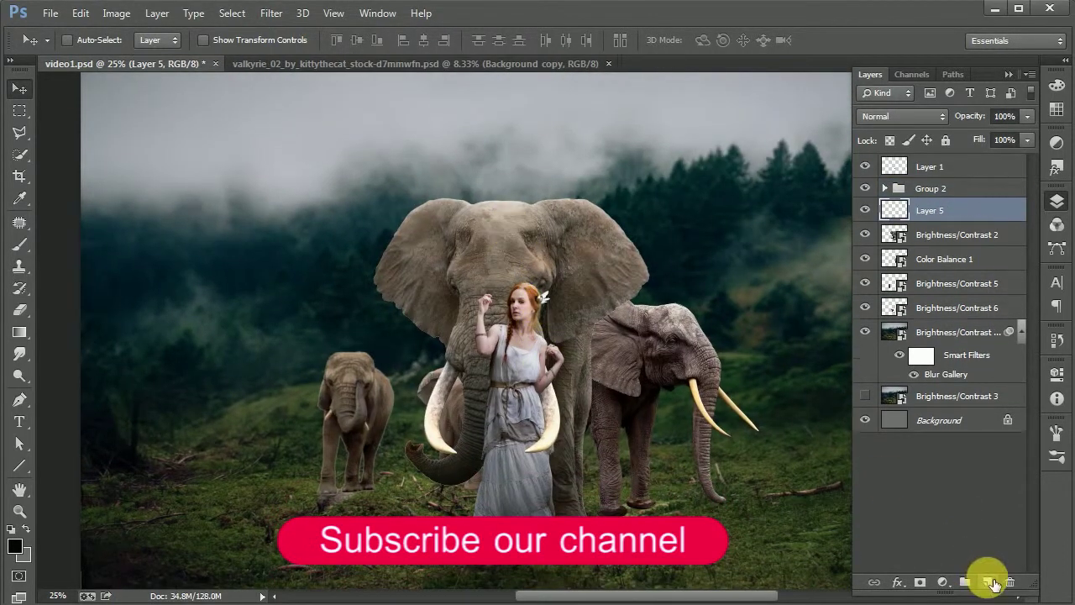
# - Fill Layer 5 with 50% gray and set its blend mode to Soft Light
pyautogui.hotkey('shift', 'F5')
pyautogui.click(631, 105)
pyautogui.click(903, 116)
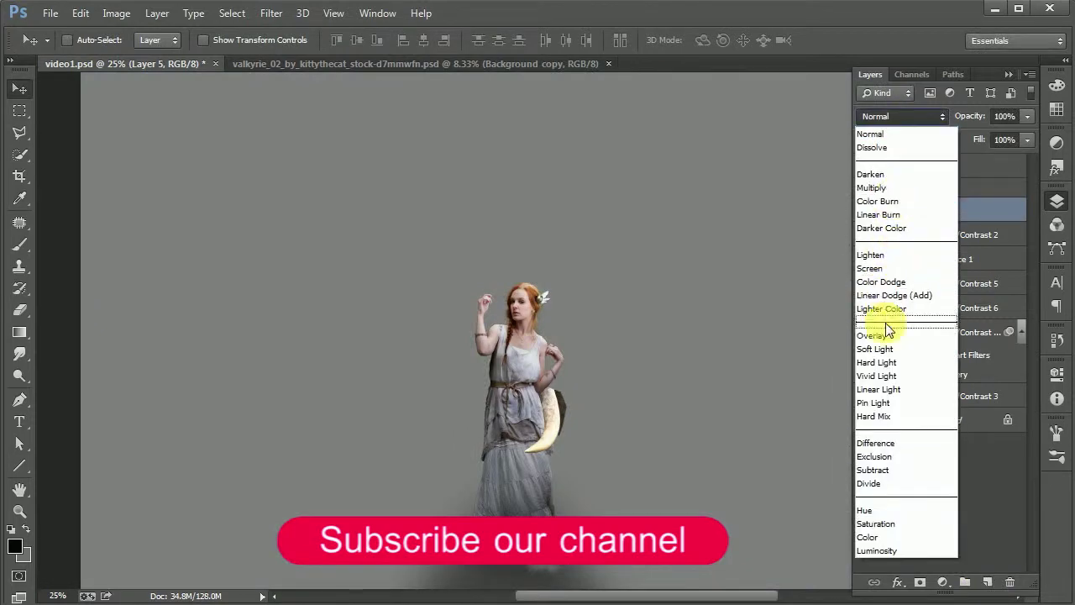
pyautogui.click(890, 364)
# - Dodge the top of the big elephant's head, then burn shadows around its legs, head and tusks
pyautogui.click(20, 375)
pyautogui.scroll(2, 420, 248)
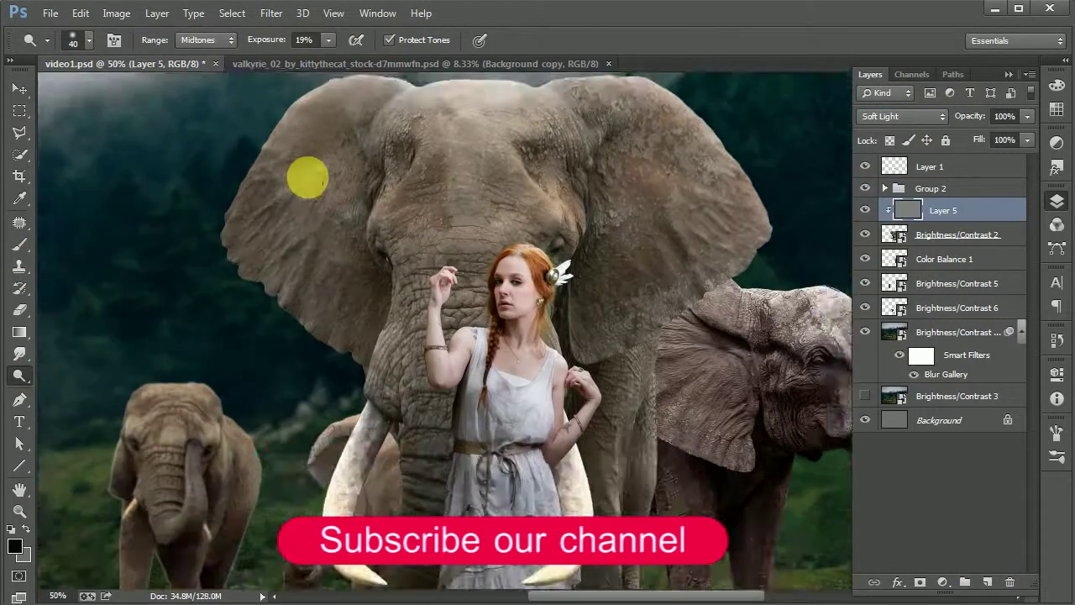
pyautogui.moveTo(415, 175); pyautogui.dragTo(443, 180)
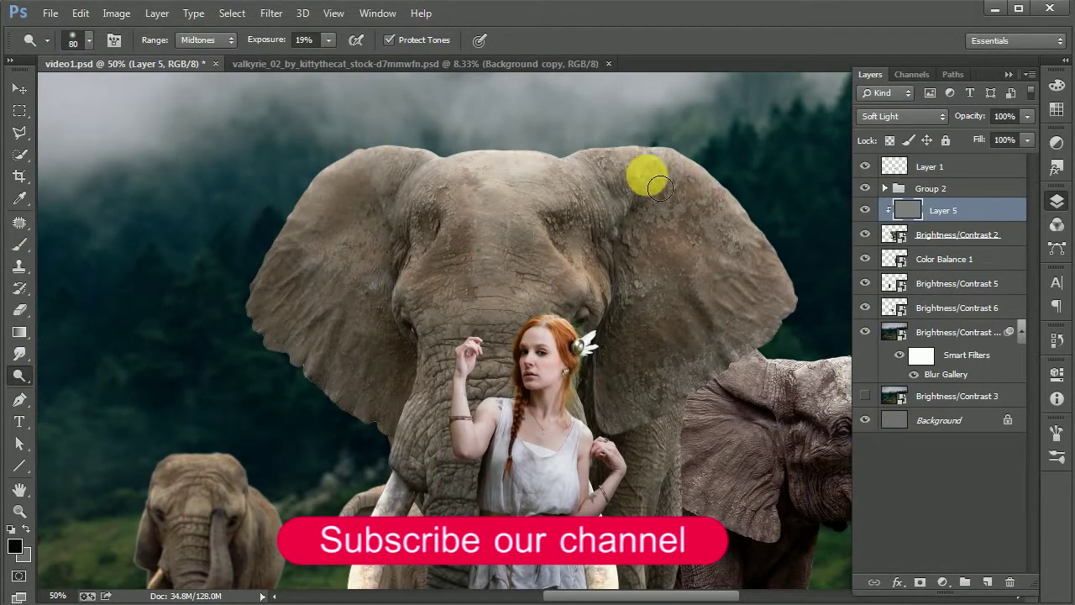
pyautogui.rightClick(15, 378)
pyautogui.click(75, 385)
pyautogui.scroll(-5, 372, 204)
pyautogui.moveTo(645, 393); pyautogui.dragTo(638, 323)
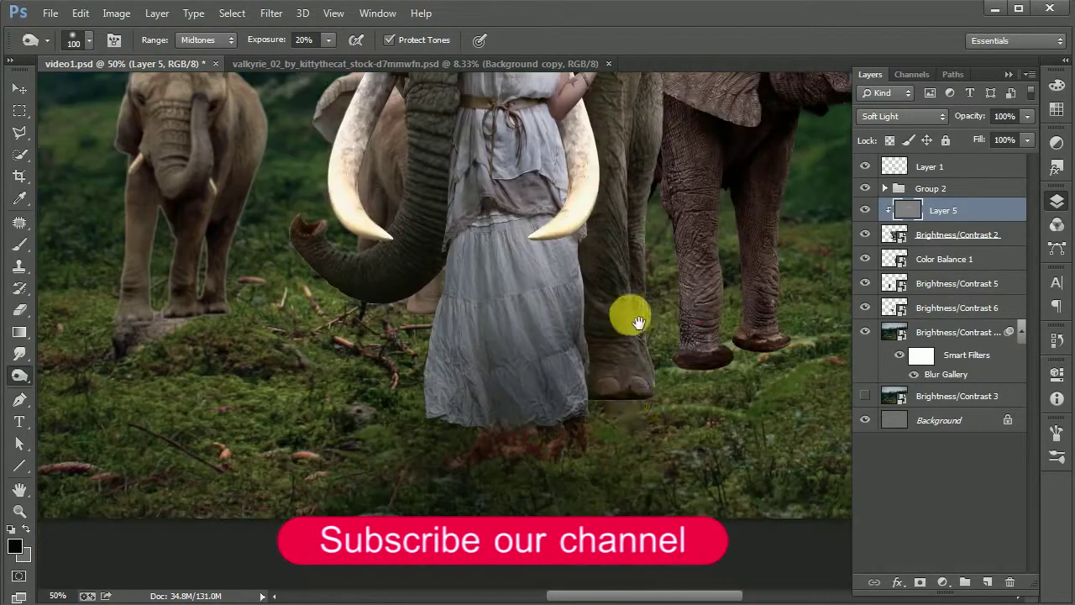
pyautogui.moveTo(629, 231); pyautogui.dragTo(641, 401)
pyautogui.moveTo(622, 281); pyautogui.dragTo(589, 413)
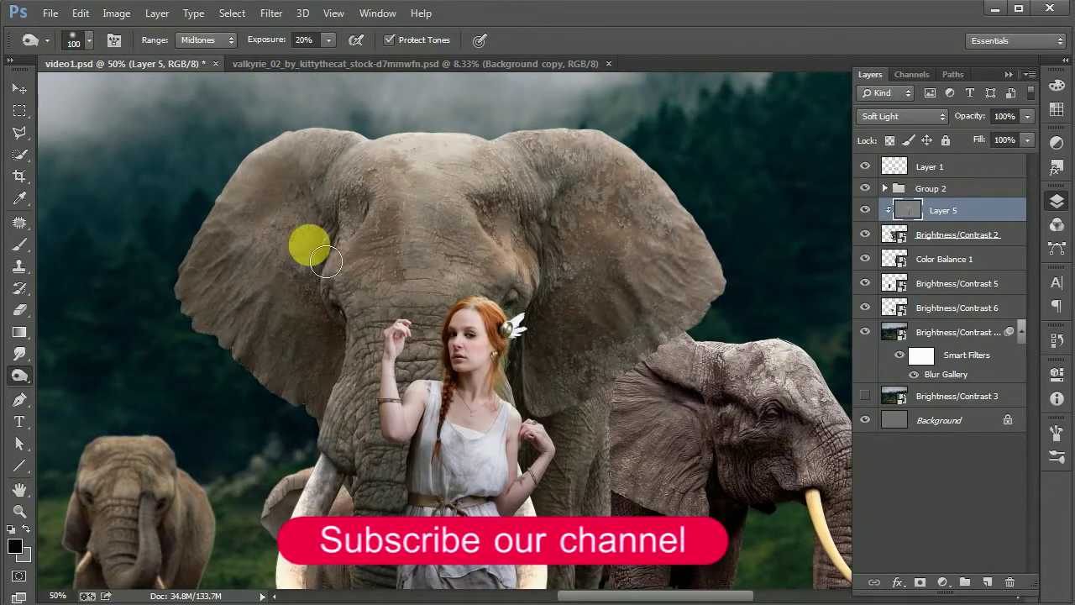
pyautogui.moveTo(318, 402); pyautogui.dragTo(300, 281)
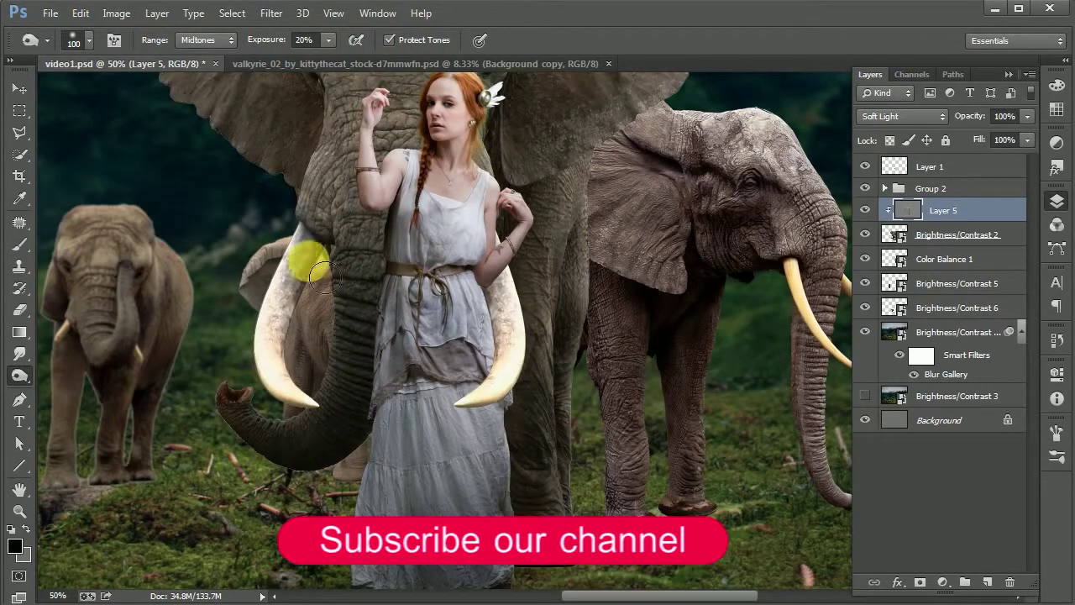
pyautogui.scroll(-2, 420, 320)
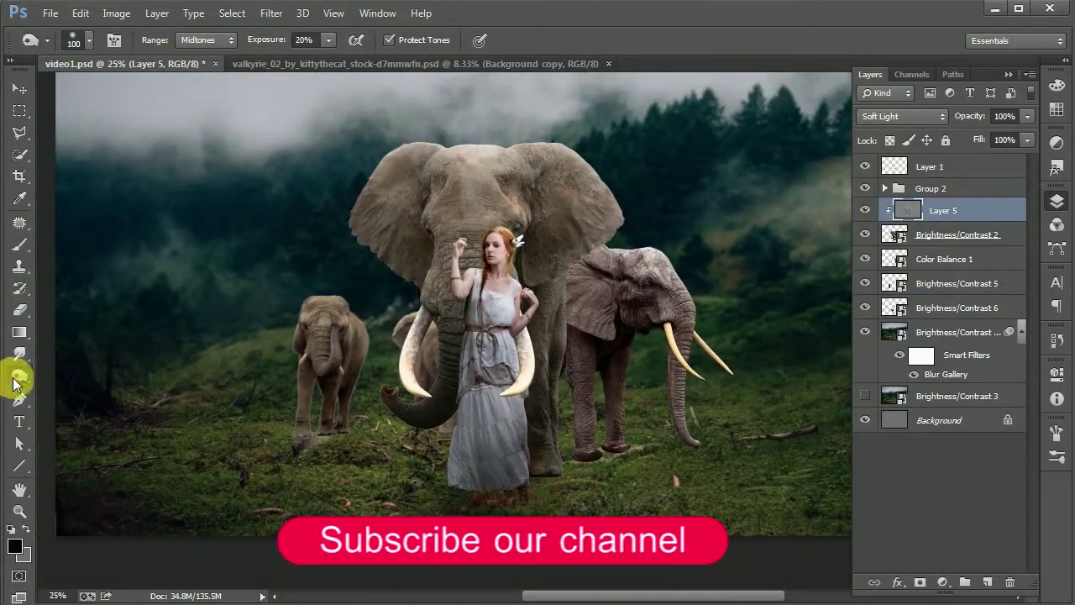
pyautogui.scroll(1, 223, 428)
pyautogui.scroll(2, 252, 336)
# - Continue dodging the trunk, head and ear at 71% exposure with a 250 brush, then save
pyautogui.moveTo(327, 46); pyautogui.dragTo(357, 61)
pyautogui.moveTo(193, 540); pyautogui.dragTo(285, 355)
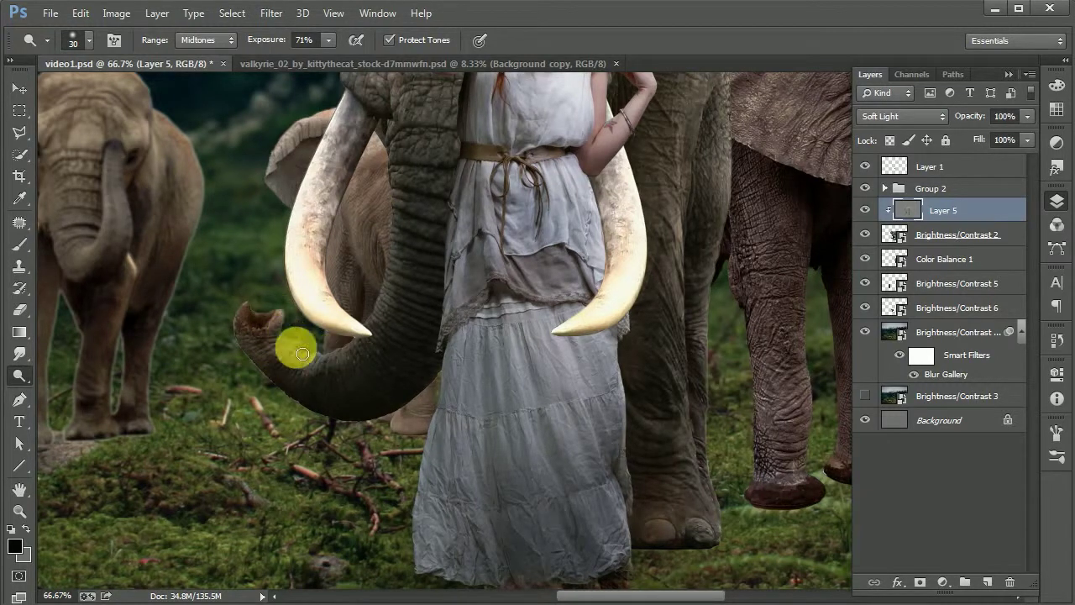
pyautogui.moveTo(571, 396); pyautogui.dragTo(414, 378)
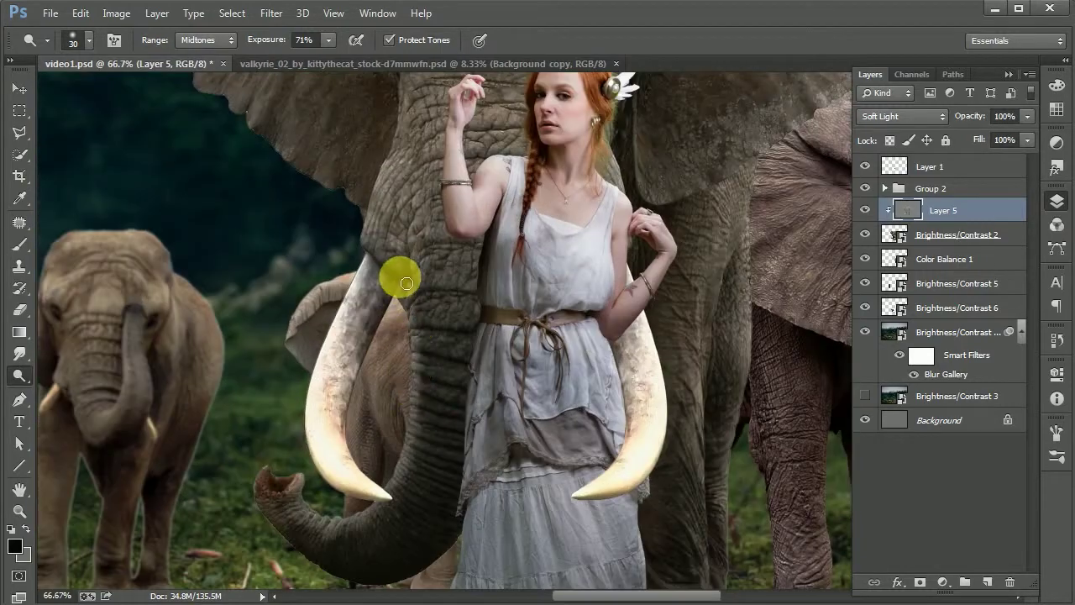
pyautogui.moveTo(406, 283); pyautogui.dragTo(420, 345)
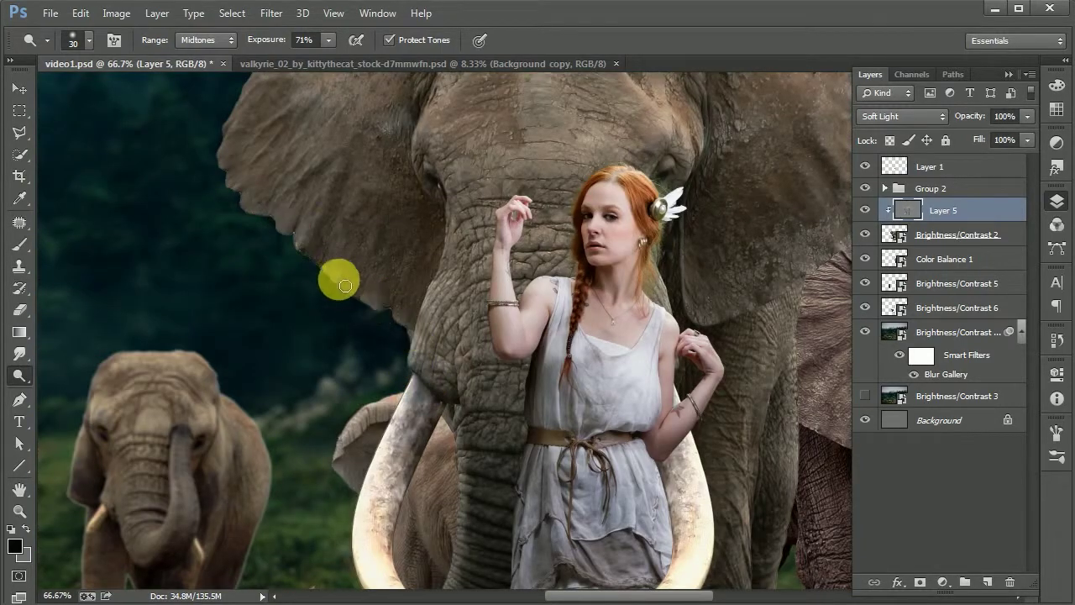
pyautogui.moveTo(230, 184); pyautogui.dragTo(268, 283)
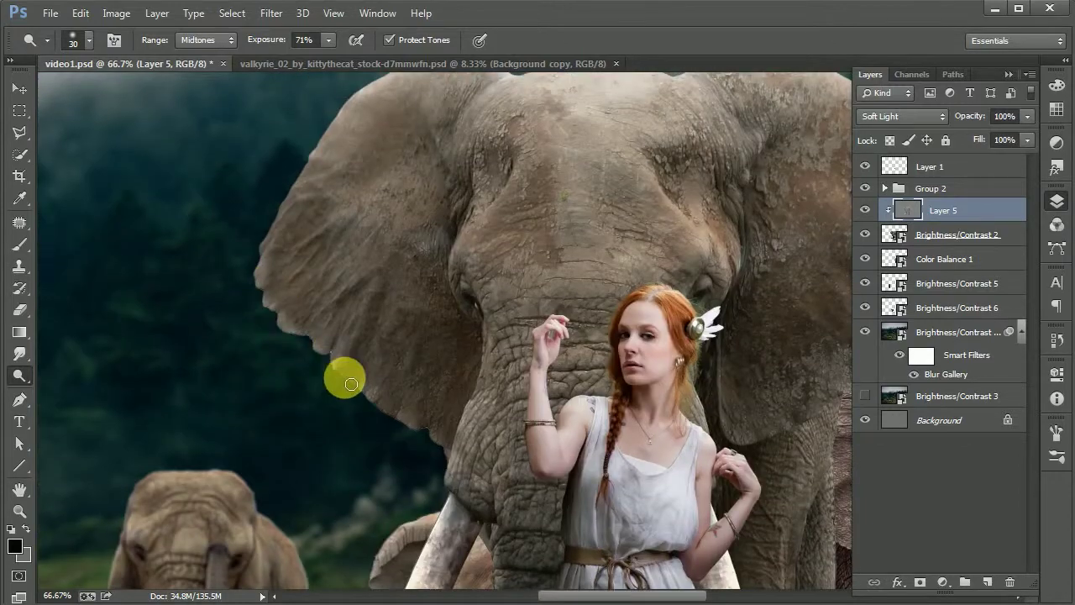
pyautogui.hotkey('ctrl', '-')
pyautogui.hotkey('ctrl', '-')
pyautogui.moveTo(329, 40); pyautogui.dragTo(288, 57)
pyautogui.press(']')
pyautogui.press(']')
pyautogui.press(']')
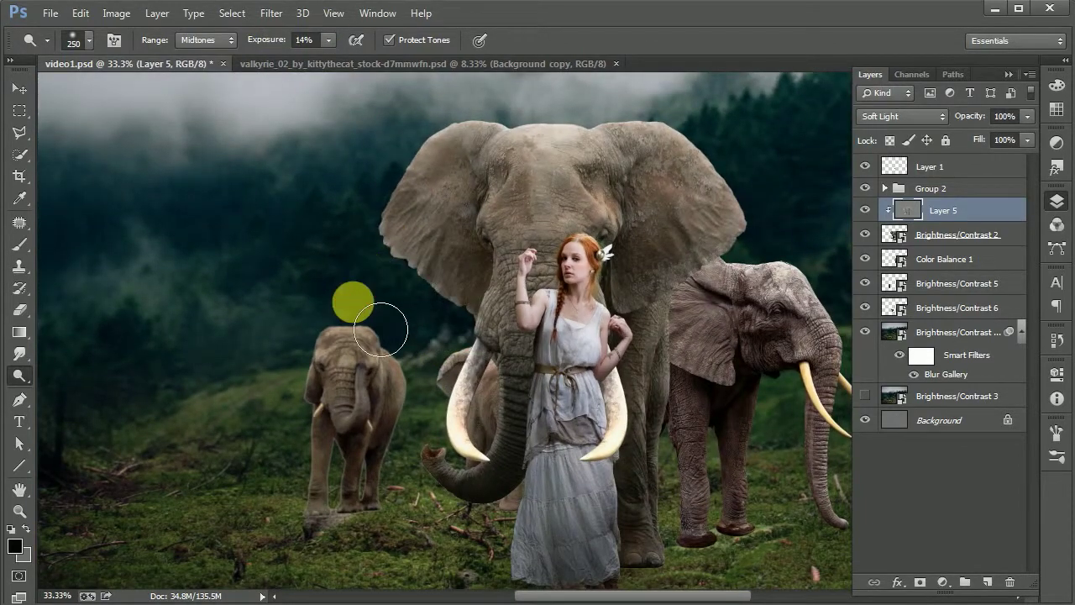
pyautogui.hotkey('ctrl', '-')
pyautogui.hotkey('ctrl', 's')
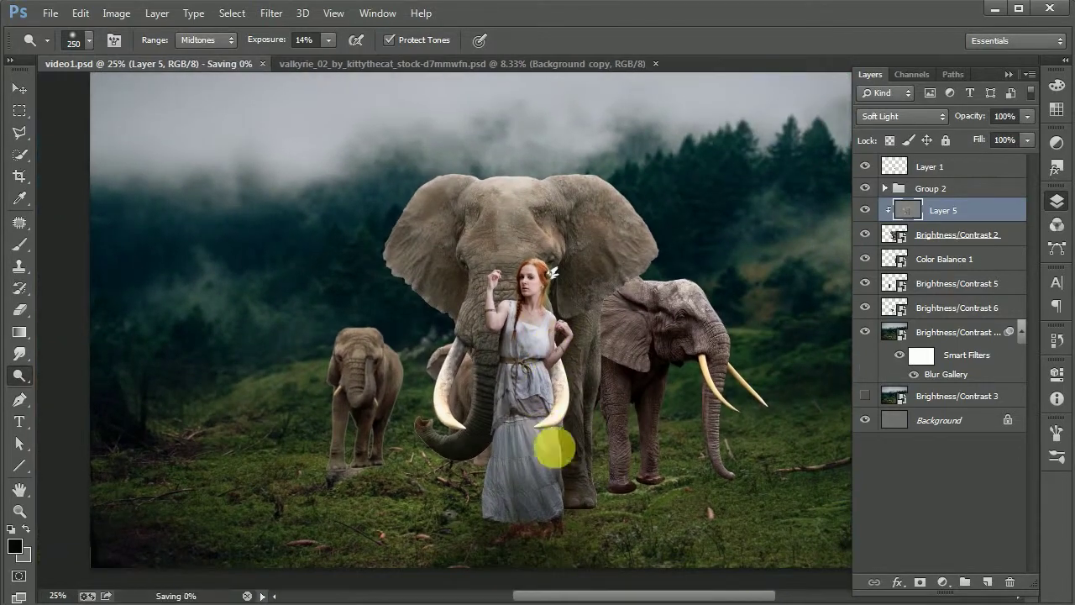
# - Select Brightness/Contrast 2 and add a layer mask to it
pyautogui.press('v')
pyautogui.hotkey('alt', '[')
pyautogui.click(920, 582)
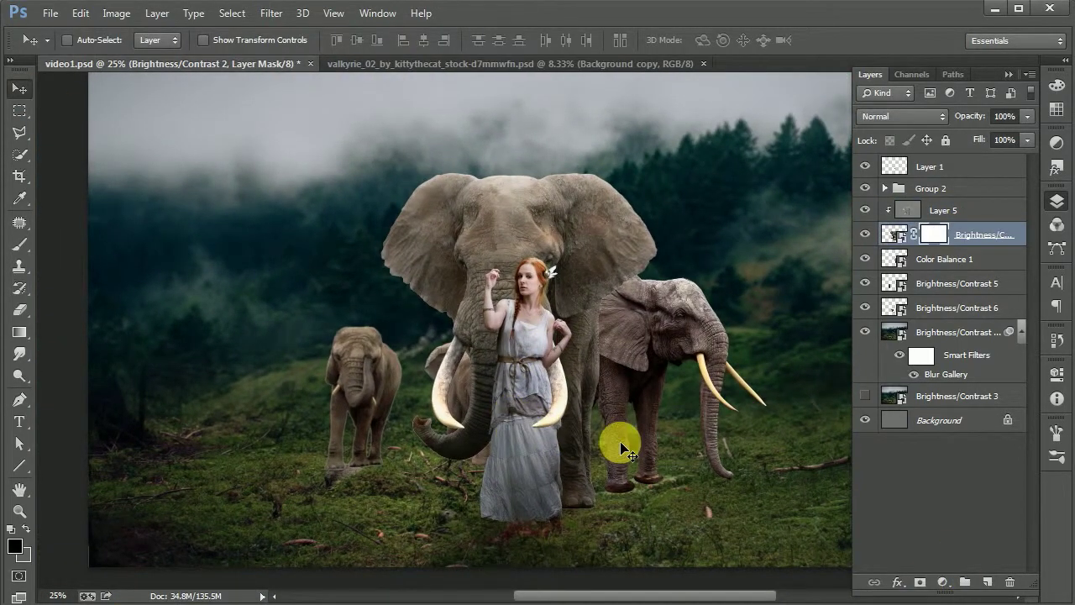
# - Zoom in on the girl's feet and target the Brightness/Contrast 2 mask with the Brush
pyautogui.hotkey('alt', ']')
pyautogui.hotkey('ctrl', '+')
pyautogui.hotkey('ctrl', '+')
pyautogui.moveTo(631, 445); pyautogui.dragTo(76, 376)
pyautogui.press('b')
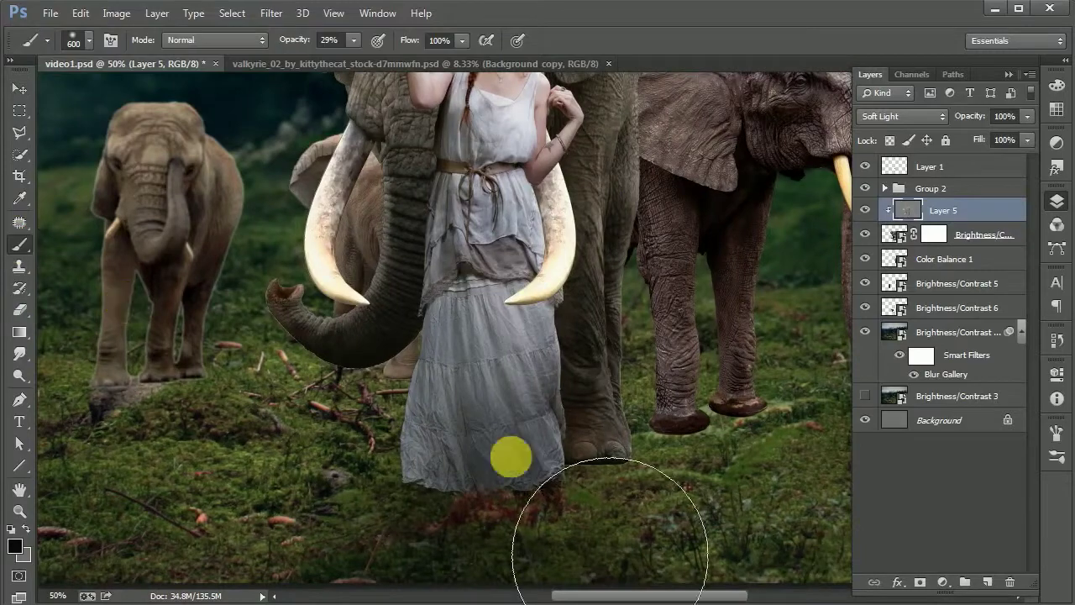
pyautogui.click(931, 234)
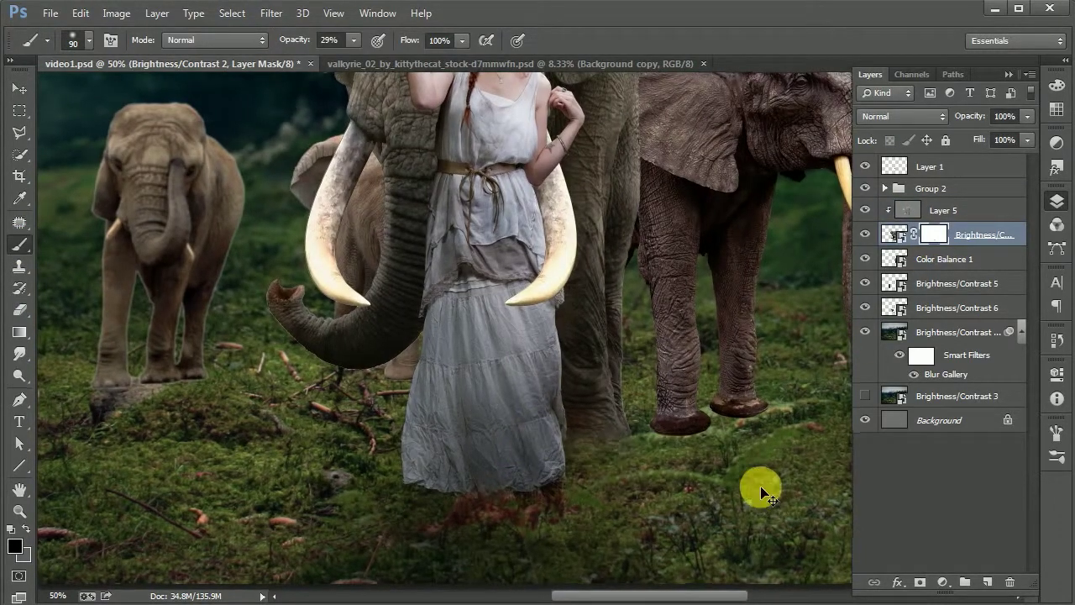
pyautogui.hotkey('ctrl', '-')
pyautogui.hotkey('ctrl', '+')
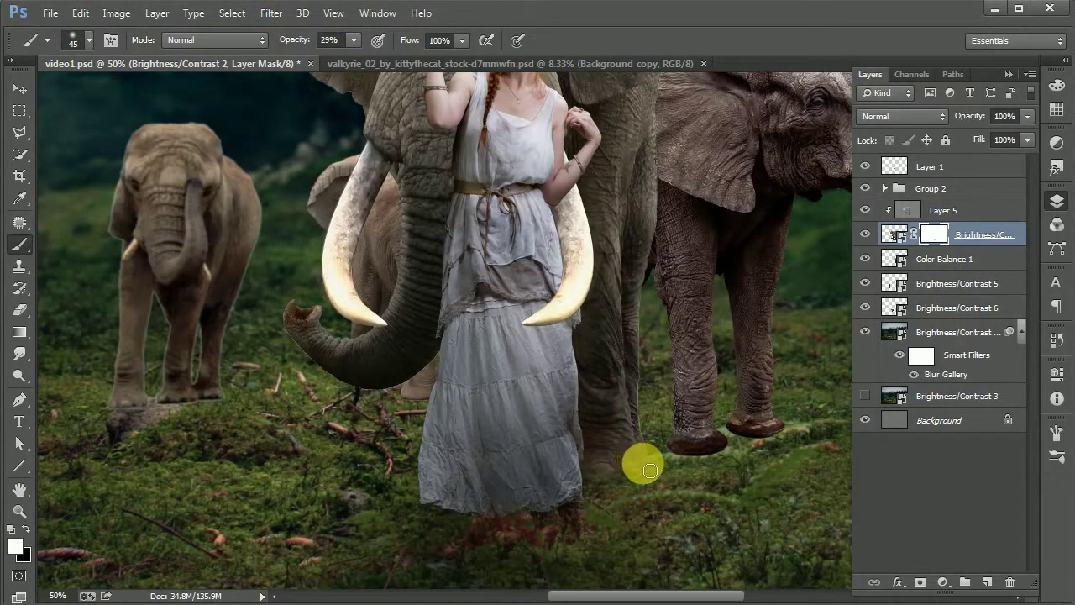
# - Save, then add Layer 6 below the brightness adjustment with default colours and a 700 brush
pyautogui.hotkey('ctrl', '-')
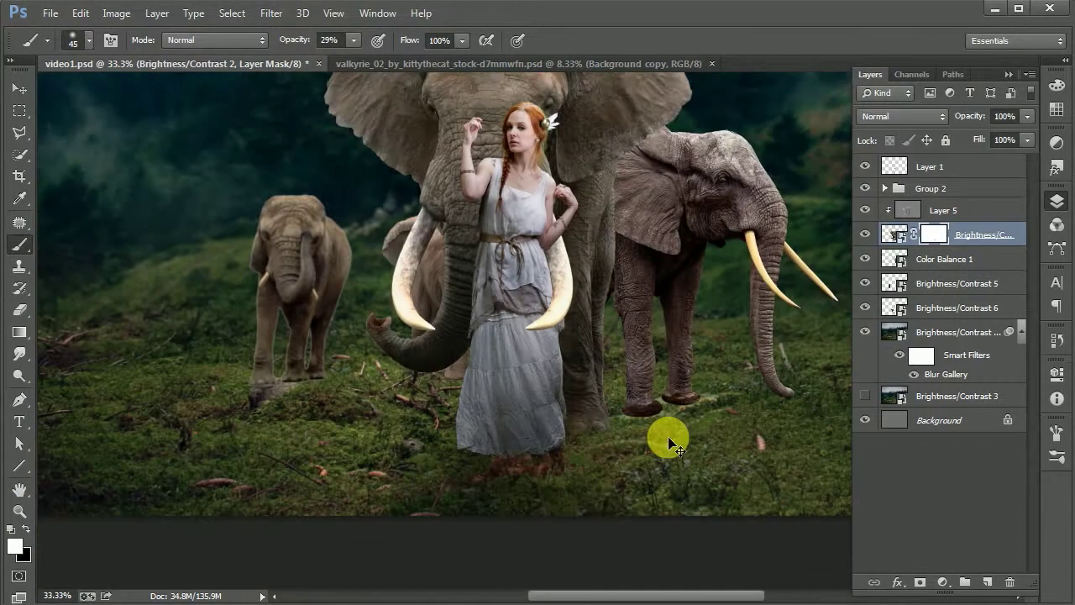
pyautogui.hotkey('ctrl', '-')
pyautogui.hotkey('ctrl', 's')
pyautogui.click(987, 581)
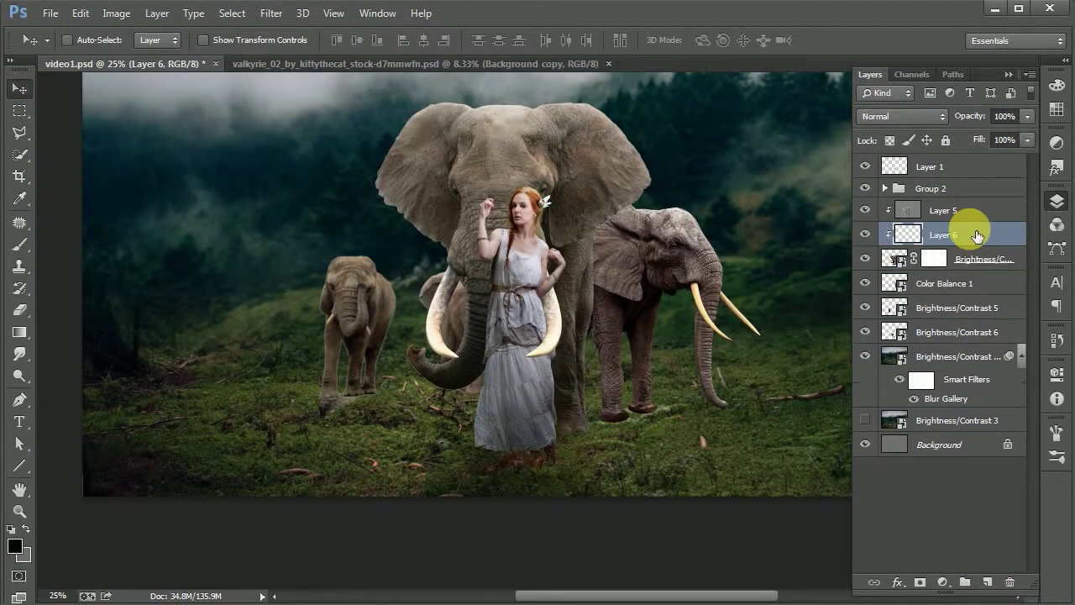
pyautogui.moveTo(967, 234); pyautogui.dragTo(967, 261)
pyautogui.press('d')
pyautogui.press(']')
pyautogui.press(']')
pyautogui.press(']')
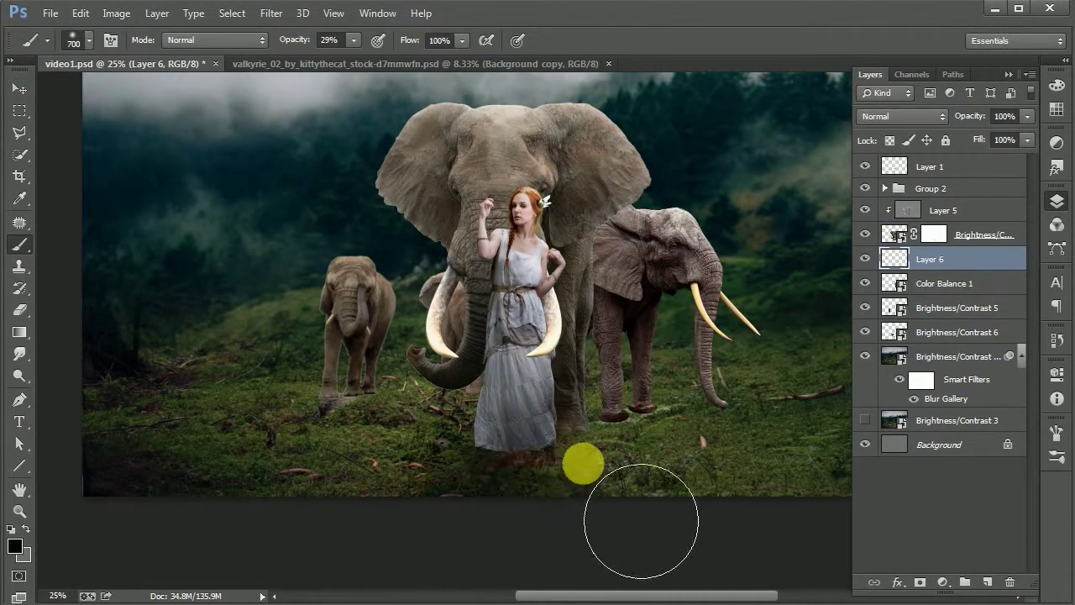
# - Save the composite and select the Brightness/Contrast 5 elephant layer
pyautogui.press('v')
pyautogui.hotkey('ctrl', '-')
pyautogui.hotkey('ctrl', 's')
pyautogui.hotkey('ctrl', '+')
pyautogui.hotkey('ctrl', '-')
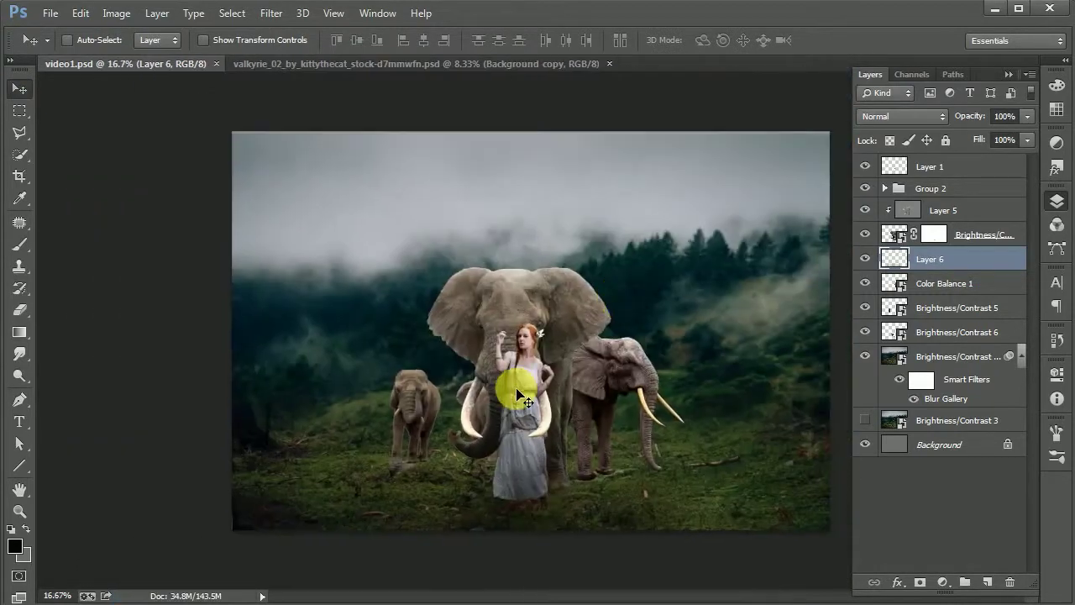
pyautogui.hotkey('ctrl', '+')
pyautogui.keyDown('ctrl'); pyautogui.click(340, 392); pyautogui.keyUp('ctrl')
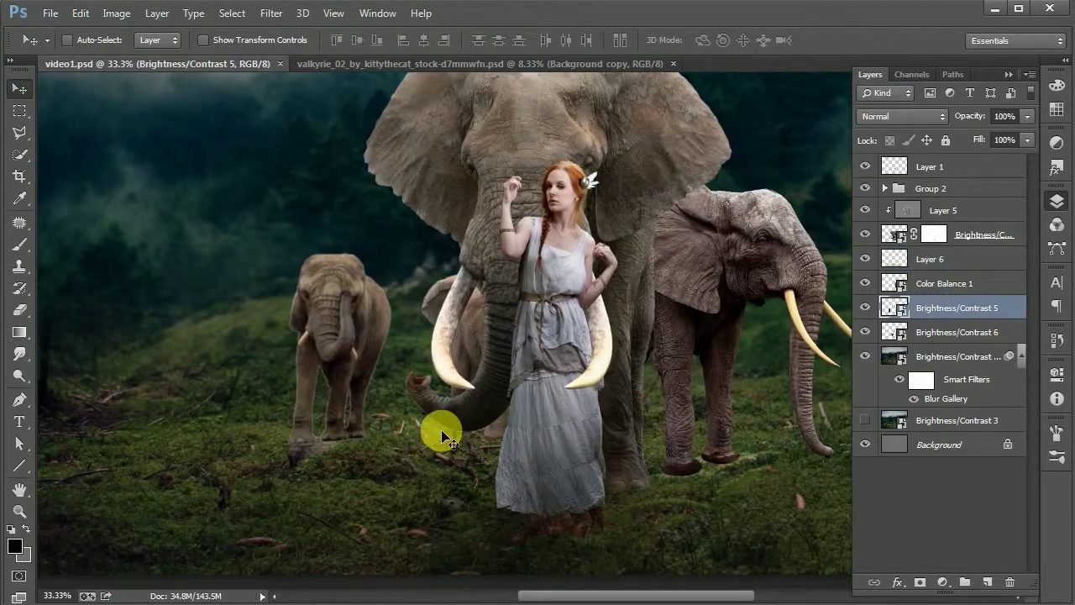
# - Rotate the Brightness/Contrast 5 layer by about 0.3° with Free Transform
pyautogui.hotkey('ctrl', 't')
pyautogui.hotkey('ctrl', '-')
pyautogui.hotkey('ctrl', '-')
pyautogui.moveTo(236, 550); pyautogui.dragTo(233, 554)
pyautogui.press('Return')
pyautogui.hotkey('ctrl', '+')
# - Mask Brightness/Contrast 5 and paint the small elephant's feet into the grass
pyautogui.click(920, 582)
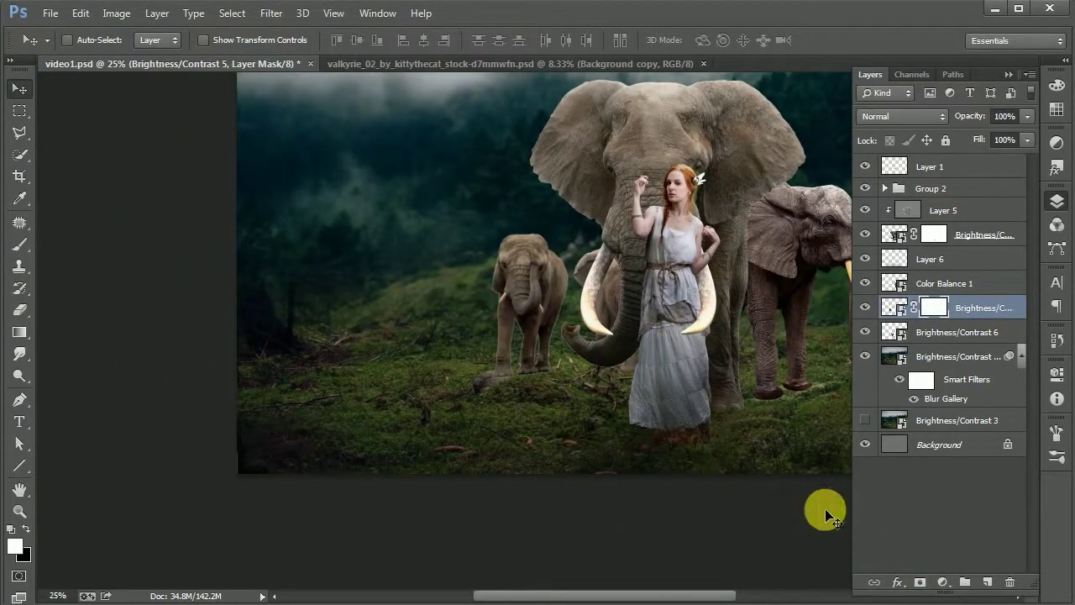
pyautogui.hotkey('ctrl', '+')
pyautogui.press('b')
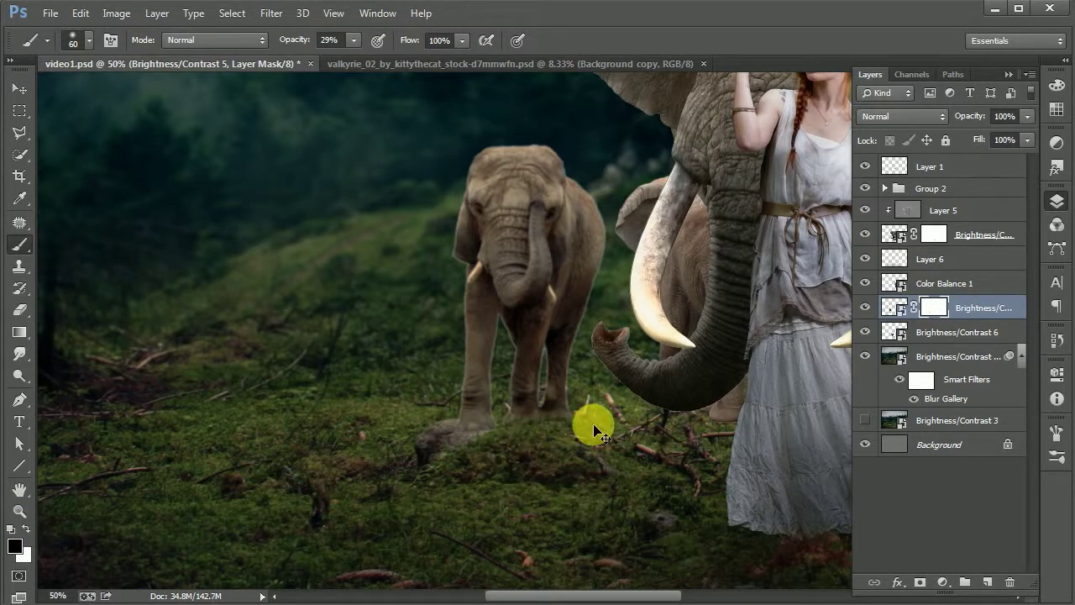
pyautogui.hotkey('ctrl', '-')
pyautogui.click(20, 89)
pyautogui.hotkey('ctrl', '-')
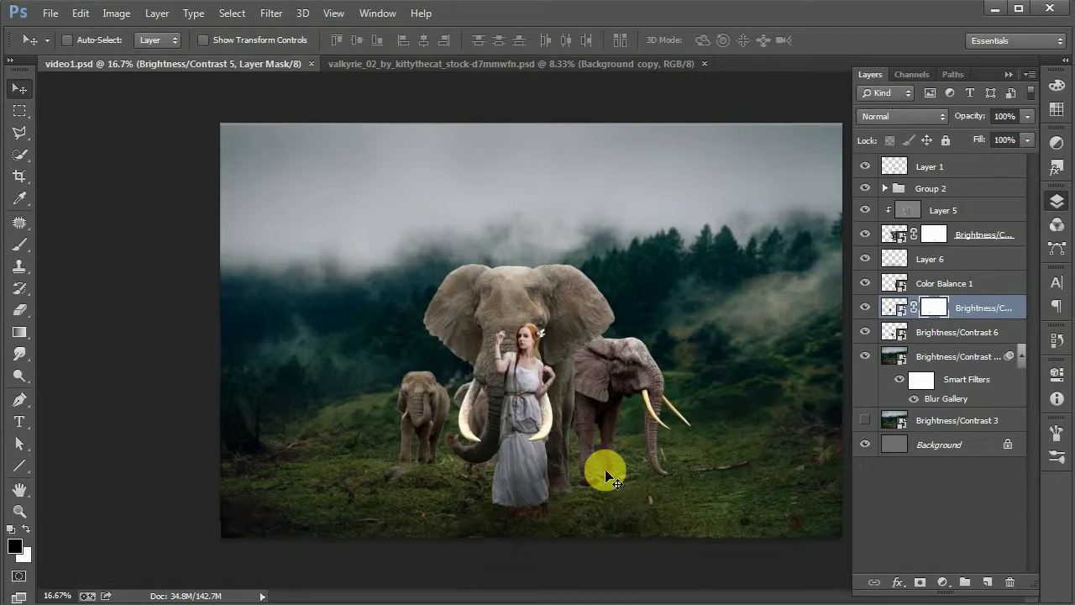
pyautogui.scroll(1, 611, 479)
pyautogui.scroll(1, 598, 420)
# - Add a painted layer mask to Color Balance 1 blending the elephants into the grass, then save
pyautogui.hotkey('alt', ']')
pyautogui.press('e')
pyautogui.click(920, 583)
pyautogui.press('b')
pyautogui.scroll(1, 546, 433)
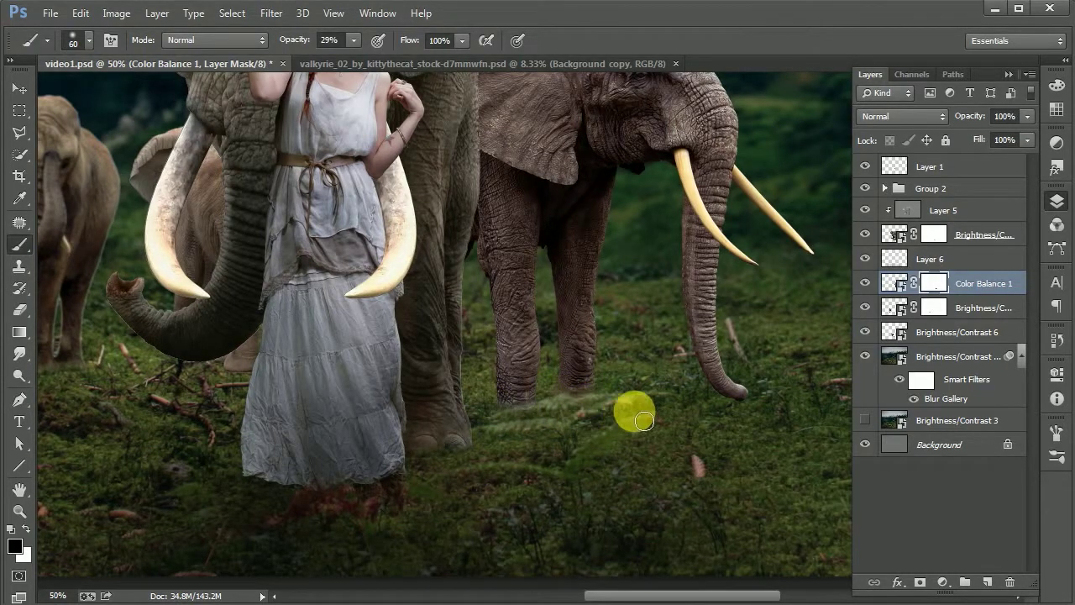
pyautogui.scroll(-1, 644, 420)
pyautogui.scroll(-1, 701, 439)
pyautogui.click(20, 88)
pyautogui.hotkey('ctrl', 's')
pyautogui.scroll(1, 653, 479)
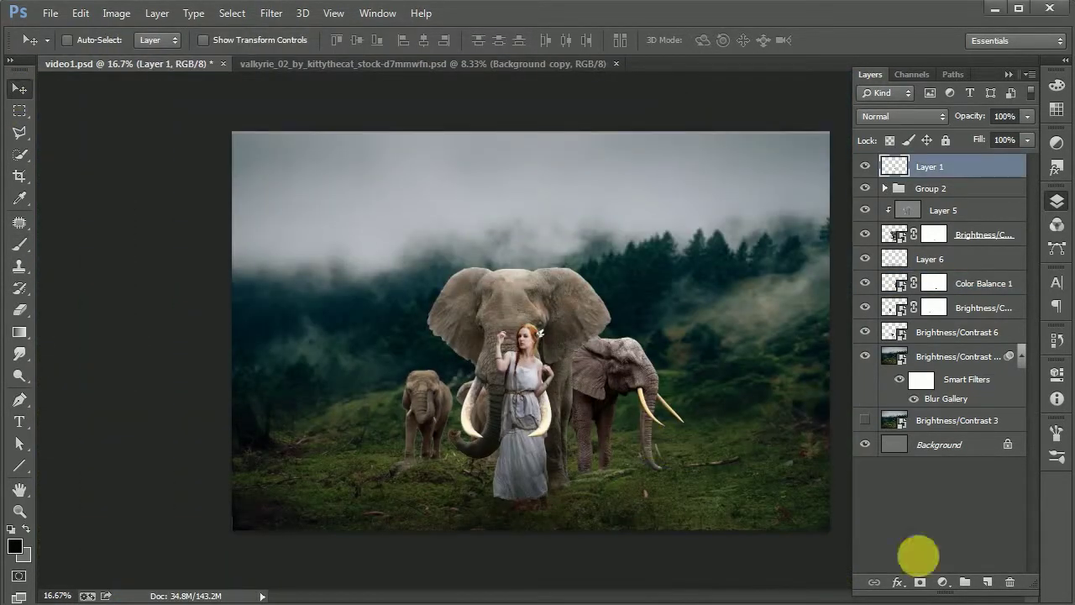
pyautogui.click(943, 582)
# - Add Brightness/Contrast 9 at brightness −38, contrast 24, paint its mask with a 15% brush, and save
pyautogui.click(958, 210)
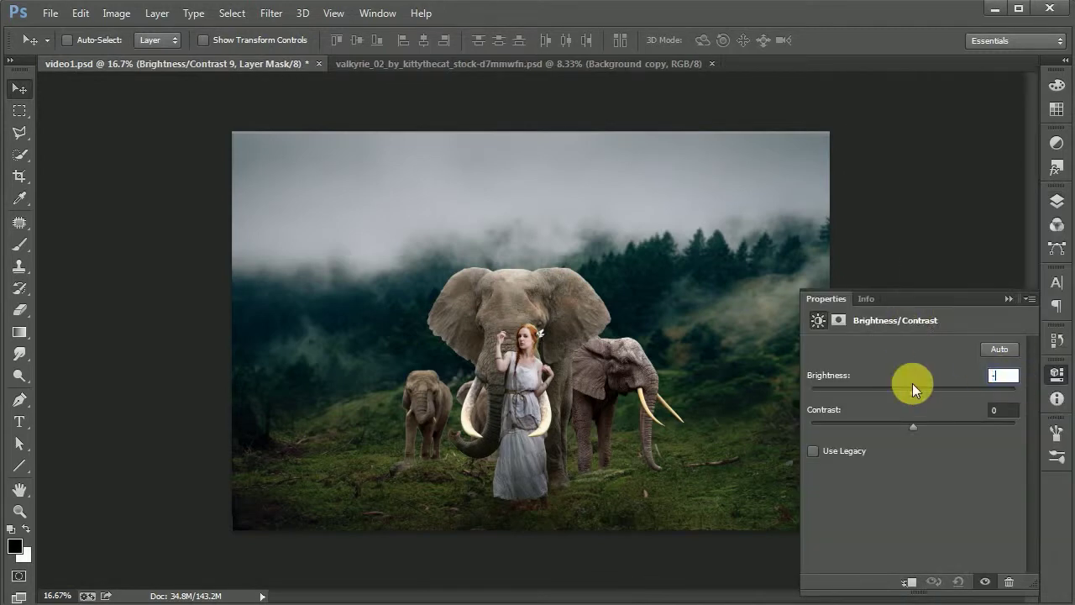
pyautogui.write('38')
pyautogui.press('Tab')
pyautogui.write('1224')
pyautogui.press('Return')
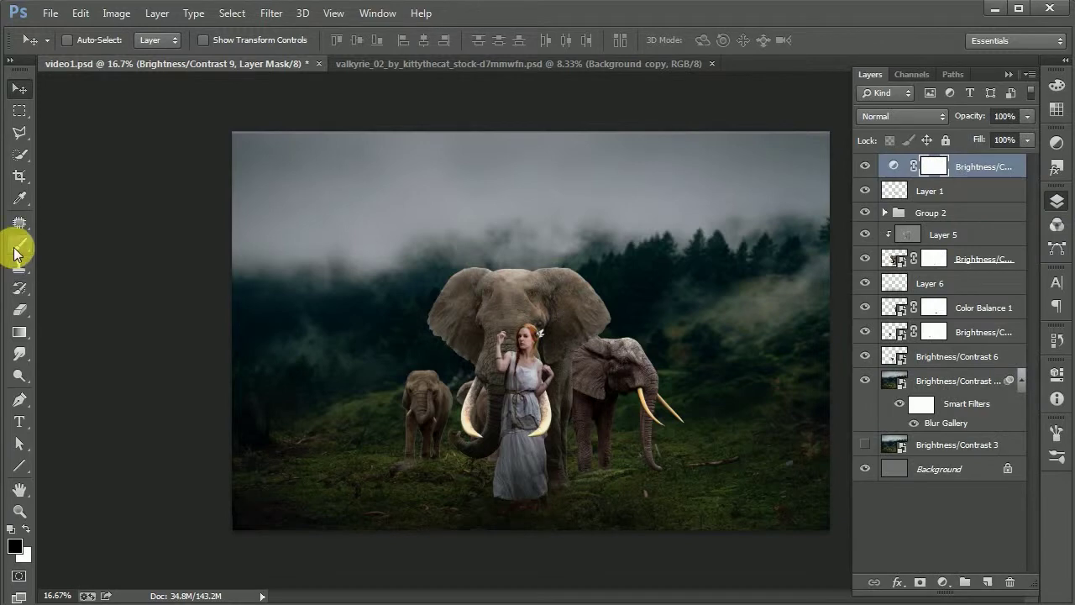
pyautogui.click(15, 248)
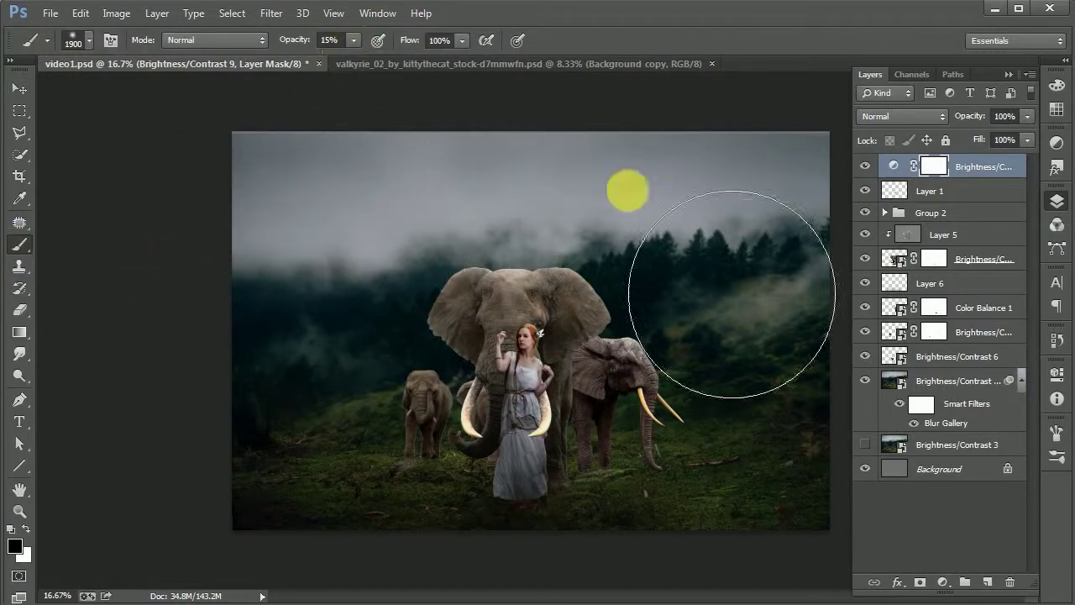
pyautogui.press('v')
pyautogui.hotkey('ctrl', 's')
# - Pull the top crop edge down slightly with the Crop tool
pyautogui.scroll(1, 599, 294)
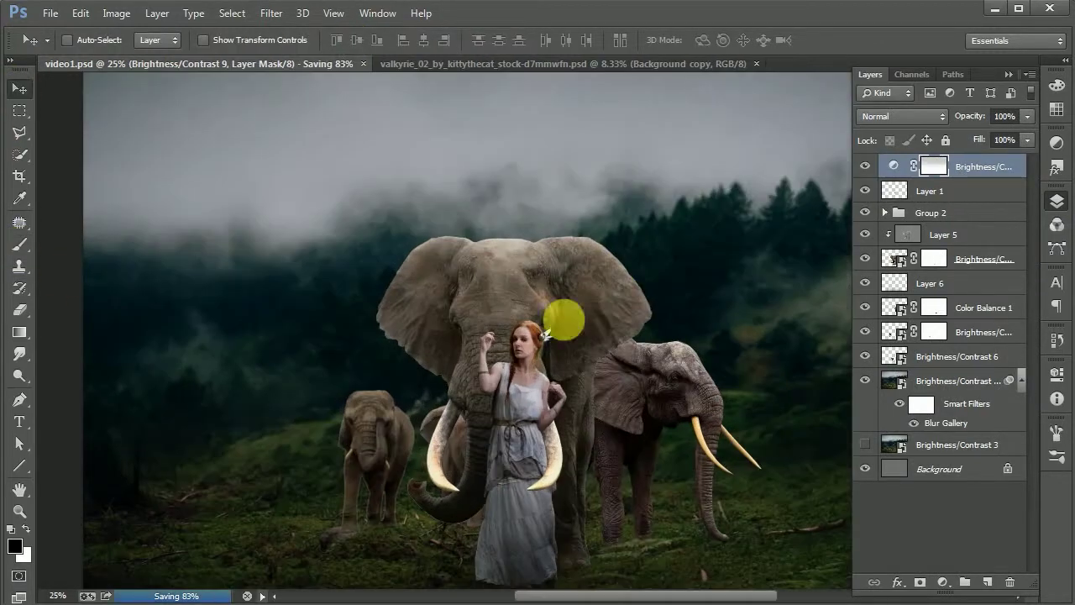
pyautogui.scroll(-3, 613, 411)
pyautogui.scroll(1, 643, 408)
pyautogui.scroll(-1, 590, 452)
pyautogui.scroll(-1, 605, 408)
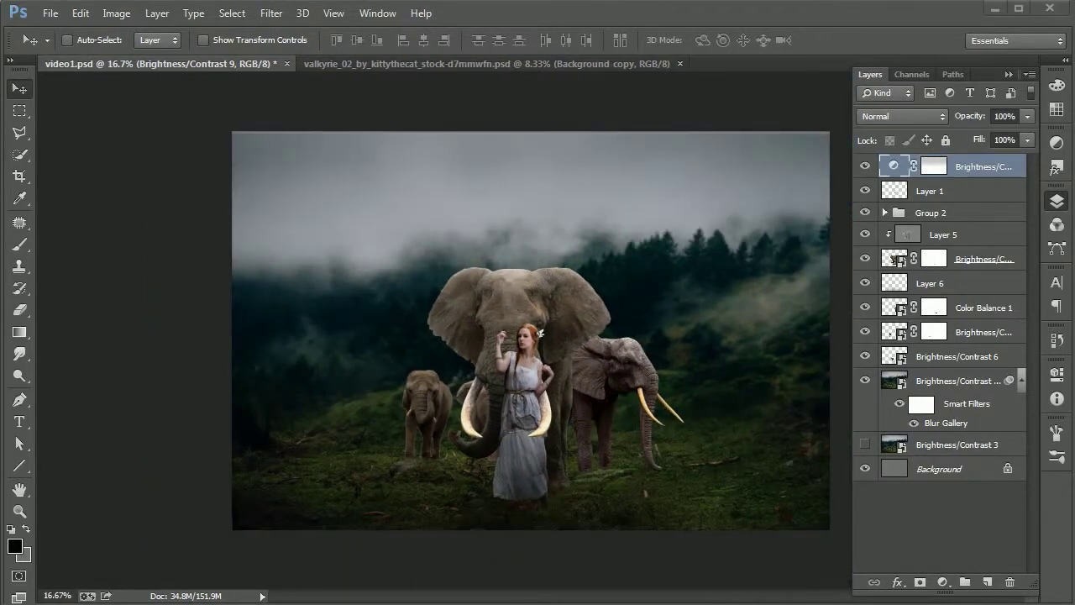
pyautogui.click(19, 175)
pyautogui.moveTo(523, 134)
pyautogui.mouseDown()
pyautogui.moveTo(547, 165)
pyautogui.moveTo(541, 158)
pyautogui.mouseUp()
# - Apply the top crop, raise the Tilt-Shift background blur to 33 px, and add Layer 7
pyautogui.press('Return')
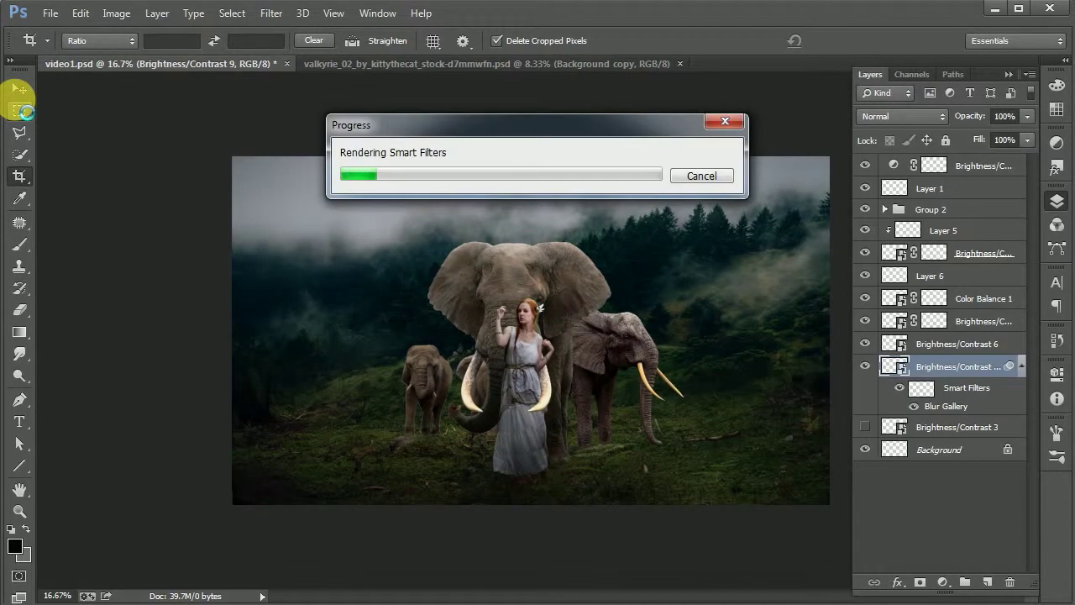
pyautogui.click(18, 91)
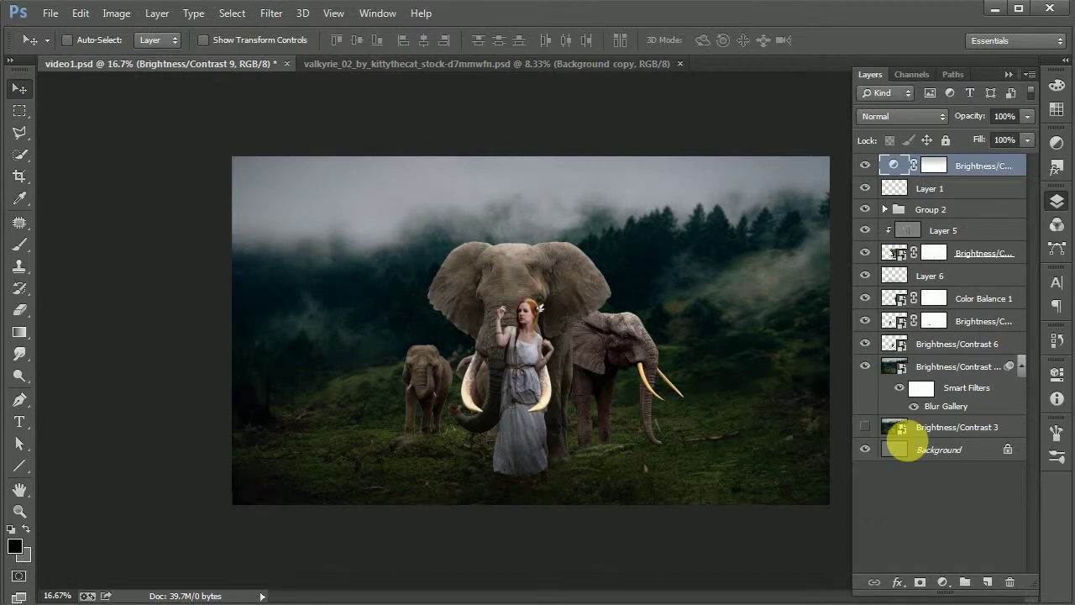
pyautogui.doubleClick(946, 407)
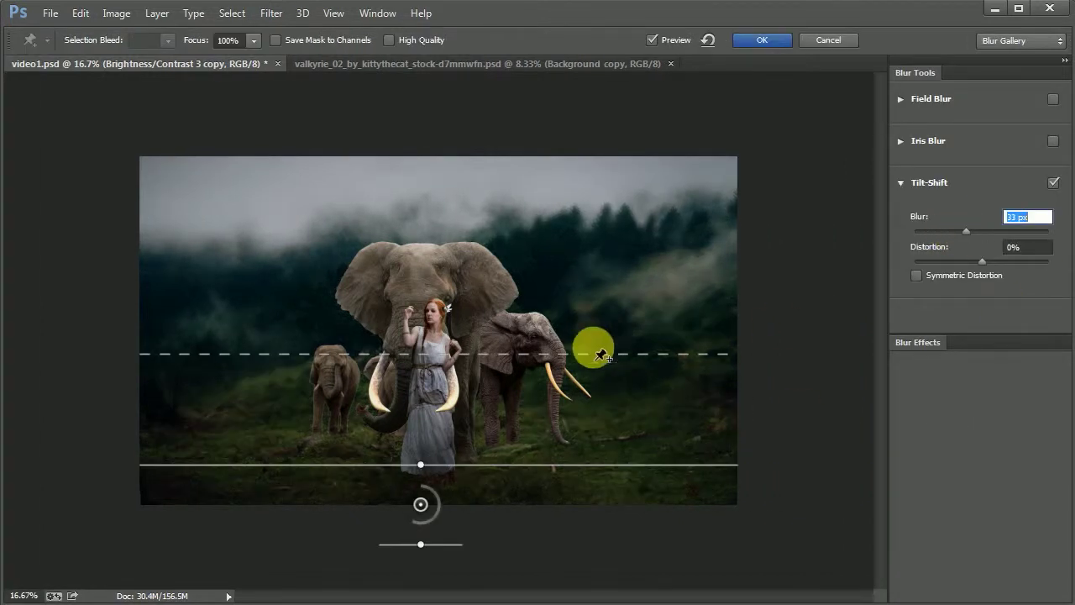
pyautogui.press('Return')
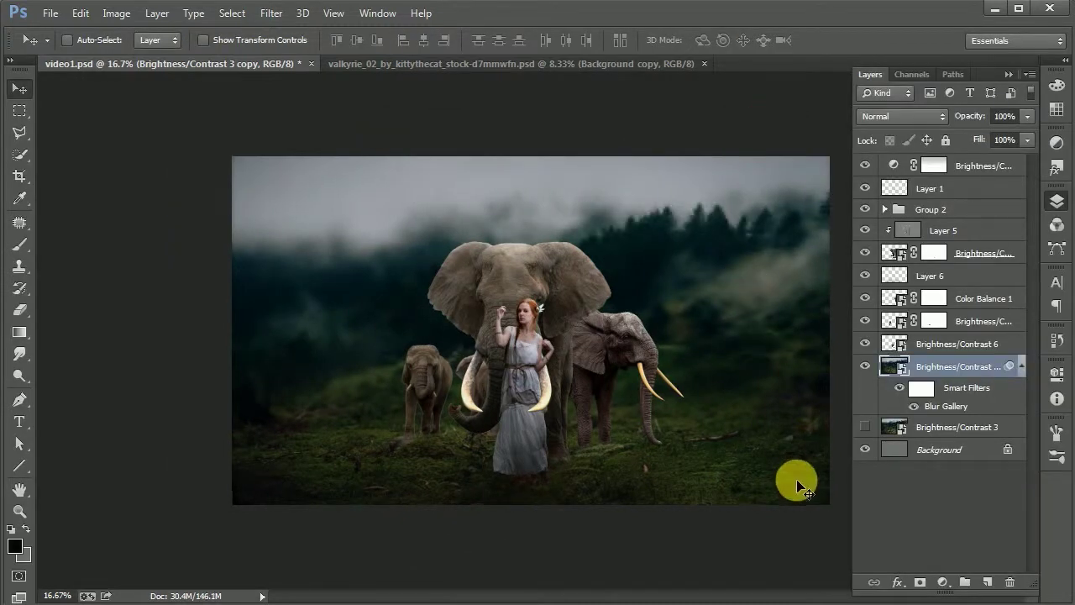
pyautogui.click(985, 580)
# - Paint a peach glow across the sky on Layer 7 and stretch it wide
pyautogui.press('b')
pyautogui.press('i')
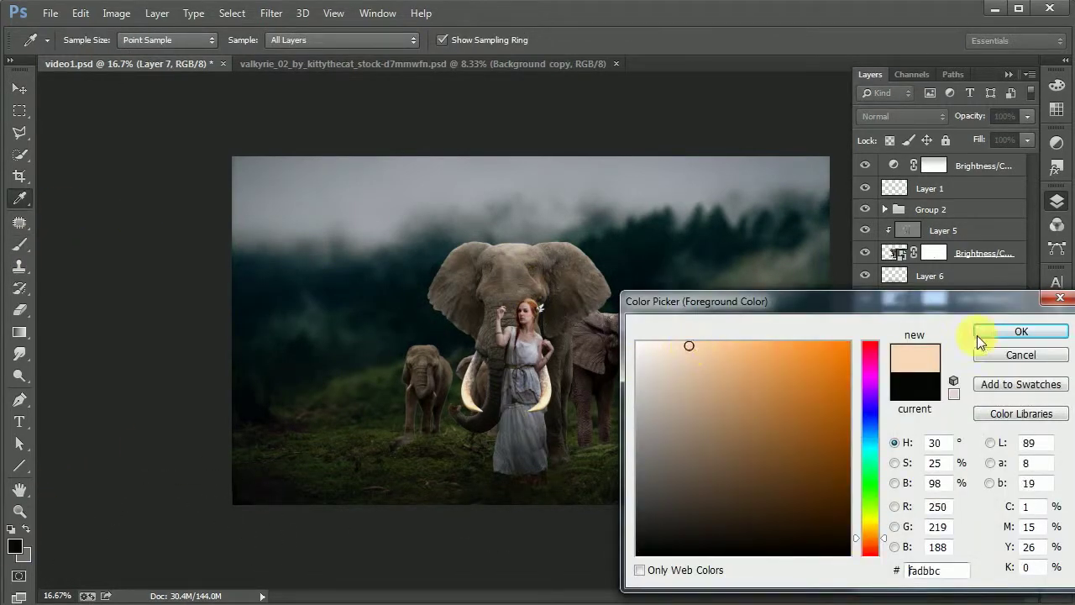
pyautogui.click(979, 334)
pyautogui.press('b')
pyautogui.click(534, 209)
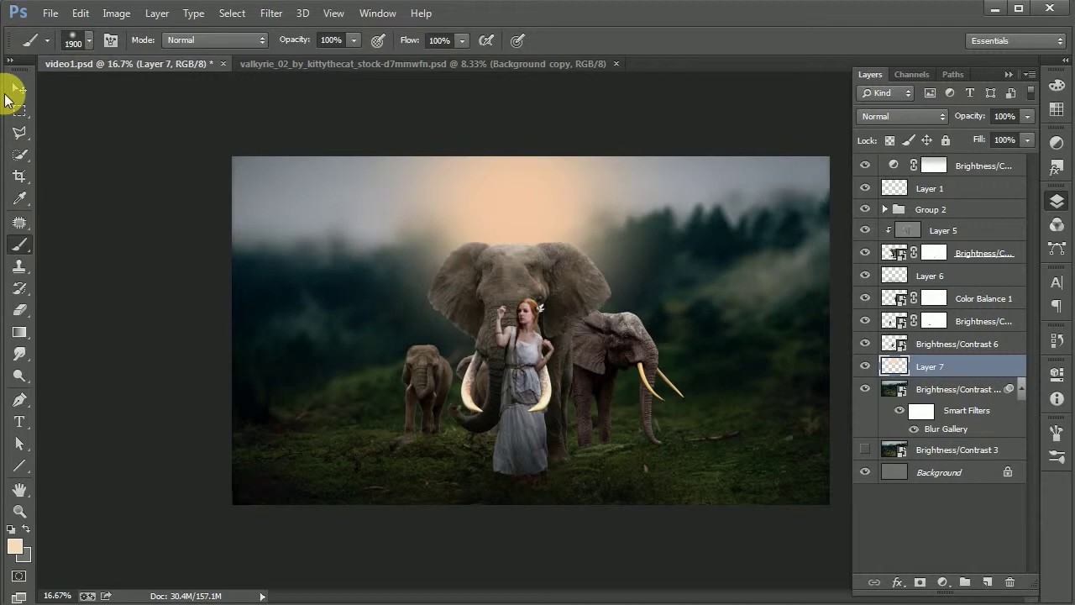
pyautogui.click(19, 88)
pyautogui.hotkey('ctrl', 't')
pyautogui.moveTo(734, 294); pyautogui.dragTo(949, 298)
pyautogui.press('Return')
pyautogui.click(902, 116)
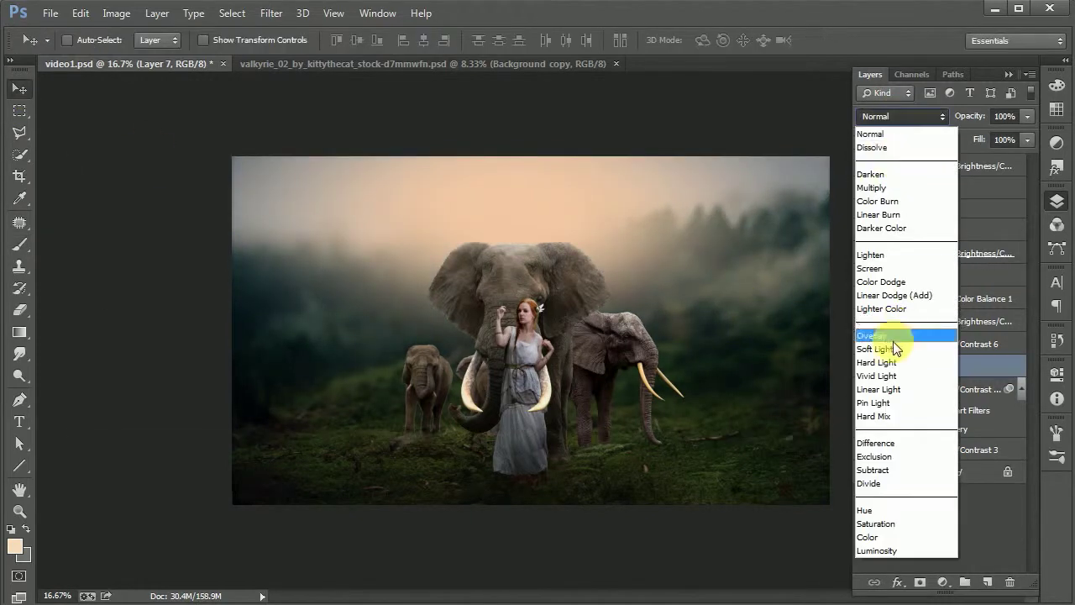
# - Set Layer 7's glow to Hard Light and lower its opacity
pyautogui.click(899, 336)
pyautogui.press('Up')
pyautogui.press('Up')
pyautogui.press('Up')
pyautogui.press('Down')
pyautogui.press('Down')
pyautogui.press('Down')
pyautogui.press('Down')
pyautogui.press('Down')
pyautogui.press('Down')
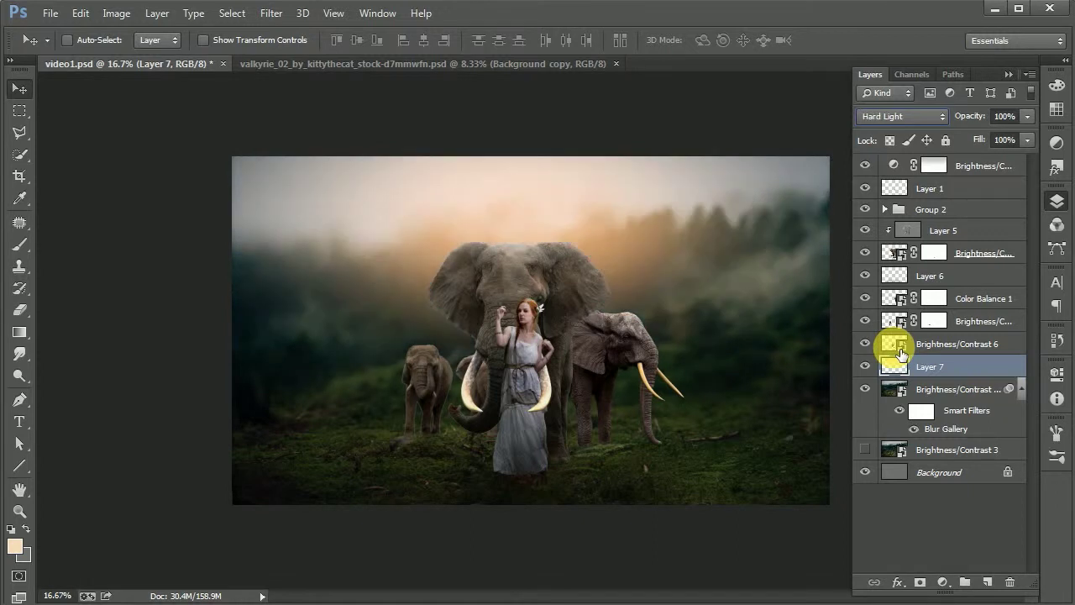
pyautogui.moveTo(971, 124); pyautogui.dragTo(958, 128)
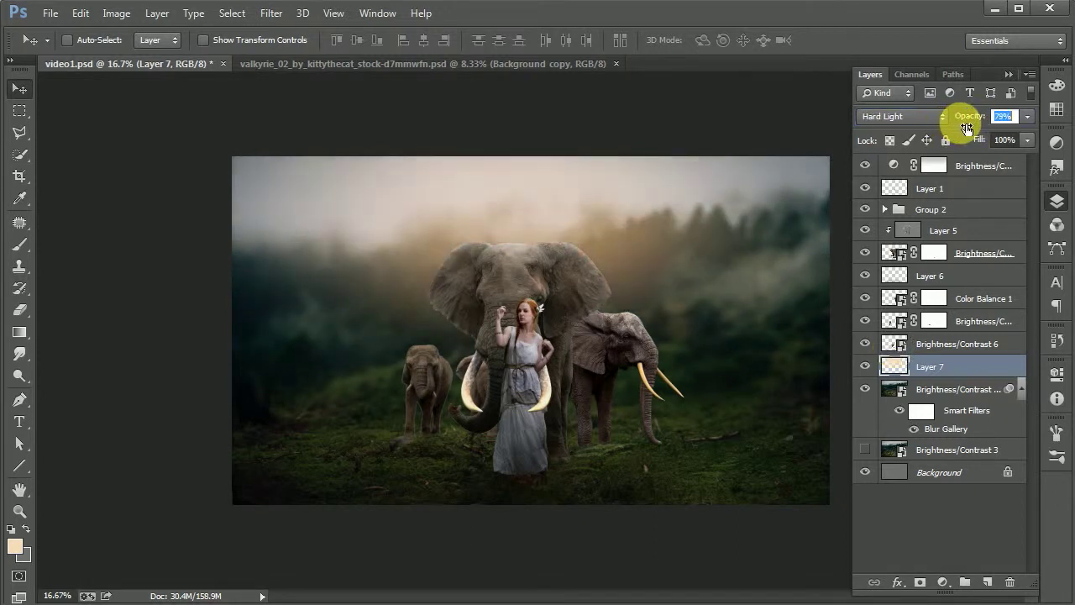
# - Add Layer 8 at the top, paint a peach glow at top centre, and set it to Soft Light
pyautogui.click(987, 582)
pyautogui.moveTo(950, 367); pyautogui.dragTo(949, 161)
pyautogui.press('b')
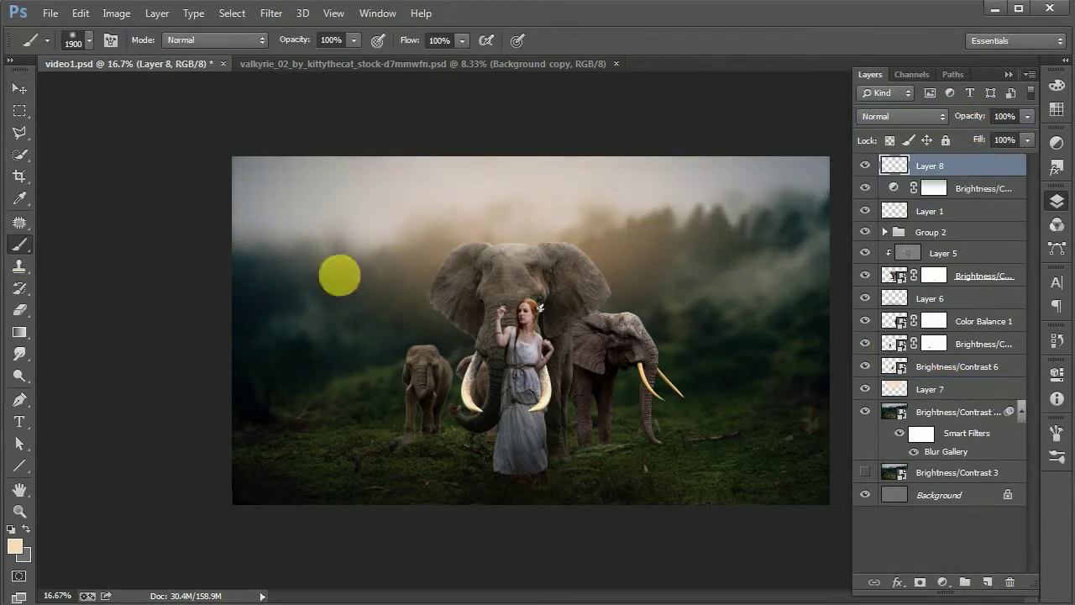
pyautogui.click(520, 188)
pyautogui.press('v')
pyautogui.click(907, 118)
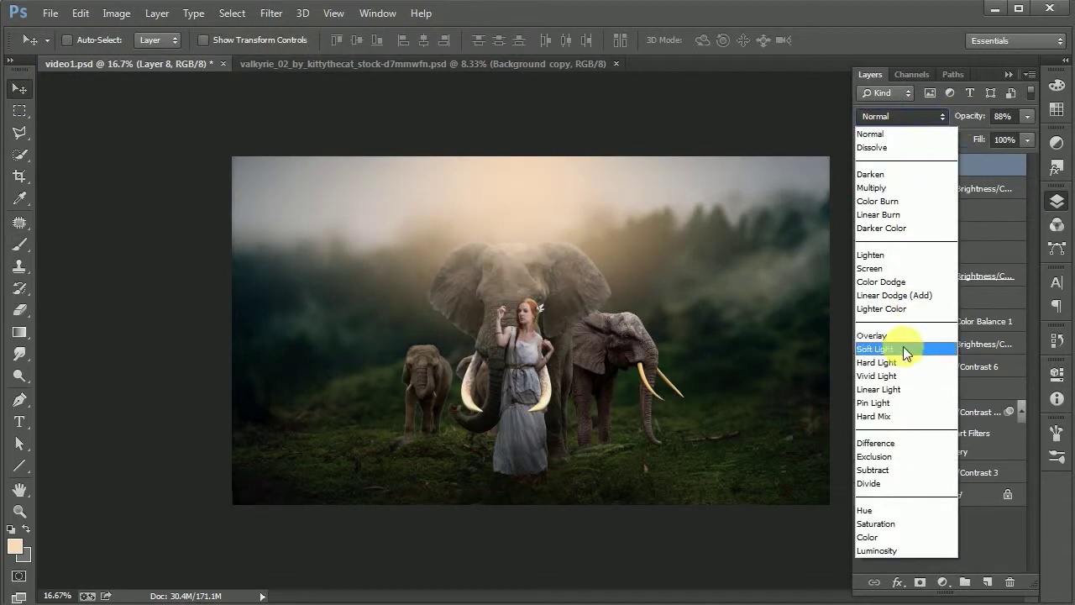
pyautogui.click(897, 347)
# - Stretch the Layer 8 glow down the image and save the composite
pyautogui.hotkey('ctrl', 't')
pyautogui.moveTo(514, 404); pyautogui.dragTo(508, 561)
pyautogui.moveTo(735, 351)
pyautogui.mouseDown()
pyautogui.moveTo(811, 364)
pyautogui.moveTo(665, 372)
pyautogui.mouseUp()
pyautogui.press('Return')
pyautogui.hotkey('ctrl', 's')
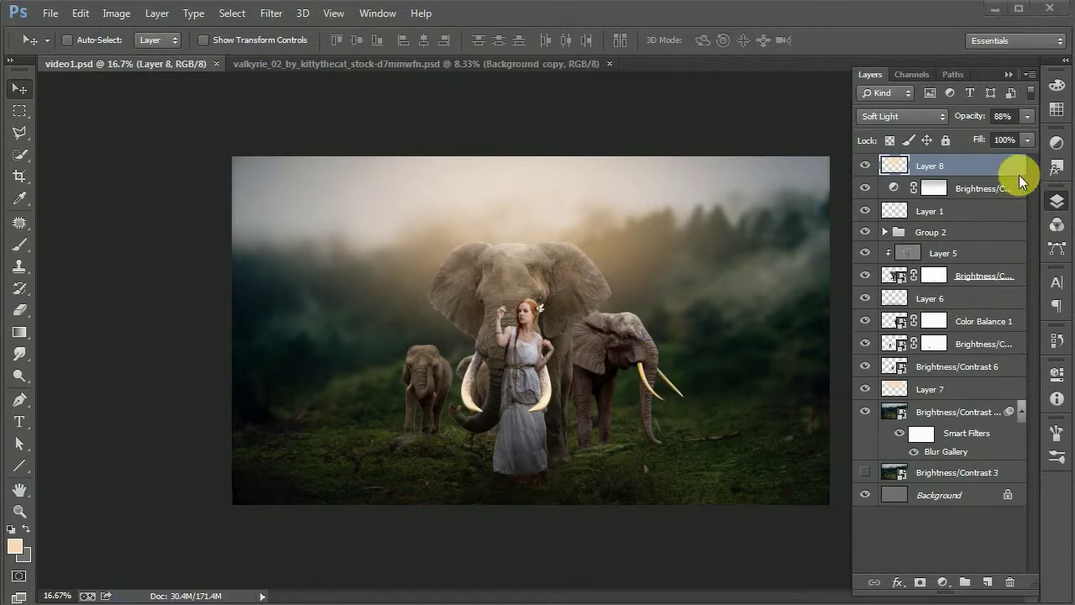
pyautogui.click(943, 582)
# - Add a Vibrance +65 adjustment and a Warming 85 Photo Filter at 30% density
pyautogui.click(966, 357)
pyautogui.click(956, 362)
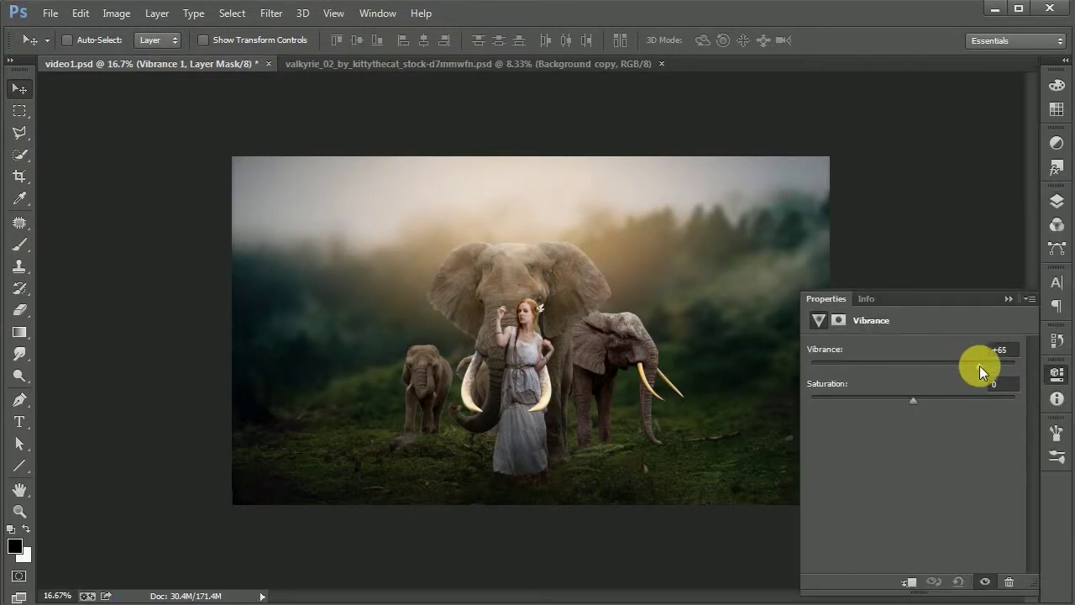
pyautogui.click(1008, 298)
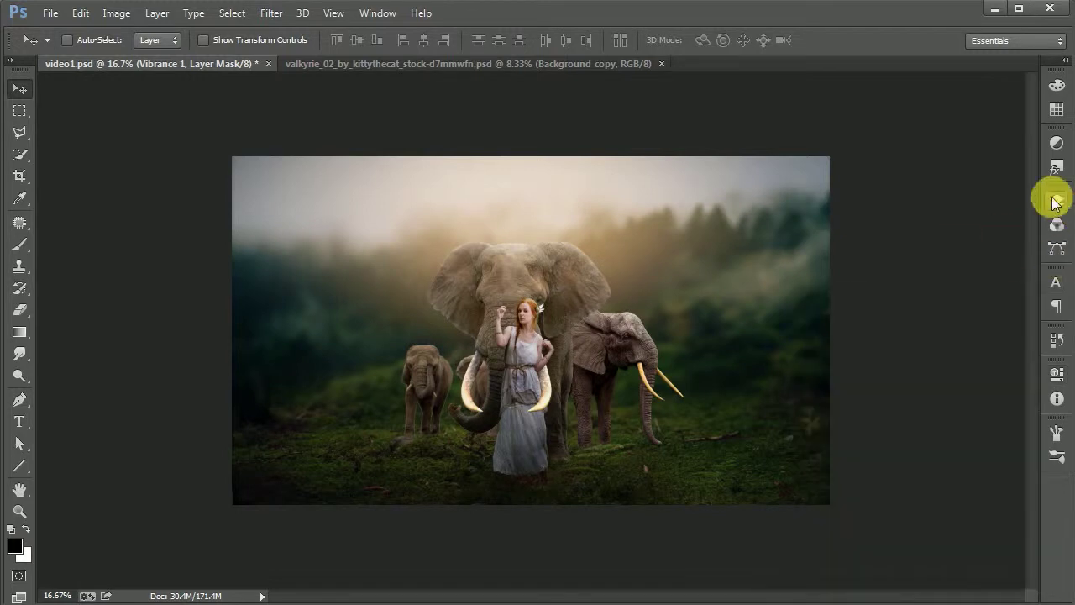
pyautogui.click(1056, 200)
pyautogui.click(942, 582)
pyautogui.click(940, 429)
pyautogui.moveTo(903, 420); pyautogui.dragTo(872, 427)
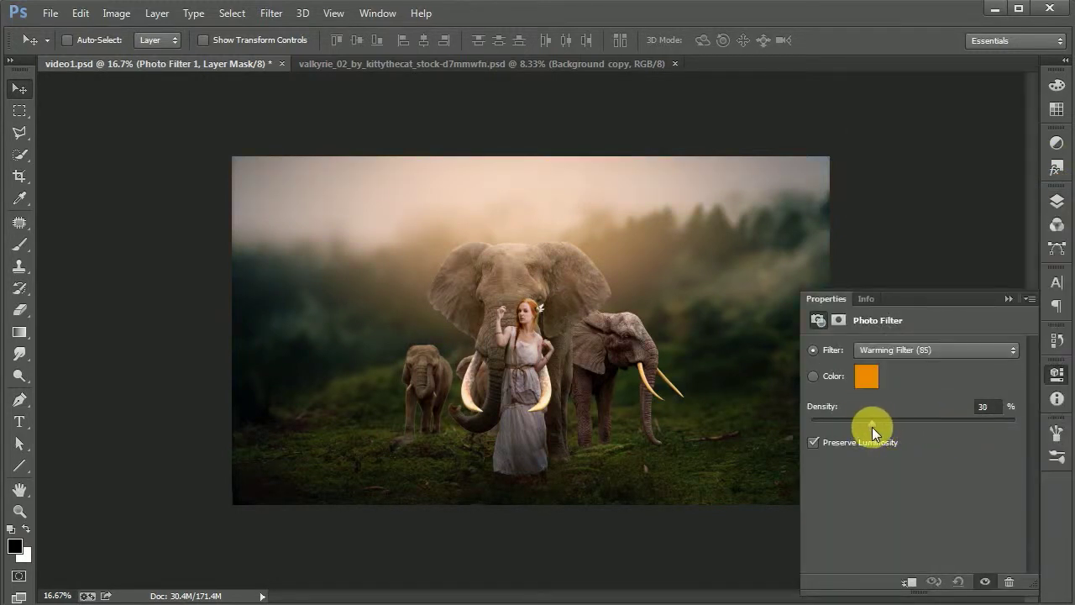
pyautogui.click(1057, 200)
pyautogui.click(948, 583)
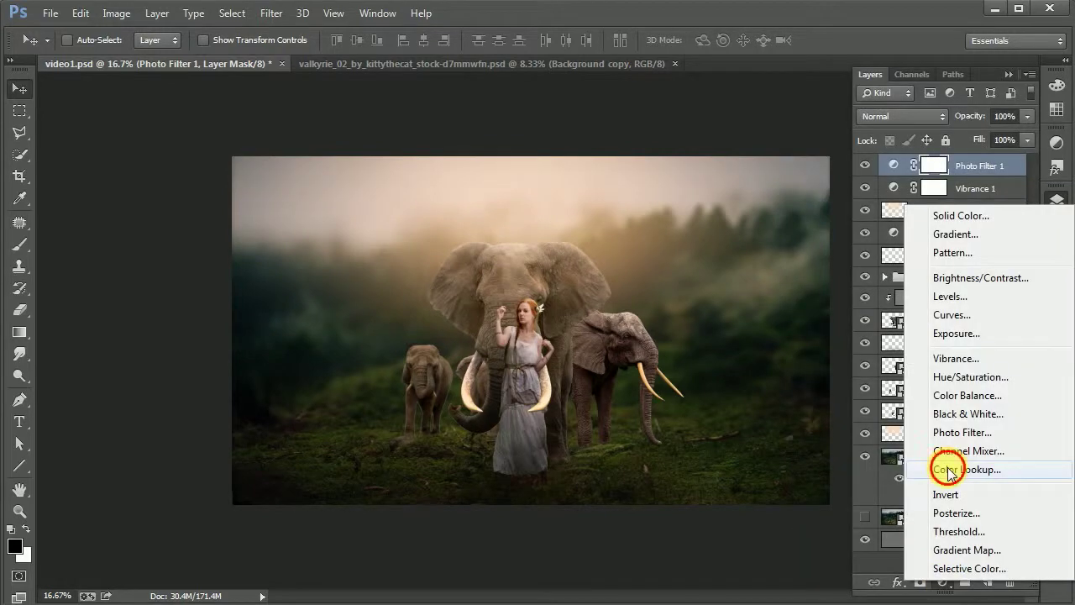
# - Add a Kodak 5218 Kodak 2395 Color Lookup at 32% opacity and save
pyautogui.click(924, 400)
pyautogui.click(947, 349)
pyautogui.click(912, 220)
pyautogui.press('Down')
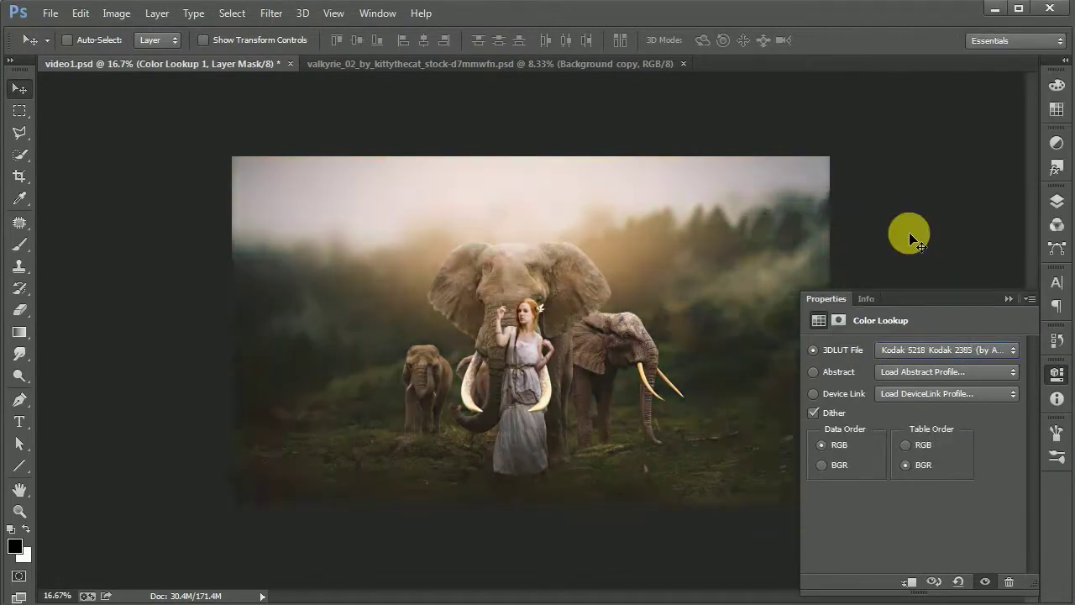
pyautogui.click(1057, 200)
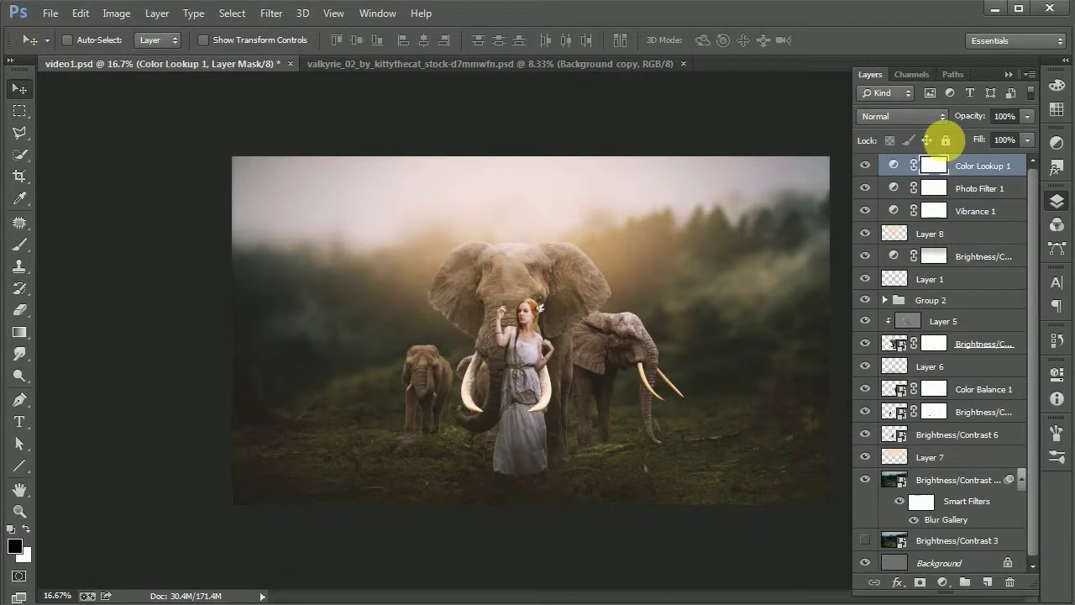
pyautogui.moveTo(966, 116); pyautogui.dragTo(915, 118)
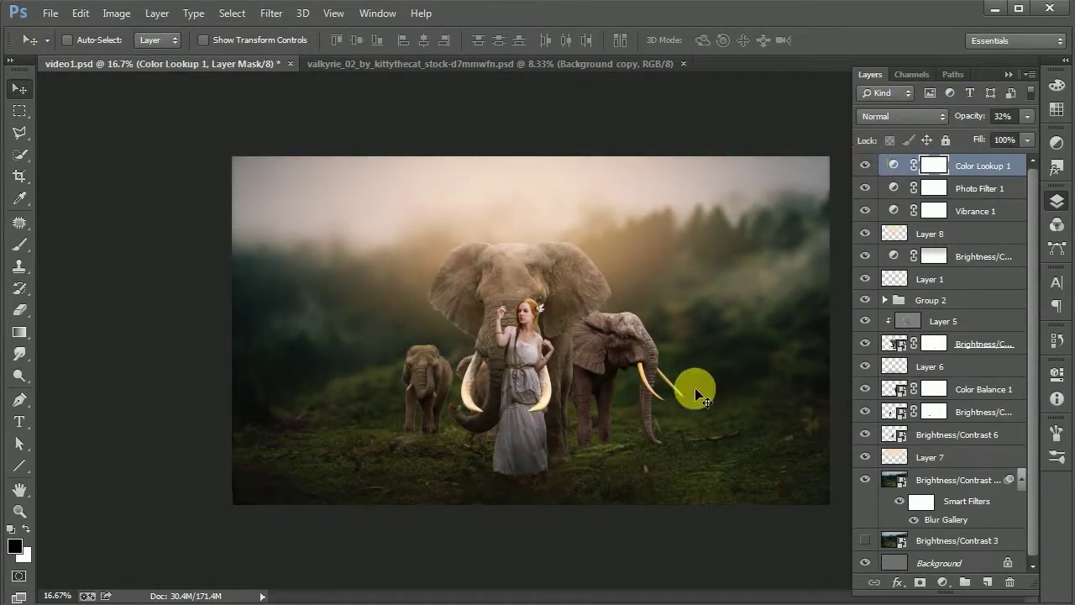
pyautogui.press('Tab')
pyautogui.hotkey('ctrl', '+')
pyautogui.hotkey('ctrl', 's')
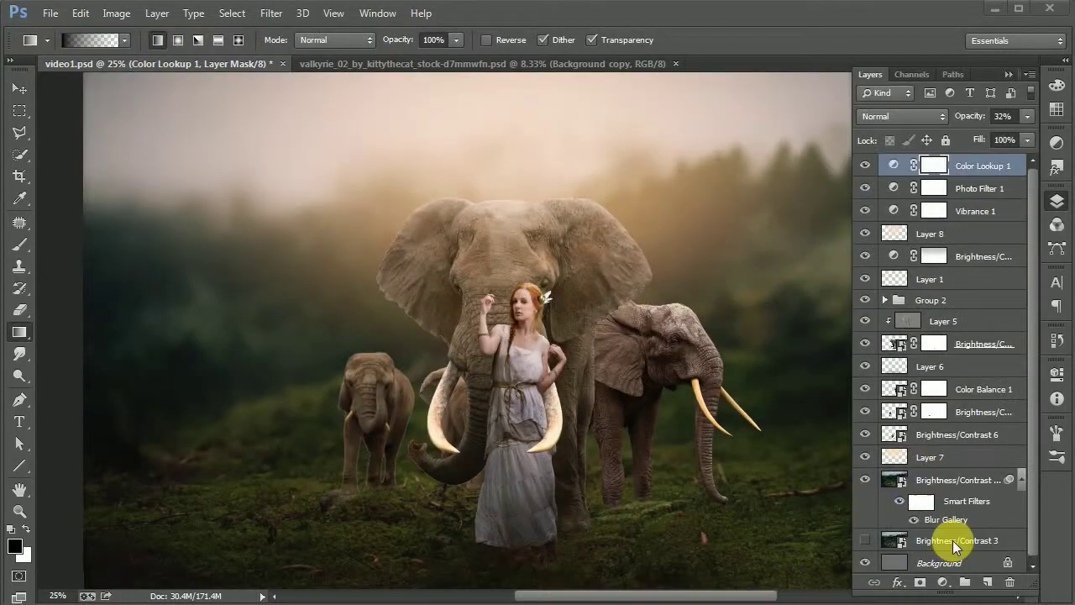
pyautogui.click(947, 584)
# - Add a black Solid Color fill at about 40% opacity with a gradient mask revealing the scene
pyautogui.click(980, 218)
pyautogui.press('Return')
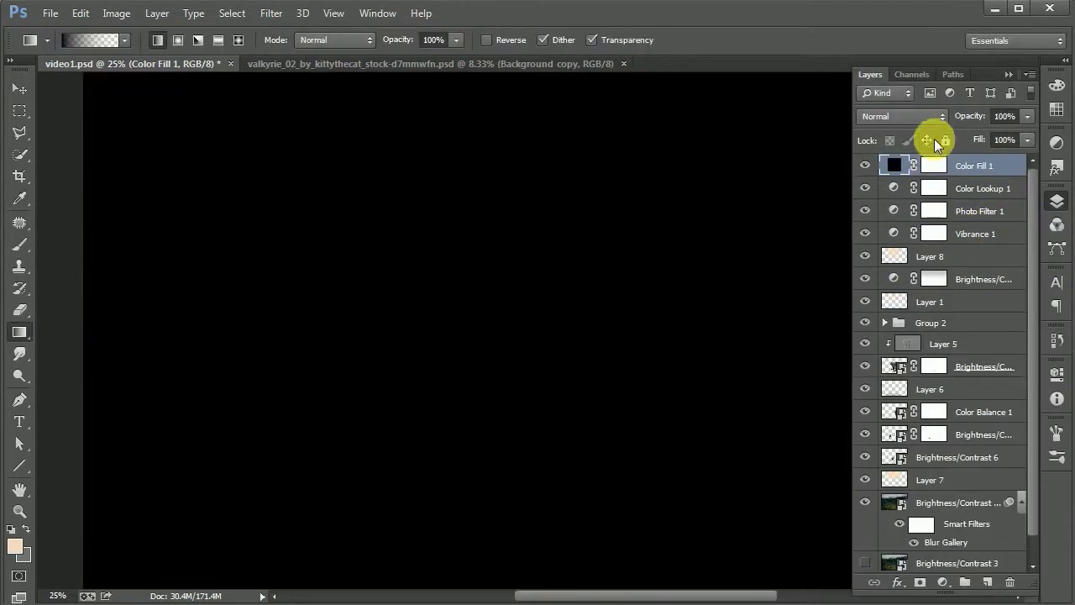
pyautogui.moveTo(983, 123); pyautogui.dragTo(924, 113)
pyautogui.click(934, 165)
pyautogui.moveTo(526, 167); pyautogui.dragTo(557, 209)
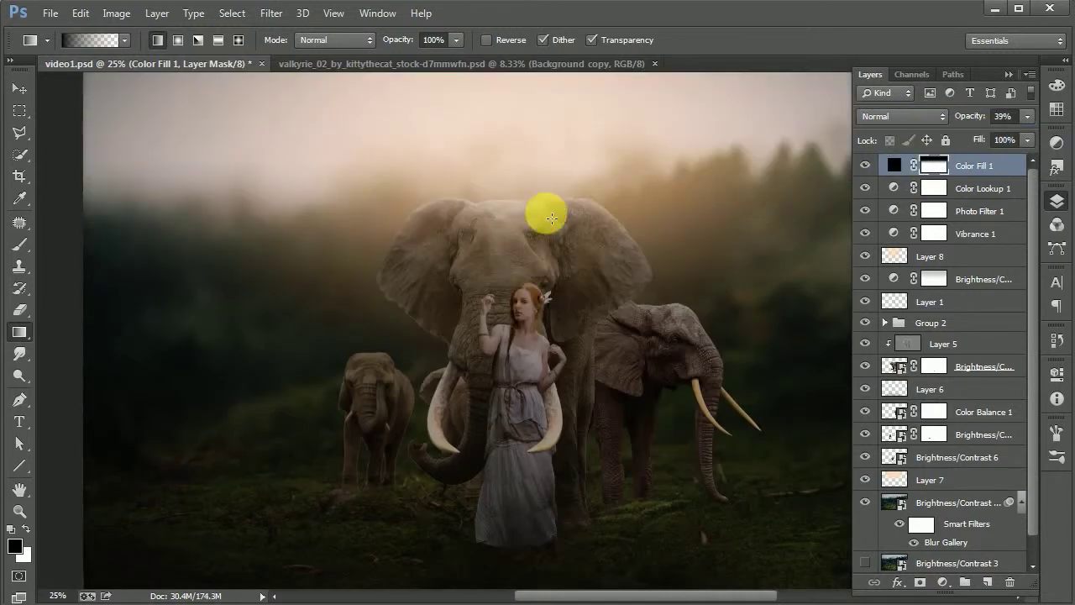
pyautogui.moveTo(558, 277); pyautogui.dragTo(596, 443)
pyautogui.moveTo(546, 257); pyautogui.dragTo(548, 437)
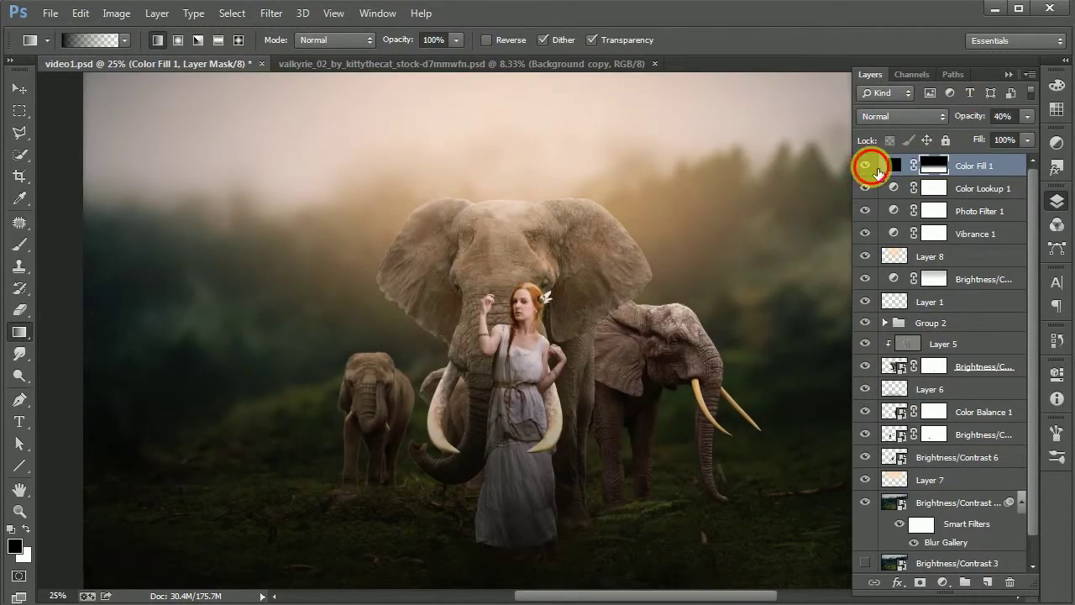
pyautogui.press('F7')
pyautogui.press('v')
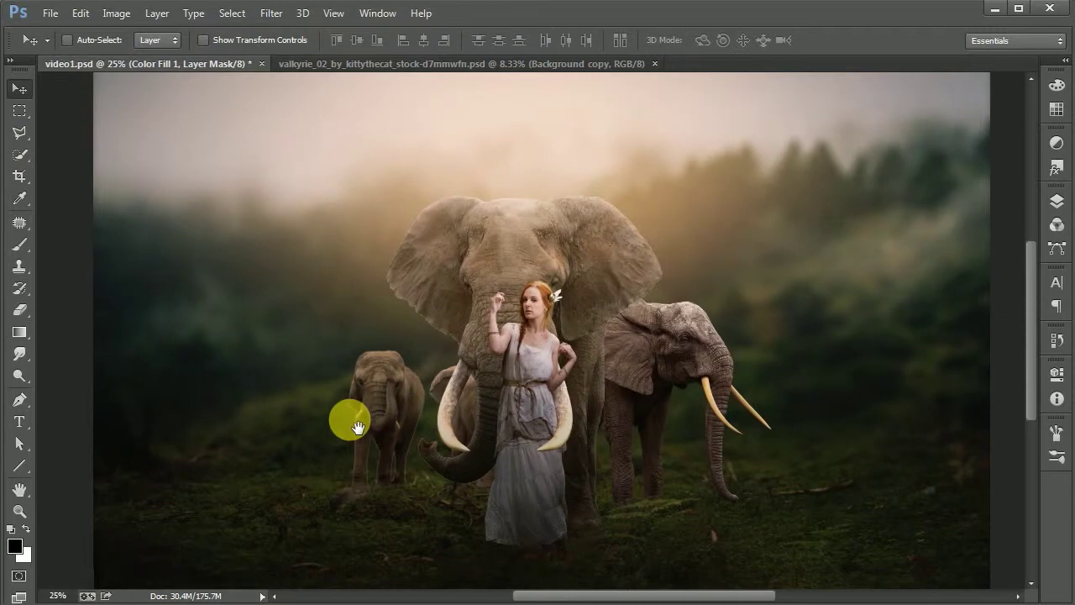
pyautogui.hotkey('ctrl', 's')
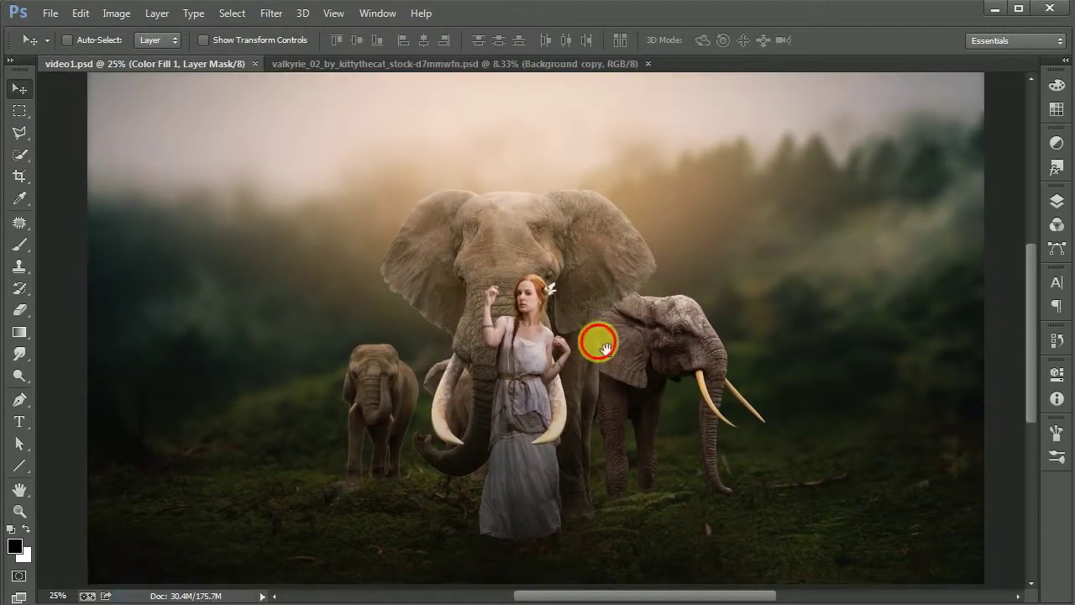
# - Paint a peach glow on a new layer, scale it to about 332% and move it up
pyautogui.click(1057, 206)
pyautogui.hotkey('ctrl', 'shift', 'alt', 'n')
pyautogui.press('b')
pyautogui.press('[')
pyautogui.press('[')
pyautogui.press('[')
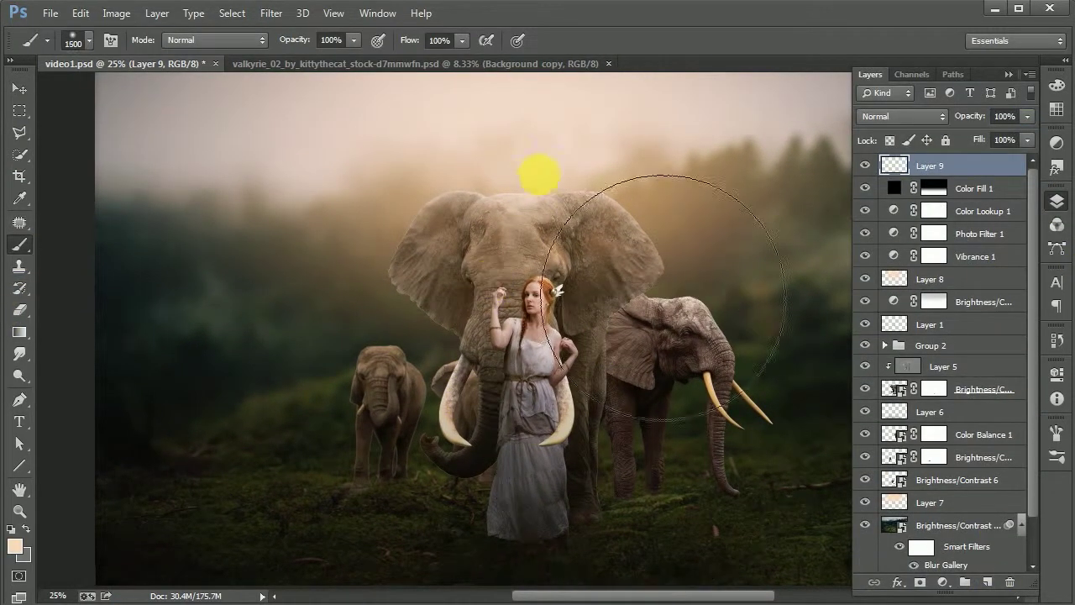
pyautogui.press('v')
pyautogui.hotkey('ctrl', 't')
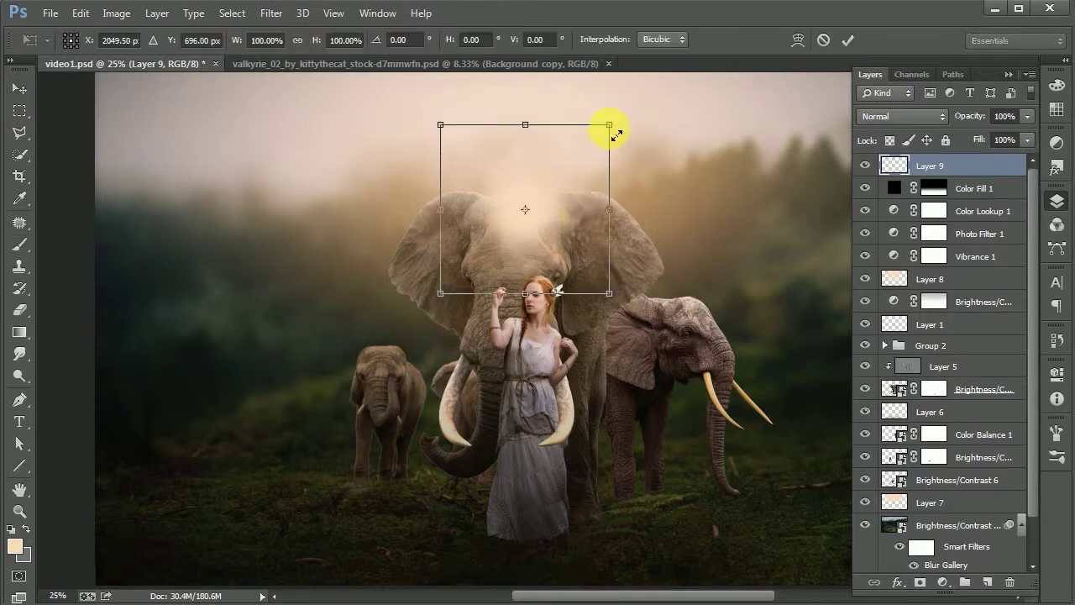
pyautogui.moveTo(612, 124); pyautogui.dragTo(806, 129)
pyautogui.moveTo(525, 411); pyautogui.dragTo(552, 283)
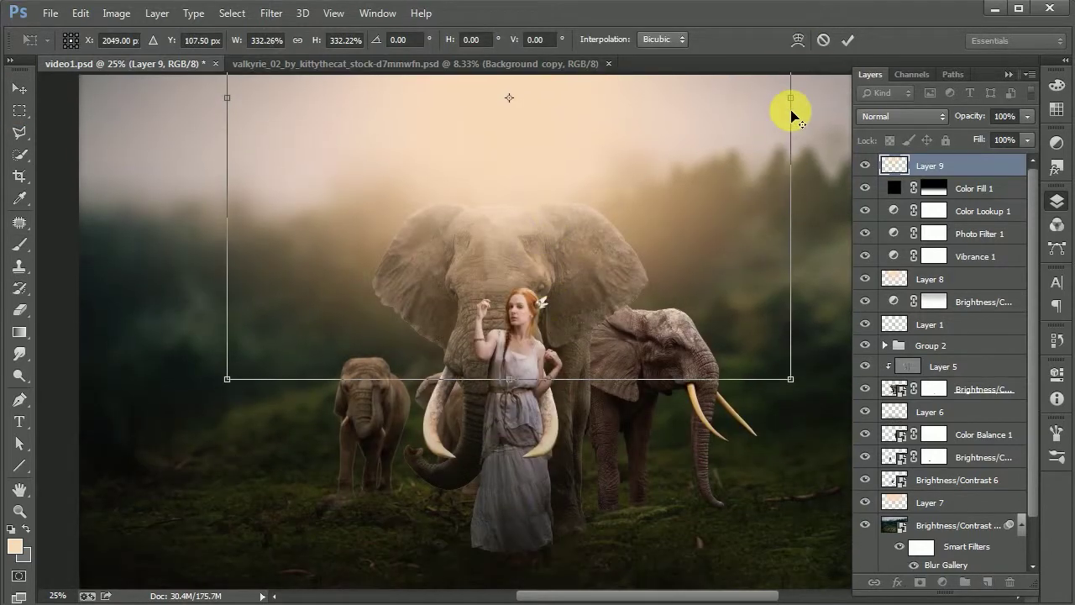
pyautogui.press('Return')
# - Set the glow layer's blend mode to Soft Light and save the document
pyautogui.hotkey('ctrl', '-')
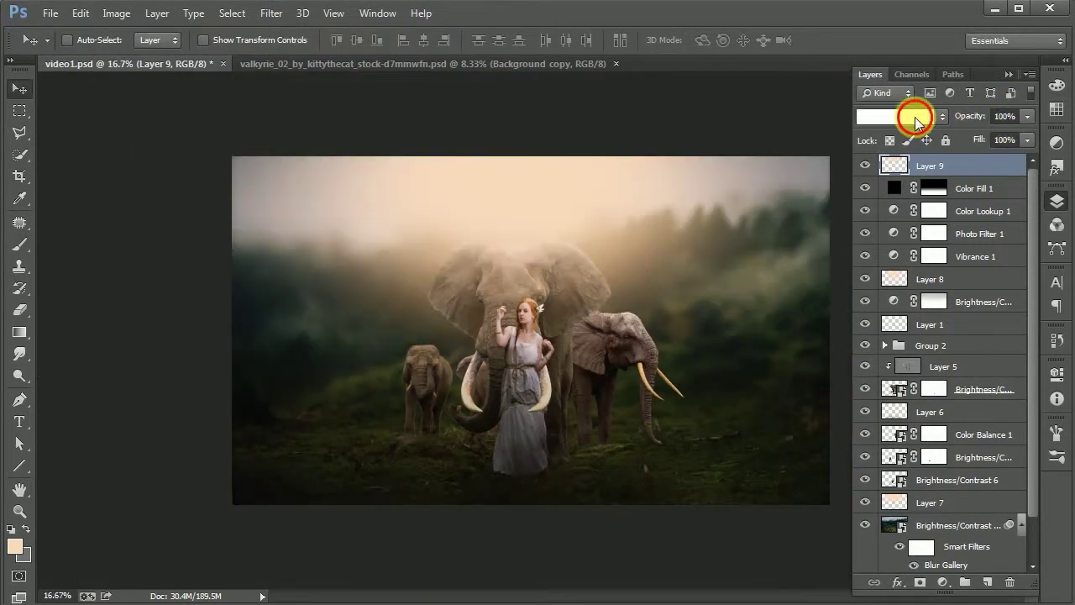
pyautogui.moveTo(915, 123); pyautogui.dragTo(909, 349)
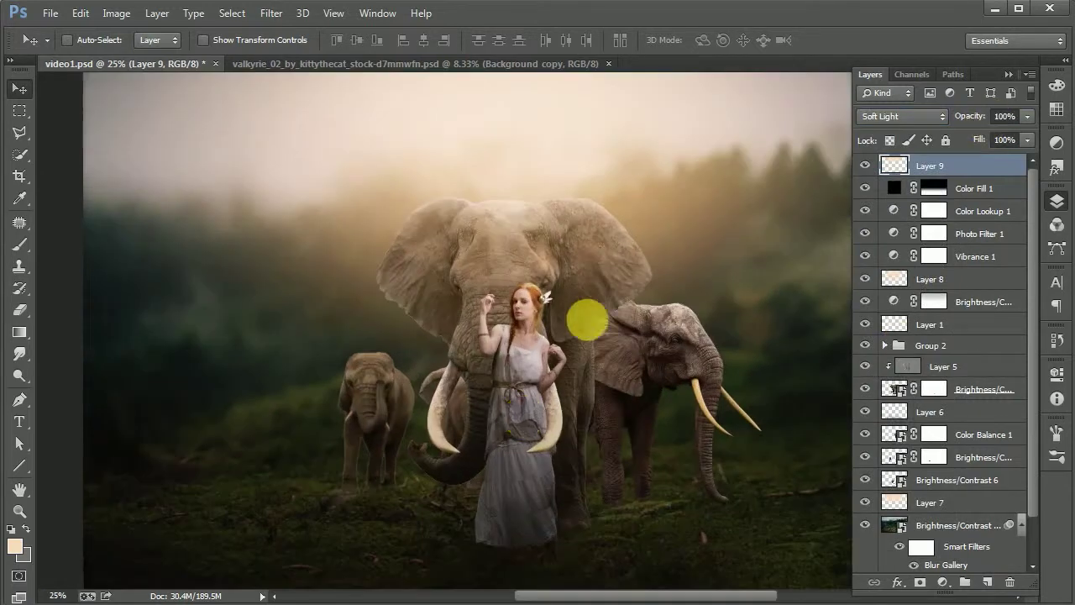
pyautogui.click(1008, 74)
pyautogui.hotkey('ctrl', 's')
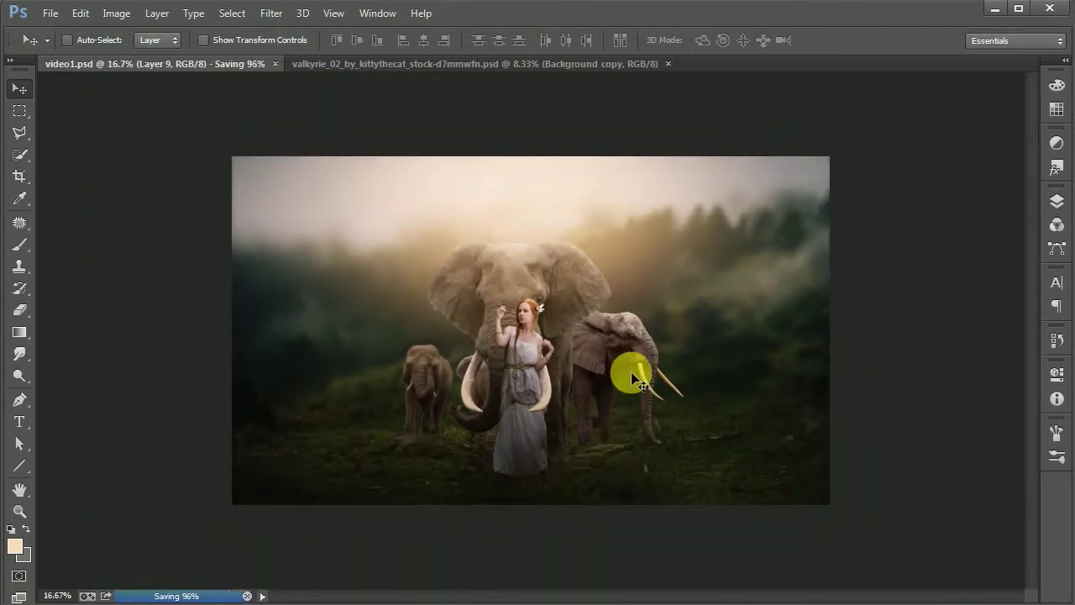
pyautogui.press('F7')
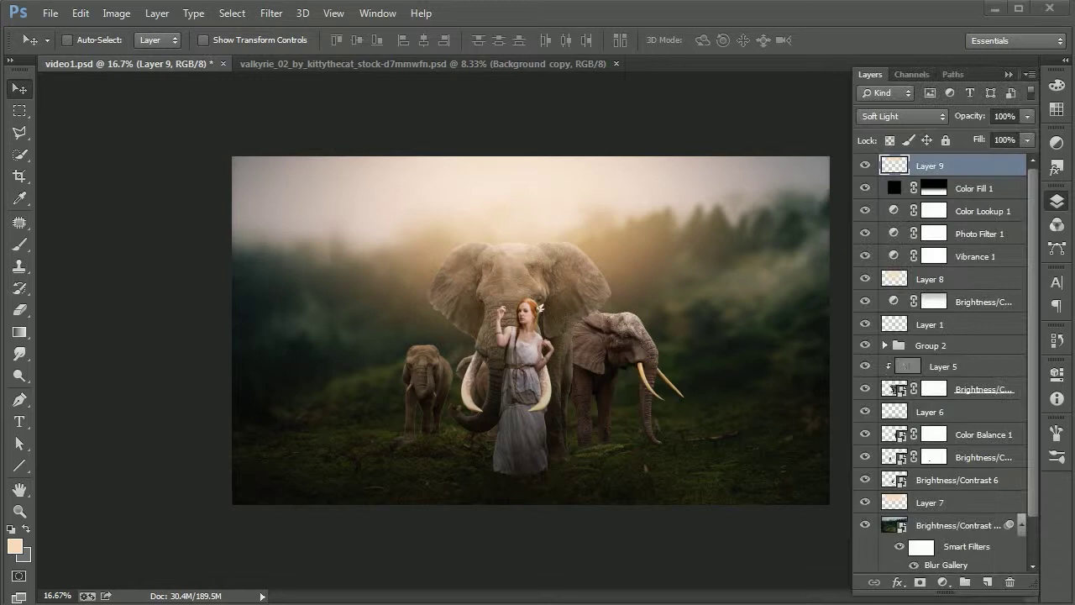
# - Add a violet-to-orange Gradient Fill layer over the scene
pyautogui.click(941, 582)
pyautogui.click(885, 265)
pyautogui.click(689, 288)
pyautogui.click(781, 210)
pyautogui.click(945, 193)
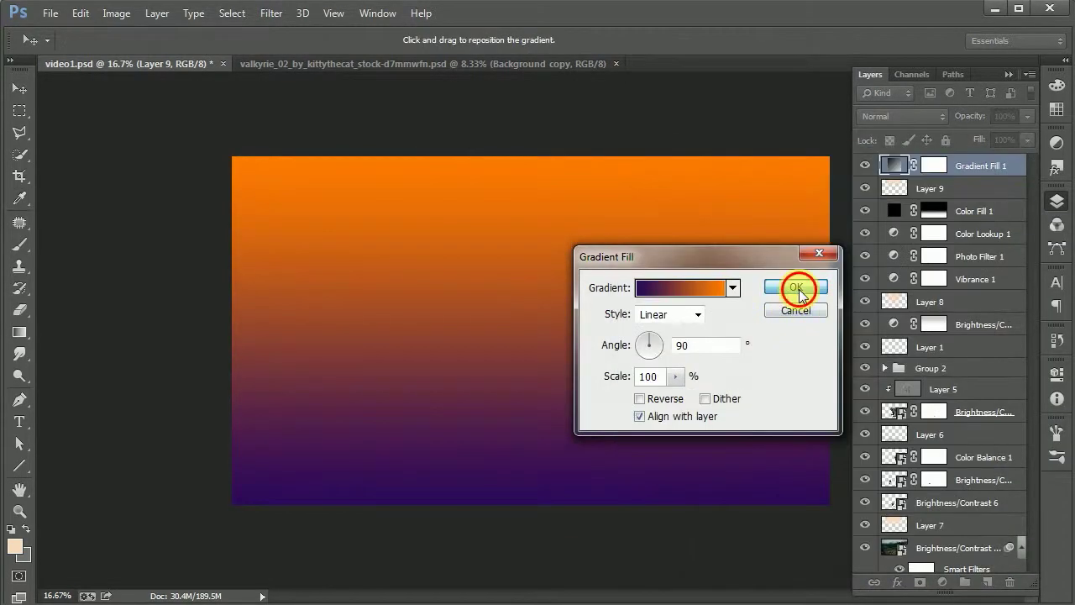
pyautogui.click(793, 285)
pyautogui.click(902, 116)
pyautogui.click(893, 349)
# - Cycle the gradient's blend modes to Screen and set its opacity to 40%
pyautogui.press('Up')
pyautogui.press('Up')
pyautogui.press('Up')
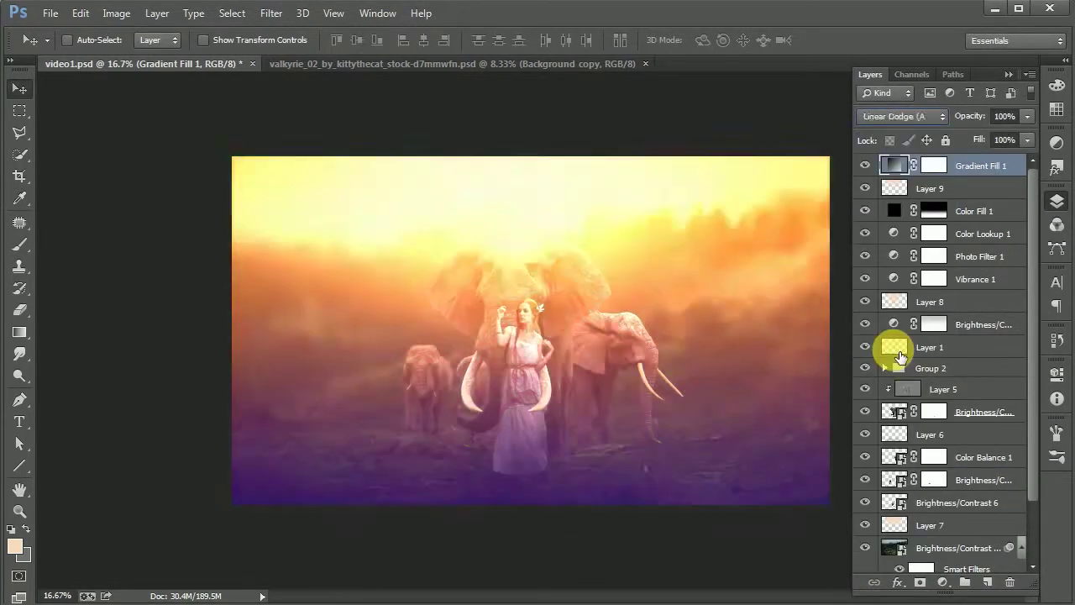
pyautogui.press('Up')
pyautogui.press('Up')
pyautogui.press('Down')
pyautogui.press('Up')
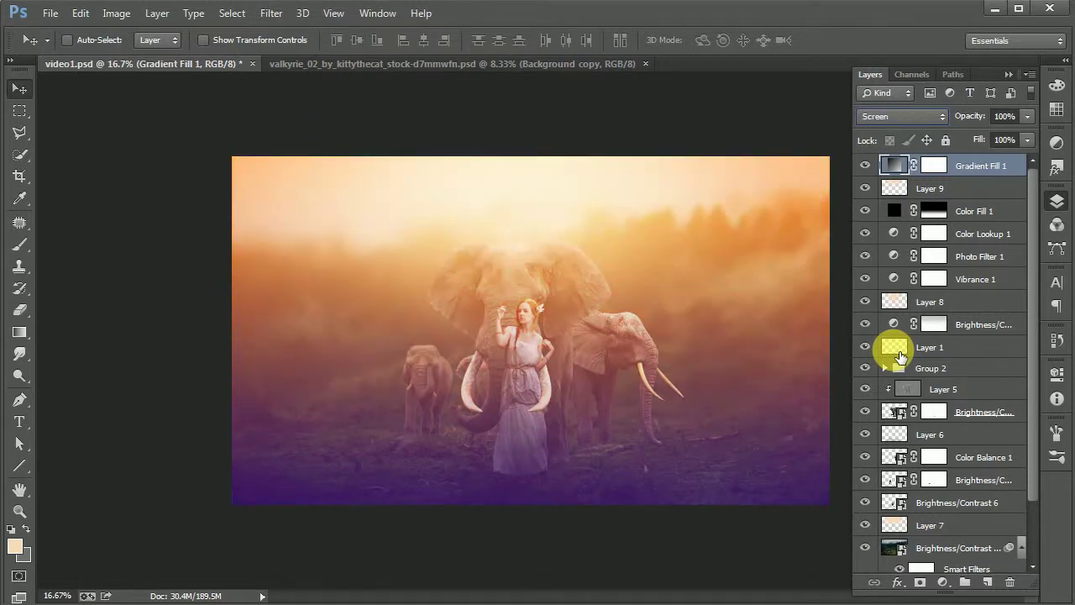
pyautogui.write('50')
pyautogui.press('Return')
pyautogui.write('40')
pyautogui.press('Return')
# - Add a Brightness/Contrast -7/7 adjustment, save, and stamp all visible layers into a new layer
pyautogui.click(942, 583)
pyautogui.click(950, 280)
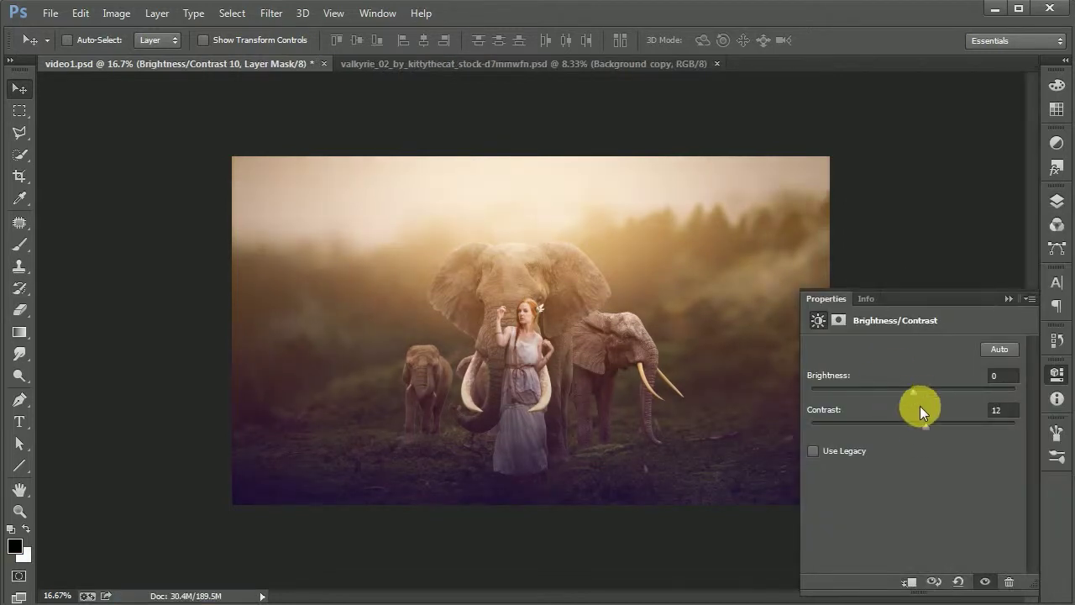
pyautogui.moveTo(913, 391)
pyautogui.mouseDown()
pyautogui.moveTo(929, 388)
pyautogui.moveTo(910, 389)
pyautogui.mouseUp()
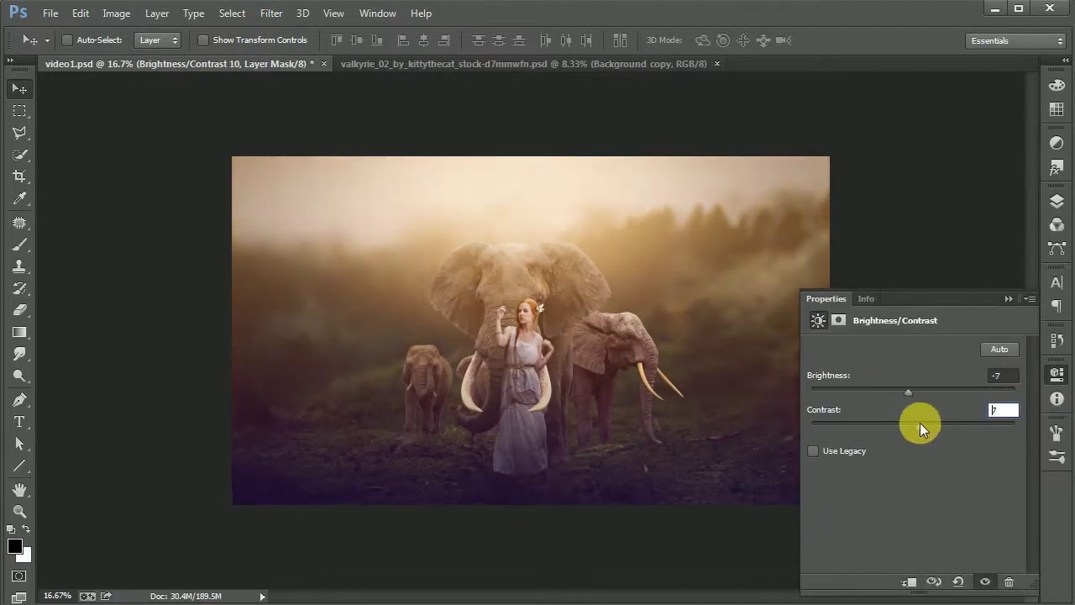
pyautogui.press('Return')
pyautogui.hotkey('ctrl', 's')
pyautogui.click(1057, 201)
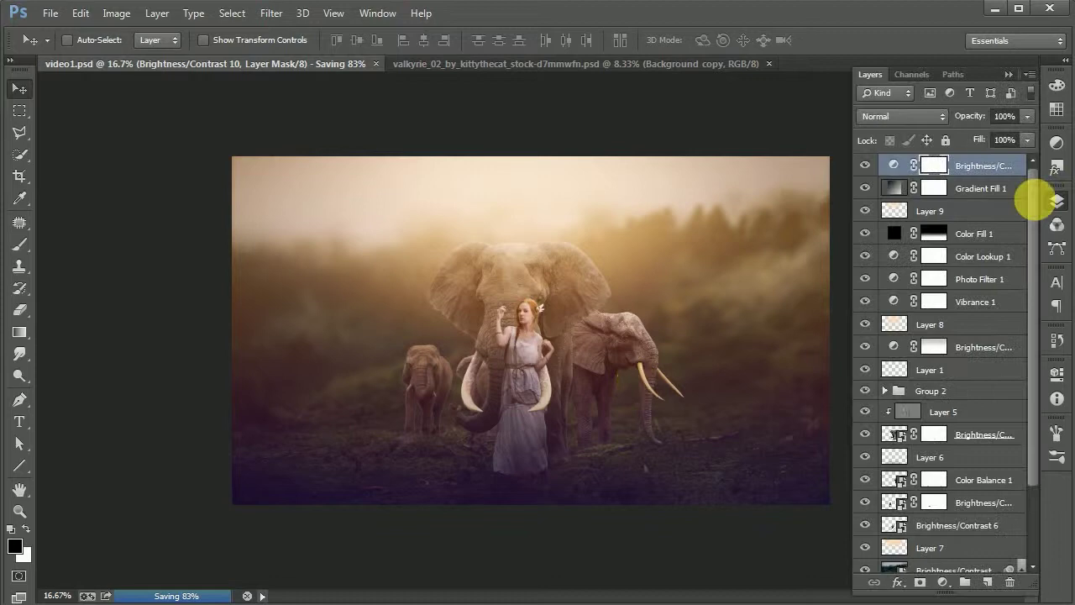
pyautogui.hotkey('ctrl', 'shift', 'alt', 'e')
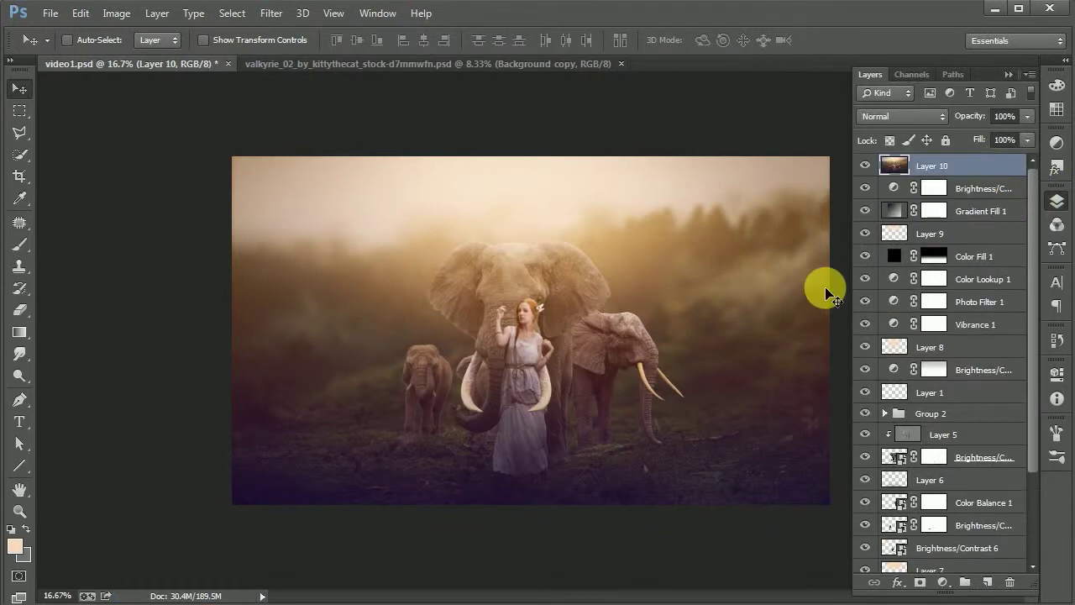
# - Launch Color Efex Pro 4 on the merged layer and browse to the Cross Processing filter
pyautogui.hotkey('ctrl', '+')
pyautogui.click(1009, 74)
pyautogui.click(270, 13)
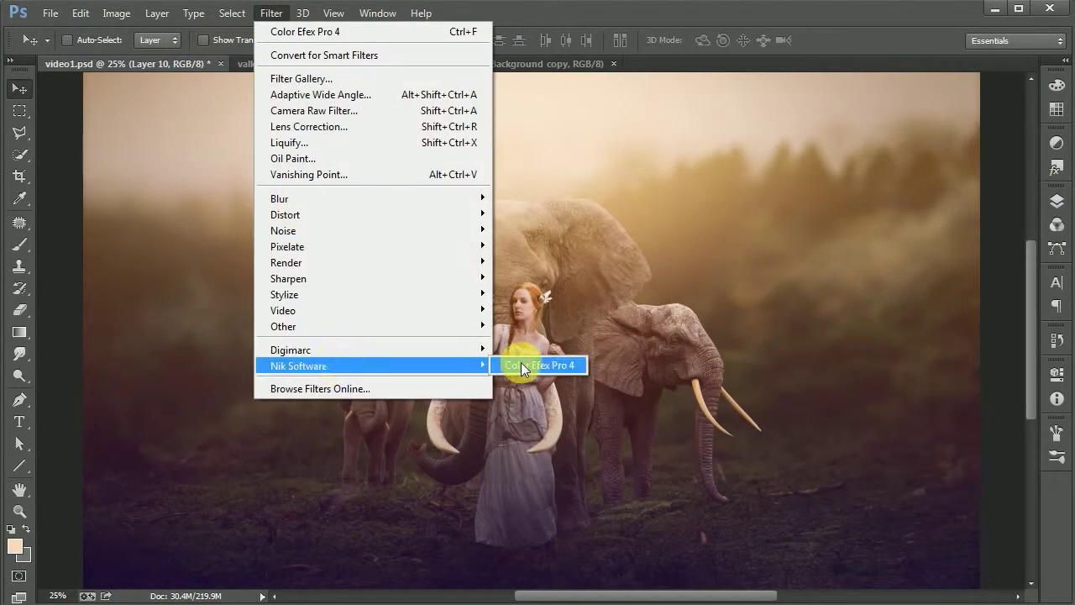
pyautogui.click(521, 362)
pyautogui.scroll(-10, 261, 242)
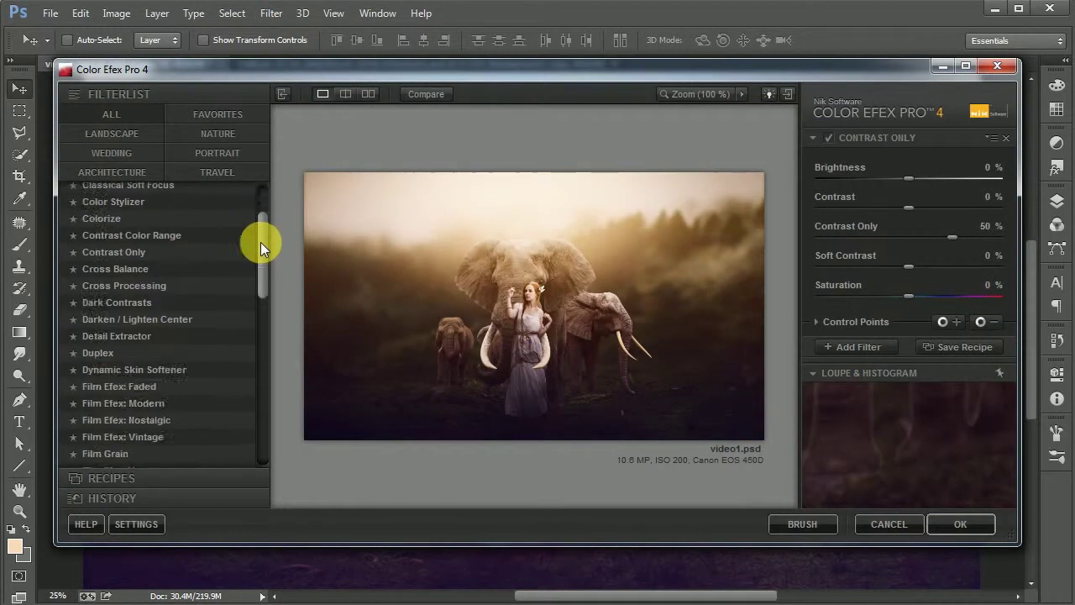
pyautogui.scroll(15, 233, 403)
pyautogui.click(178, 192)
pyautogui.press('Down')
pyautogui.press('Down')
pyautogui.press('Down')
pyautogui.press('Down')
pyautogui.press('Down')
pyautogui.press('Down')
pyautogui.press('Down')
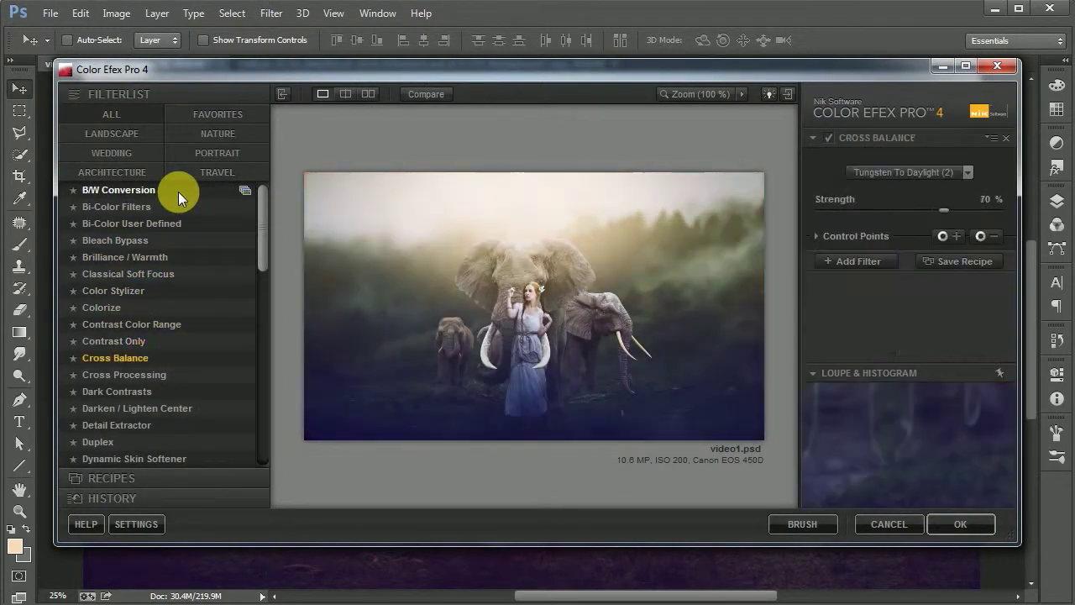
pyautogui.press('Down')
# - Try Cross Processing methods L07 and C04, then apply the filter
pyautogui.click(975, 174)
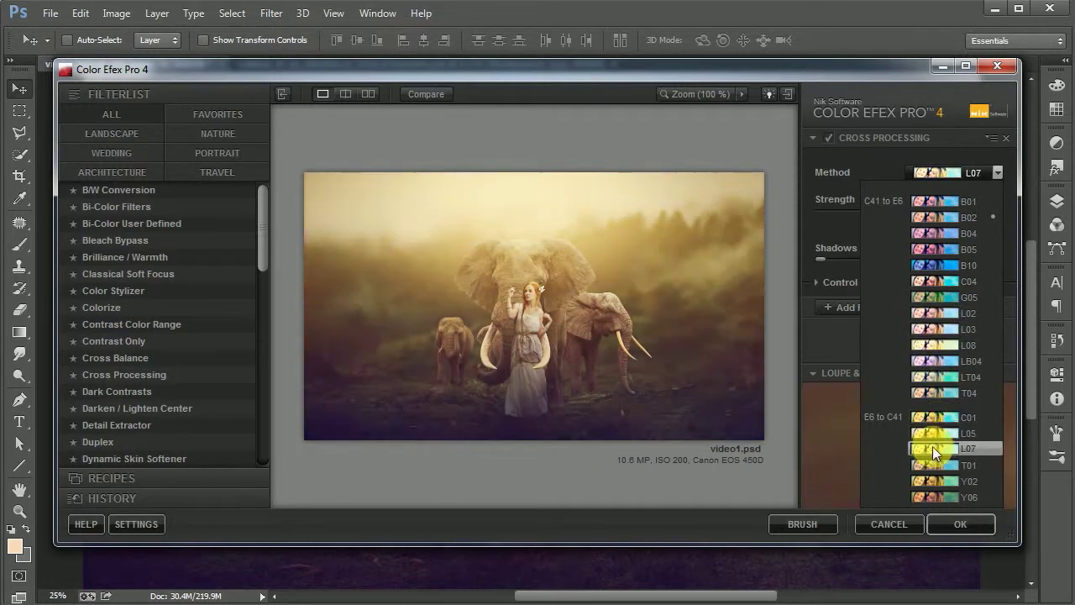
pyautogui.click(933, 448)
pyautogui.click(962, 173)
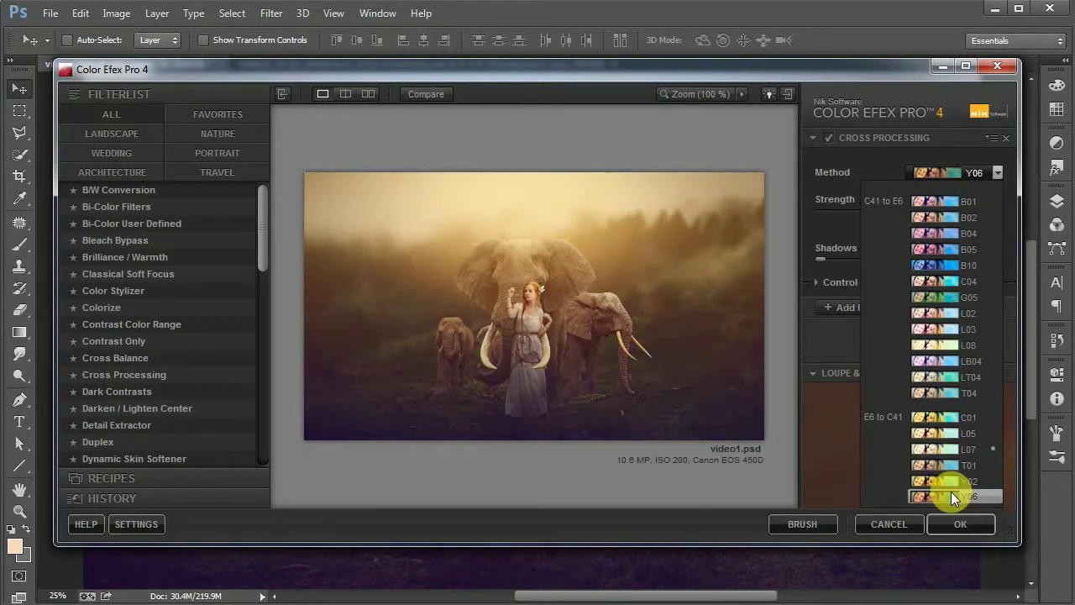
pyautogui.click(939, 279)
pyautogui.click(962, 173)
pyautogui.click(952, 233)
pyautogui.click(960, 523)
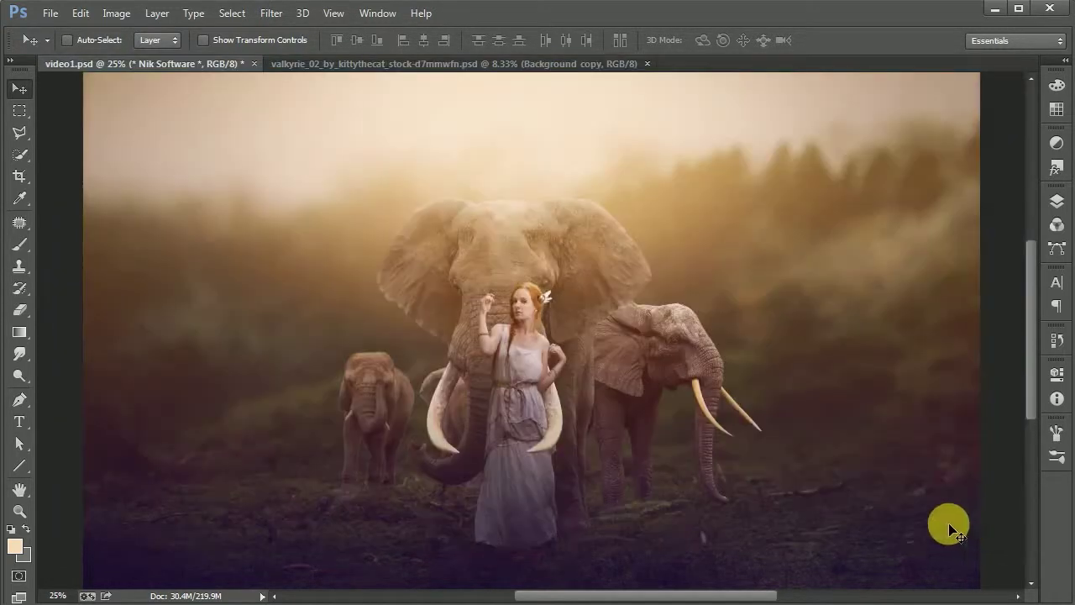
# - Reopen Color Efex Pro 4 and apply Cross Processing method B02 at 38% strength
pyautogui.hotkey('ctrl', '-')
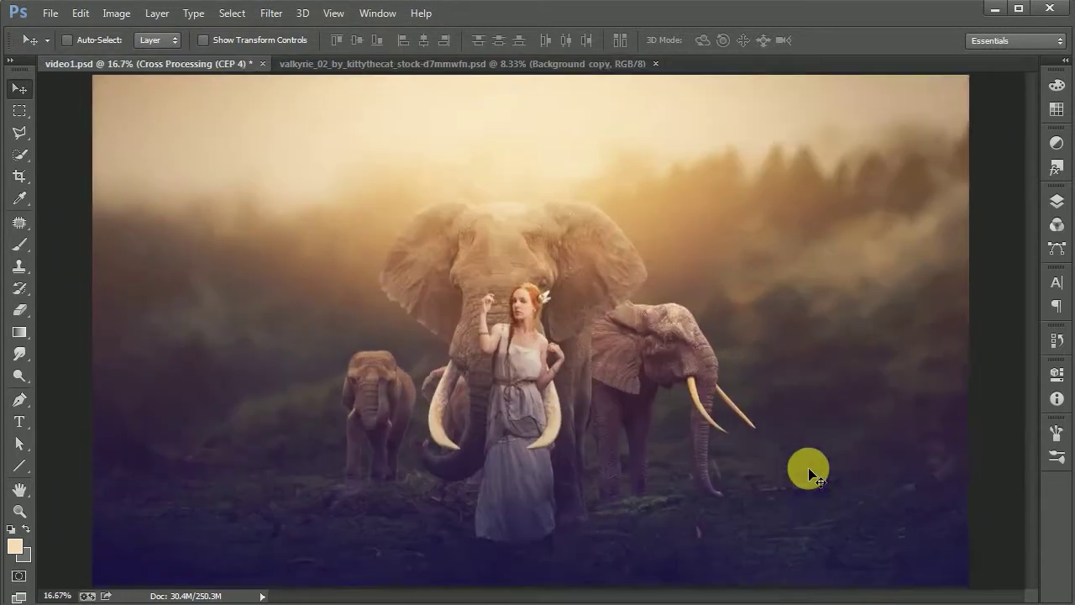
pyautogui.hotkey('ctrl', '+')
pyautogui.click(270, 13)
pyautogui.click(567, 370)
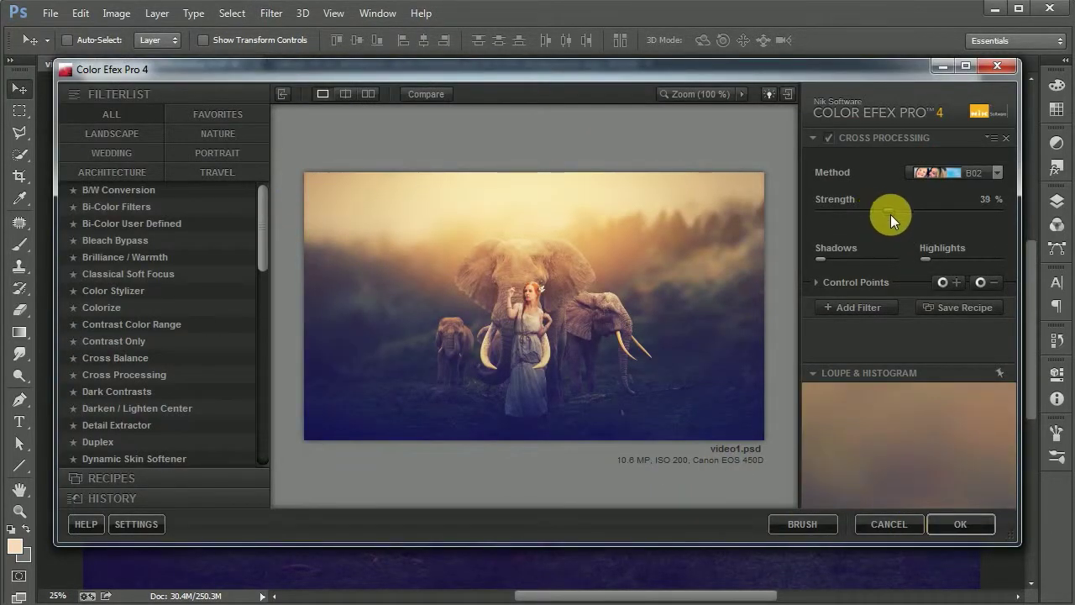
pyautogui.click(960, 524)
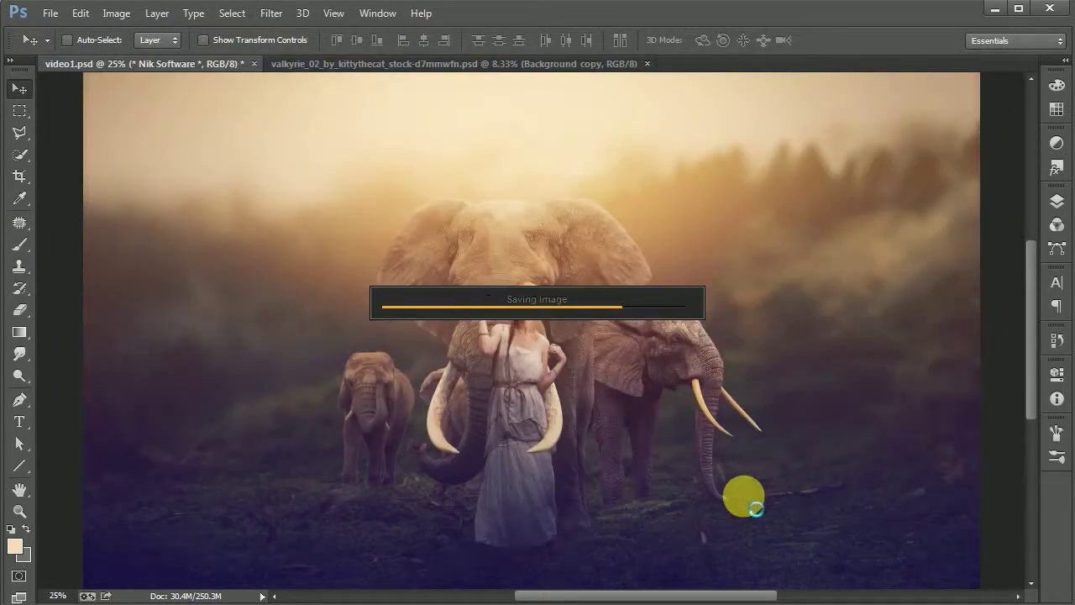
# - Paint on the Cross Processing layer's mask with the Brush
pyautogui.click(1057, 201)
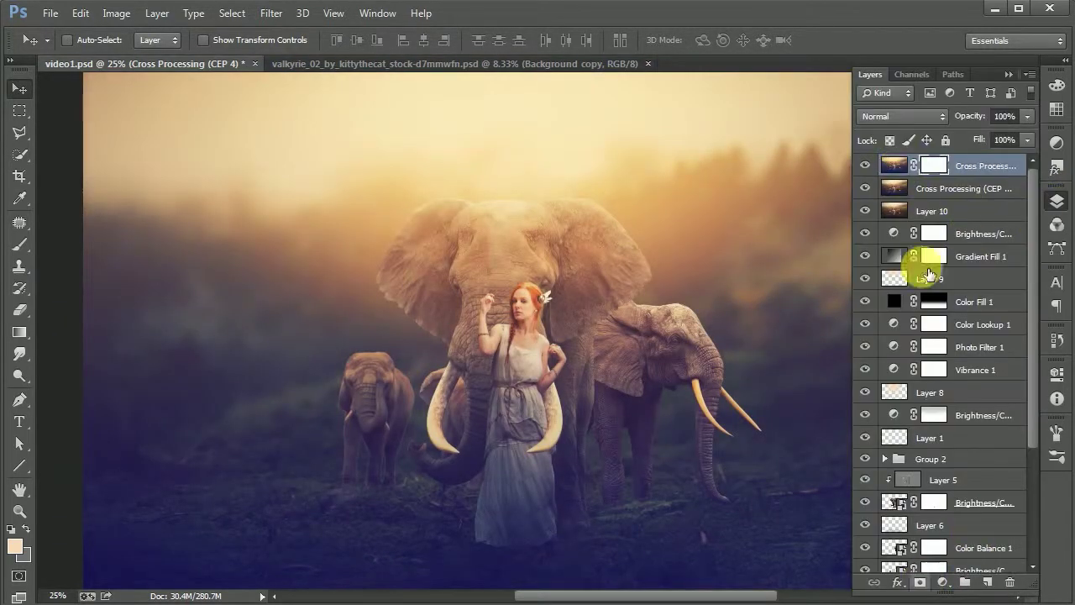
pyautogui.click(20, 243)
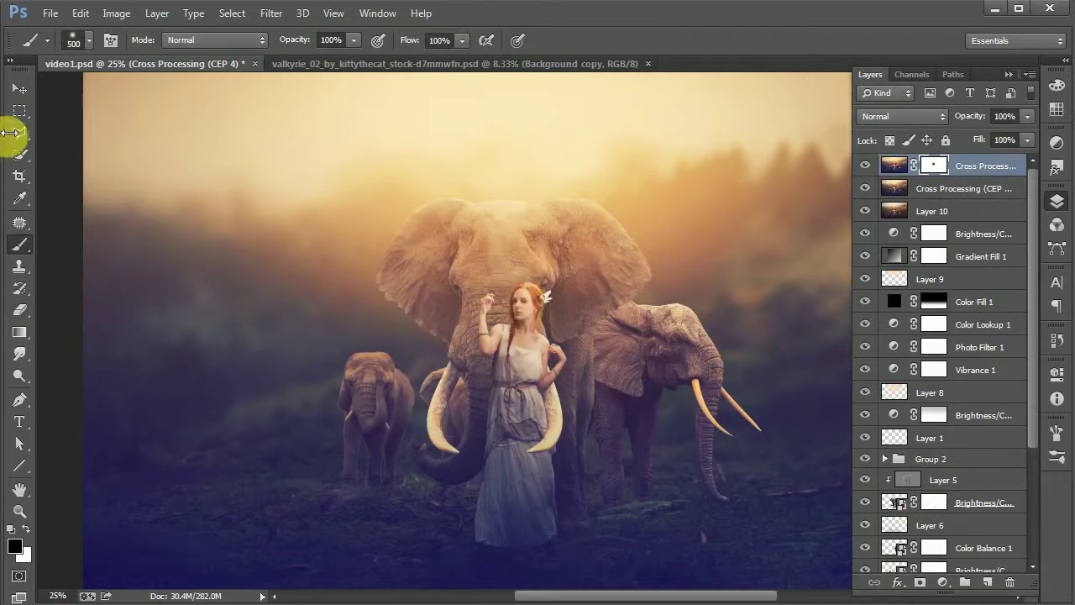
pyautogui.press('v')
# - Add a Brightness/Contrast adjustment with Brightness -102 and invert its mask
pyautogui.click(942, 581)
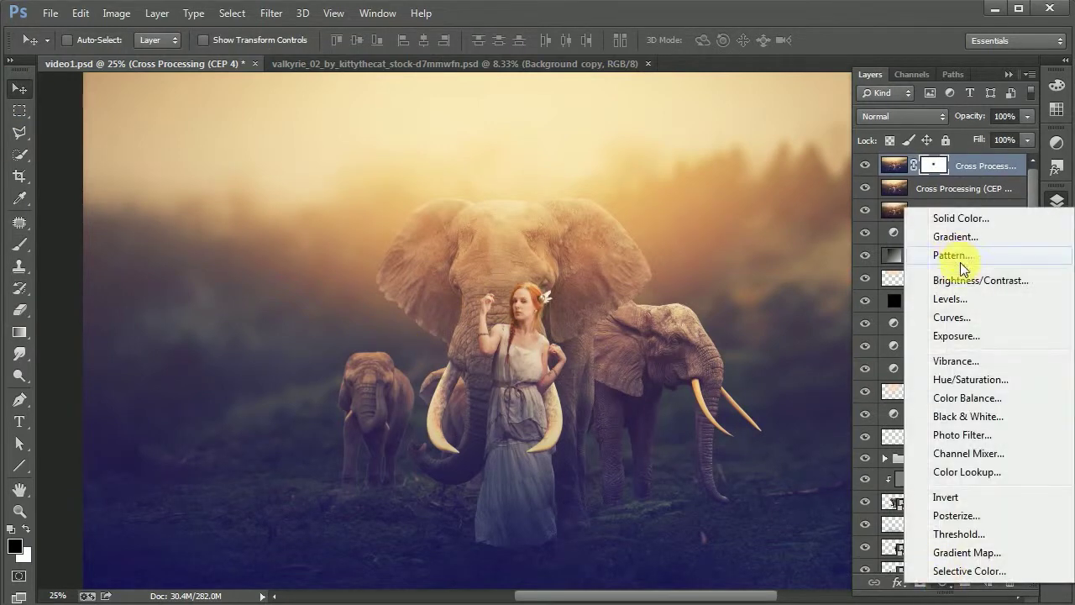
pyautogui.click(991, 281)
pyautogui.moveTo(919, 392); pyautogui.dragTo(844, 397)
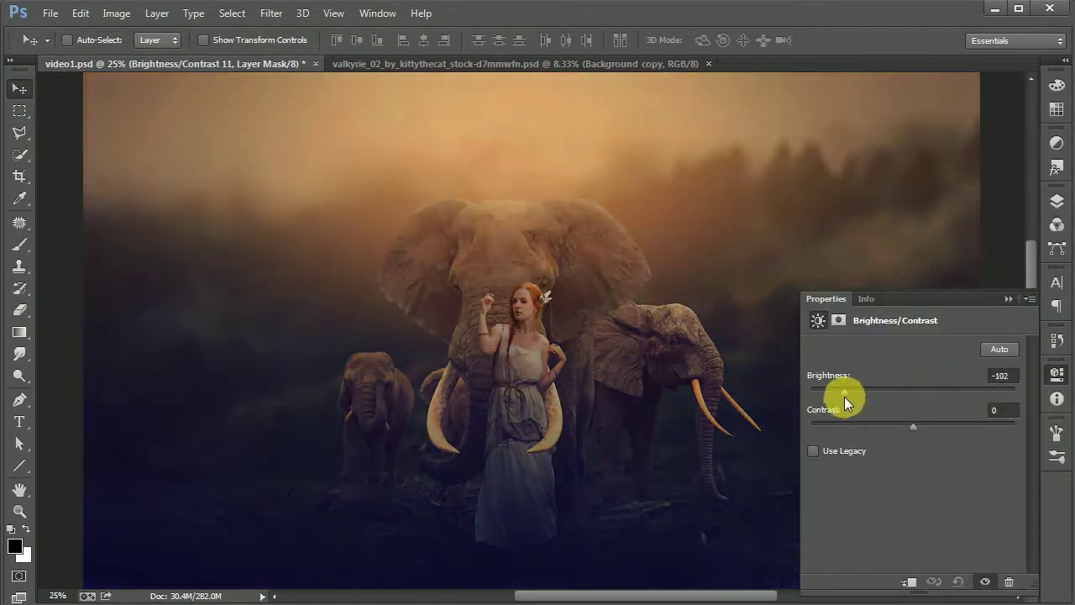
pyautogui.click(1056, 201)
pyautogui.hotkey('ctrl', 'i')
pyautogui.scroll(-4, 1008, 462)
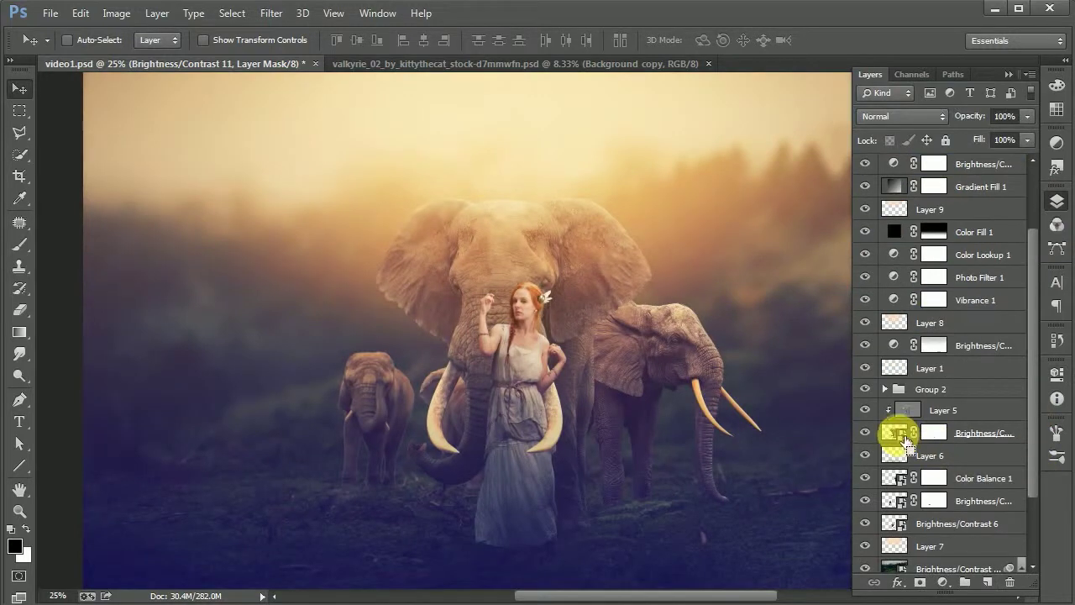
# - Expand Group 2 and Group 1, then brush over the woman's shoulder and beside her arm
pyautogui.scroll(-4, 1027, 547)
pyautogui.click(885, 296)
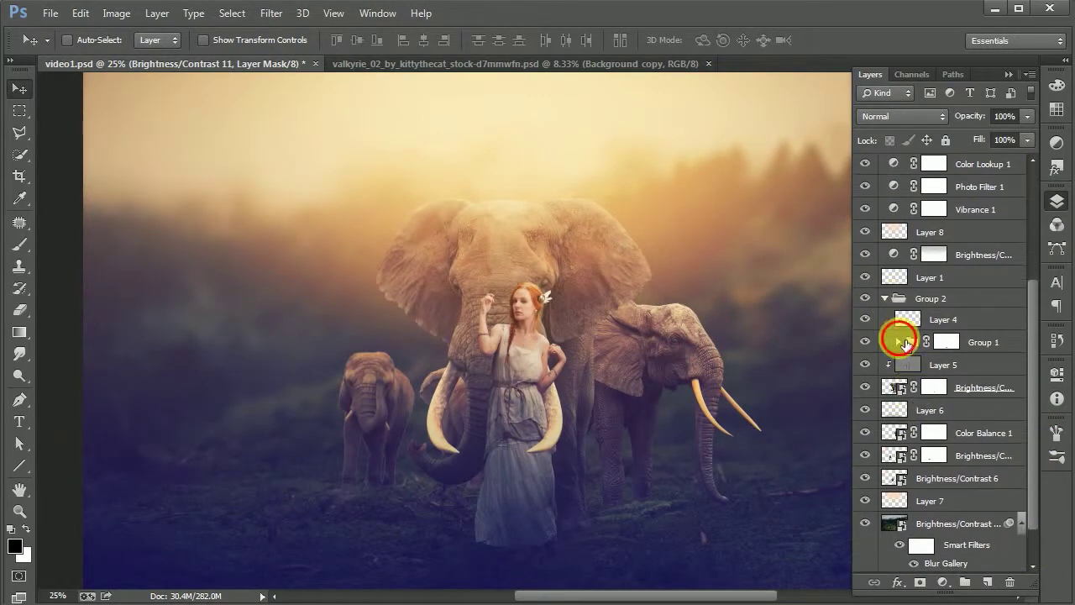
pyautogui.click(898, 340)
pyautogui.scroll(2, 533, 310)
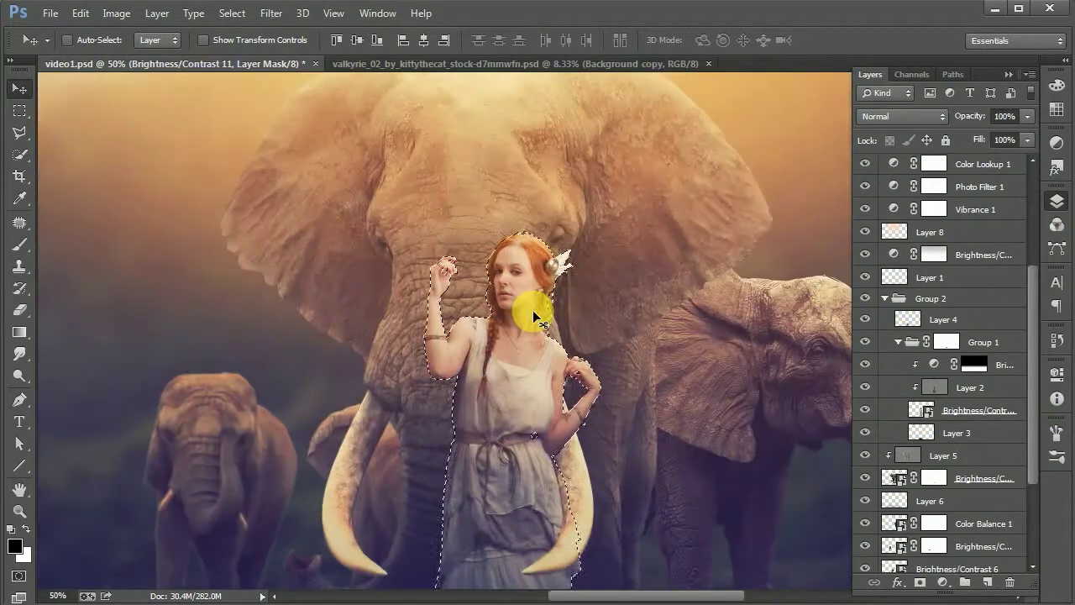
pyautogui.click(20, 244)
pyautogui.press('[')
pyautogui.press('[')
pyautogui.press('[')
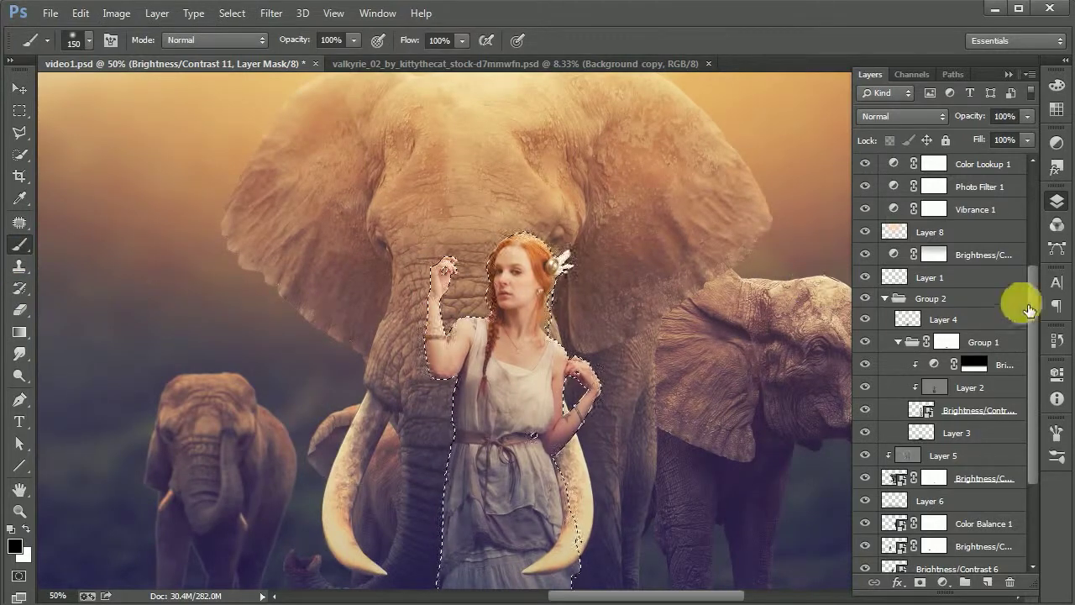
pyautogui.scroll(5, 1025, 305)
pyautogui.moveTo(444, 352); pyautogui.dragTo(480, 374)
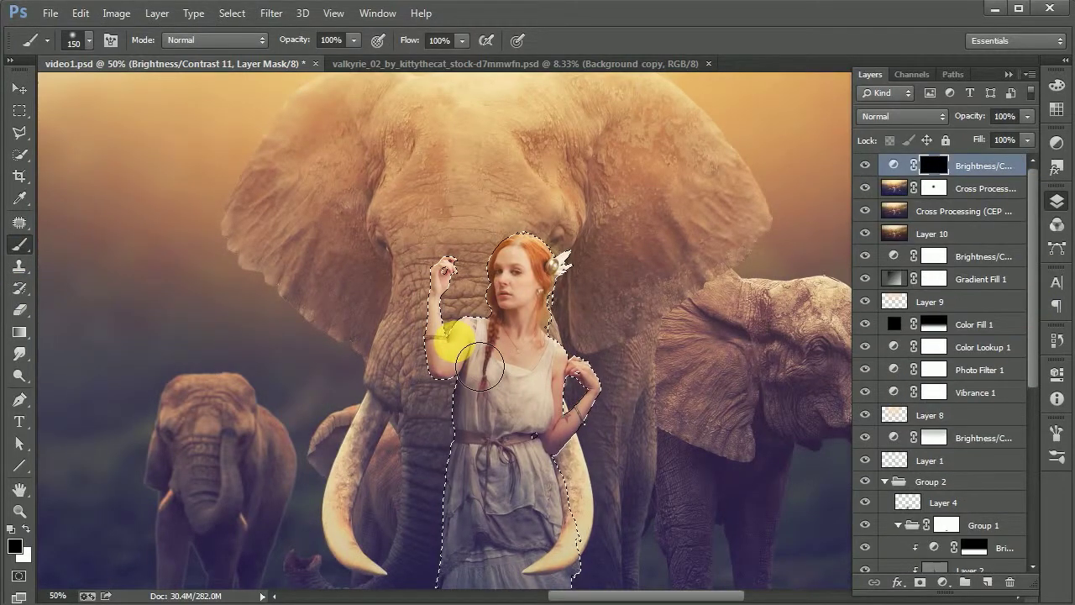
pyautogui.moveTo(476, 454)
pyautogui.mouseDown()
pyautogui.moveTo(481, 429)
pyautogui.moveTo(547, 379)
pyautogui.mouseUp()
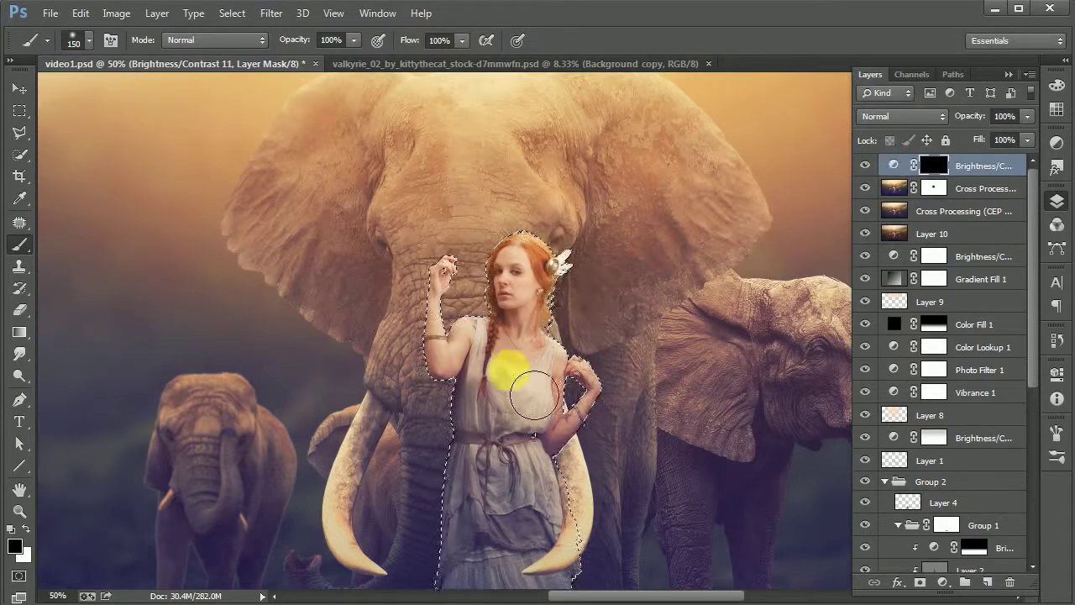
pyautogui.scroll(-3, 504, 353)
# - Paint soft white at 38% over her arms, face and dress, using 70 and 175 brushes
pyautogui.click(14, 528)
pyautogui.press('x')
pyautogui.moveTo(311, 39); pyautogui.dragTo(290, 40)
pyautogui.scroll(3, 508, 270)
pyautogui.press('[')
pyautogui.press('[')
pyautogui.press('[')
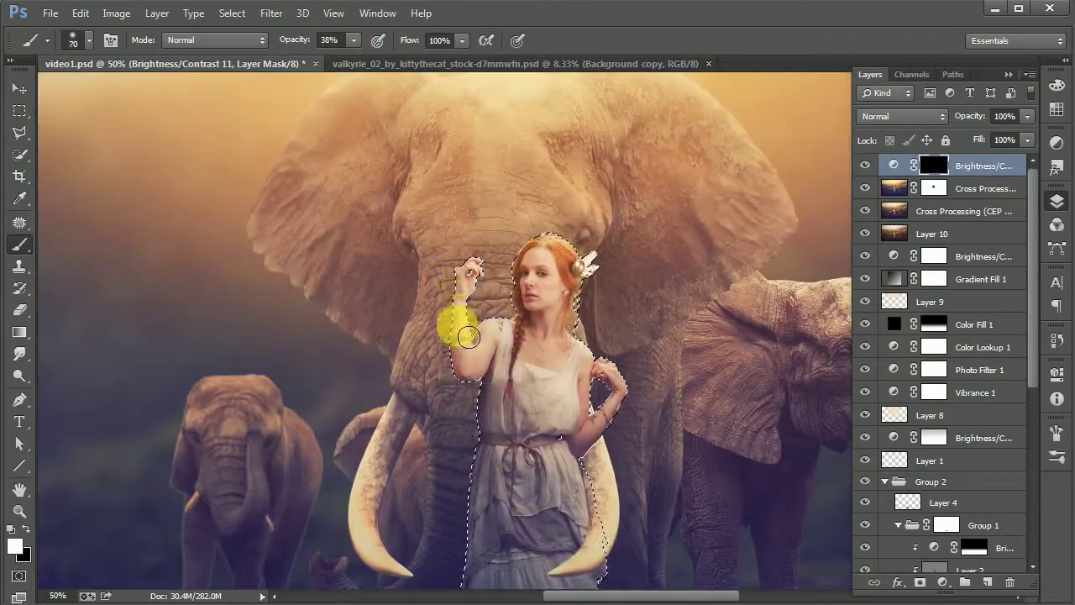
pyautogui.moveTo(444, 308); pyautogui.dragTo(489, 383)
pyautogui.scroll(-3, 515, 408)
pyautogui.press(']')
pyautogui.press(']')
pyautogui.scroll(1, 504, 236)
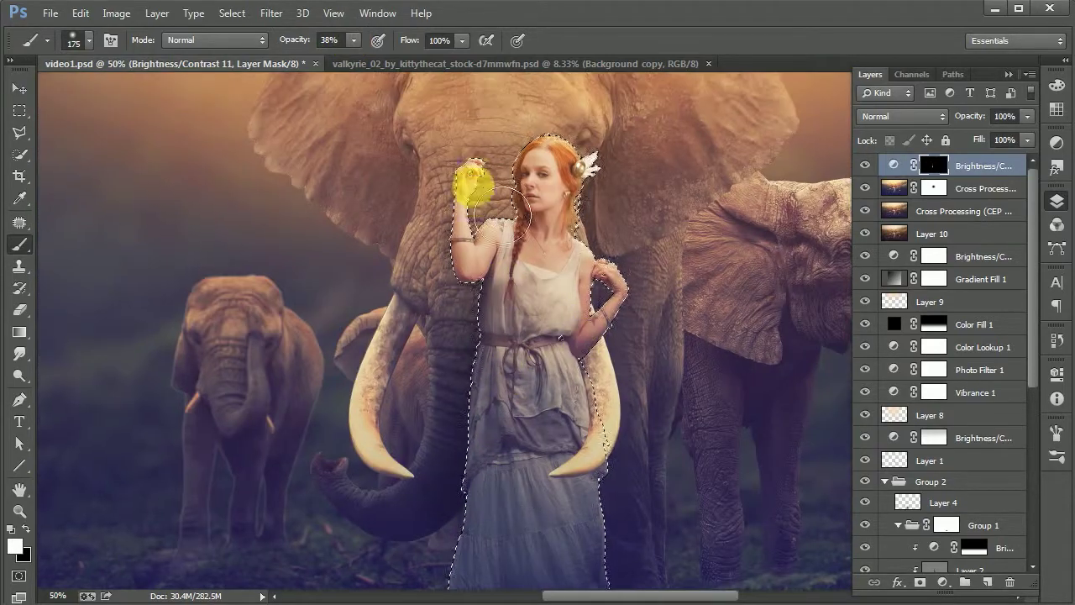
pyautogui.moveTo(568, 198); pyautogui.dragTo(601, 432)
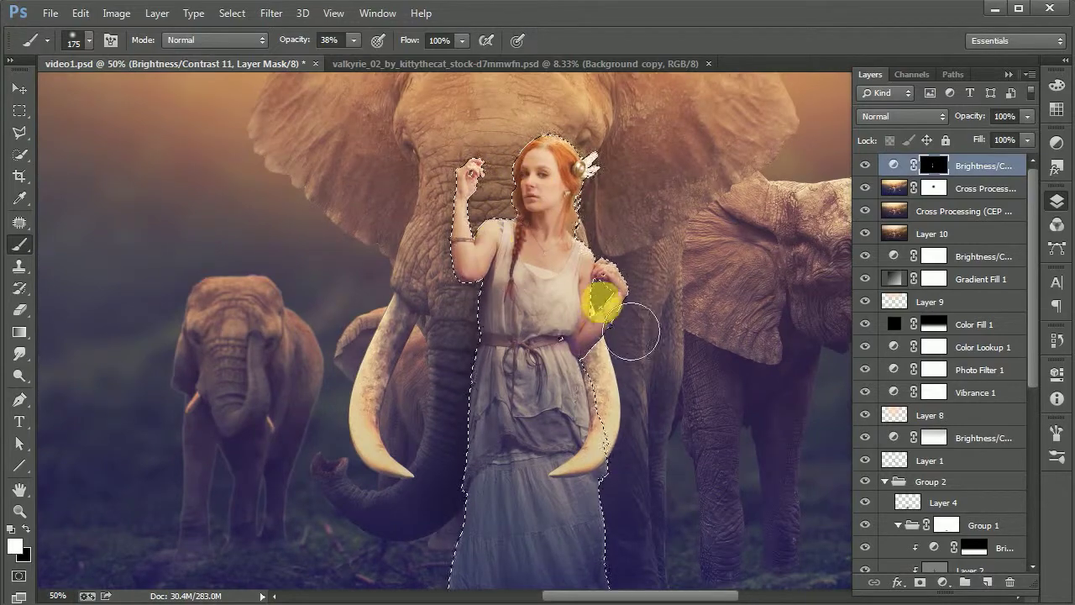
# - Zoom out to view the whole composite and save it
pyautogui.press('v')
pyautogui.hotkey('ctrl', '-')
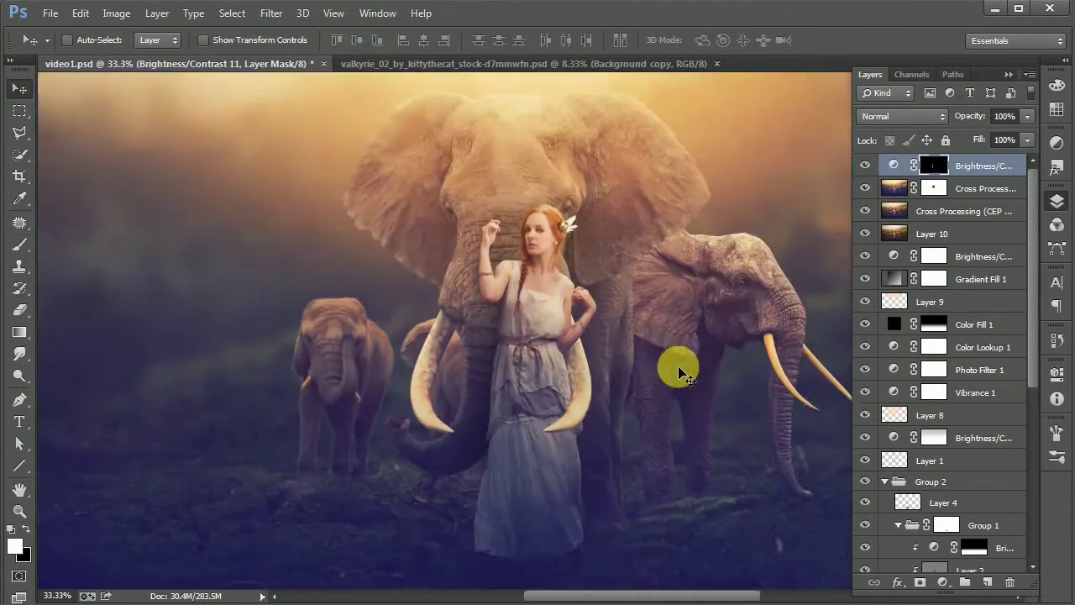
pyautogui.hotkey('ctrl', '-')
pyautogui.hotkey('ctrl', 's')
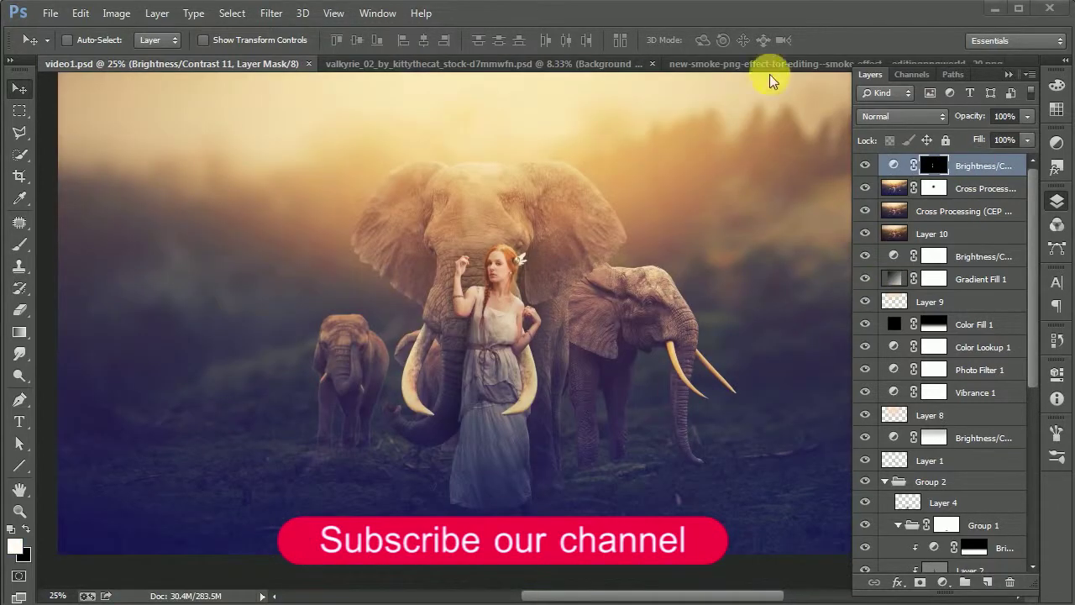
# - Bring the smoke image in, stretch it across the scene, lock transparency and fade it to 32%
pyautogui.click(773, 65)
pyautogui.moveTo(470, 319); pyautogui.dragTo(448, 372)
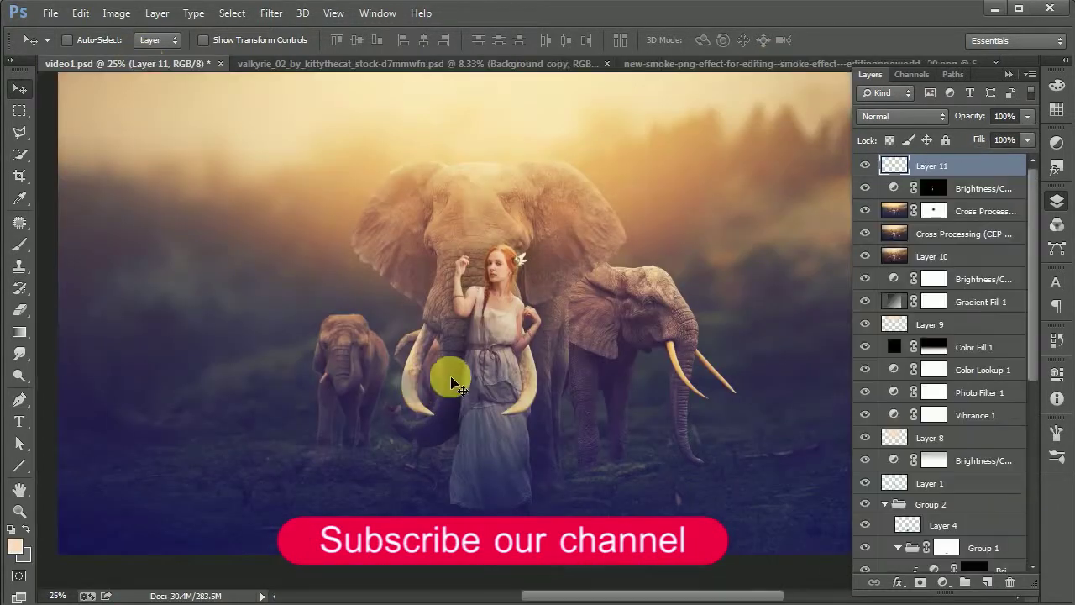
pyautogui.hotkey('ctrl', 't')
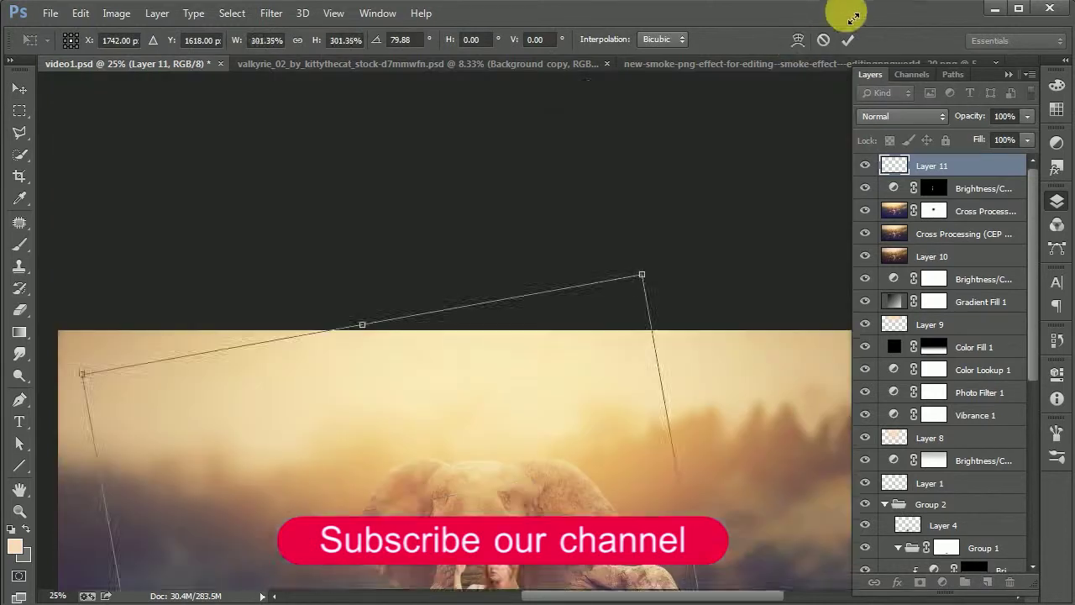
pyautogui.moveTo(533, 296); pyautogui.dragTo(566, 307)
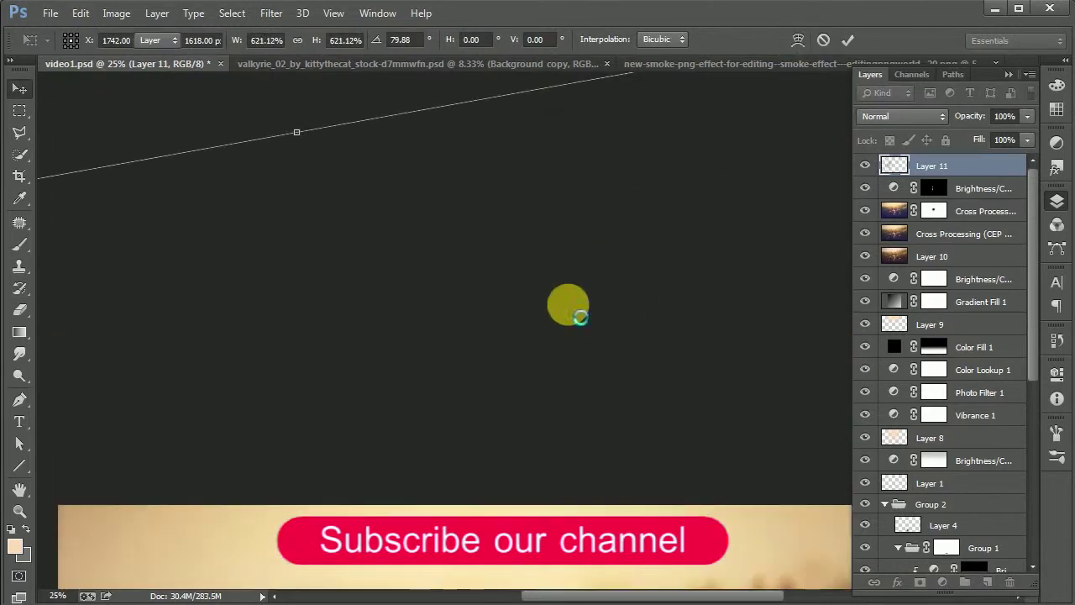
pyautogui.hotkey('ctrl', '-')
pyautogui.hotkey('ctrl', '-')
pyautogui.press('Return')
pyautogui.hotkey('ctrl', '+')
pyautogui.hotkey('ctrl', '+')
pyautogui.click(889, 140)
pyautogui.moveTo(978, 116); pyautogui.dragTo(931, 126)
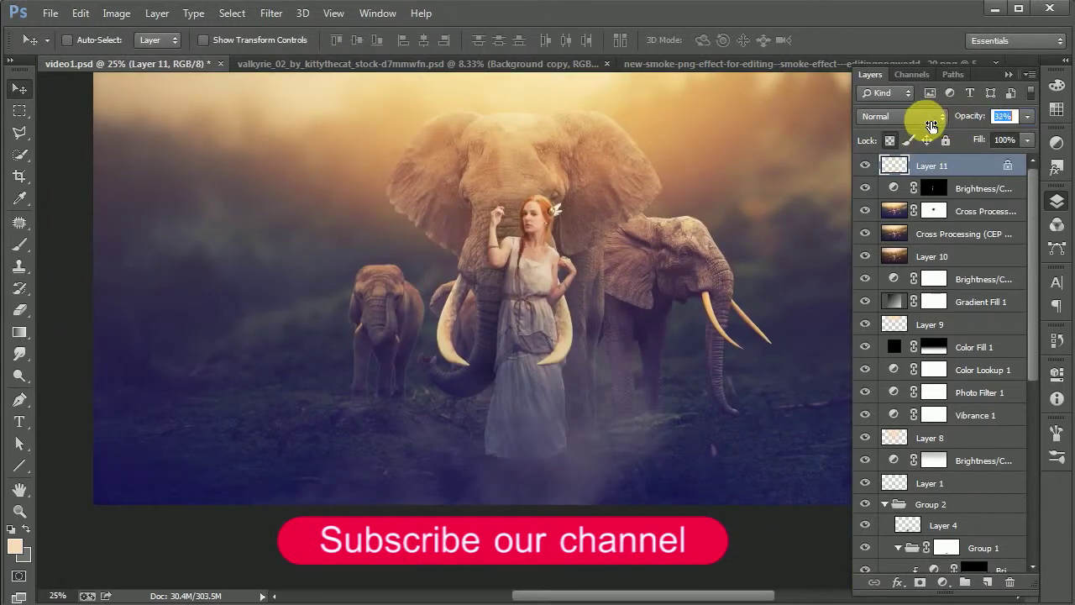
# - Duplicate the smoke, scale the copy down, move it into the scene and set 50% opacity
pyautogui.hotkey('ctrl', 'j')
pyautogui.hotkey('ctrl', 't')
pyautogui.hotkey('ctrl', '-')
pyautogui.moveTo(250, 87)
pyautogui.mouseDown()
pyautogui.moveTo(403, 258)
pyautogui.moveTo(519, 426)
pyautogui.mouseUp()
pyautogui.press('Return')
pyautogui.hotkey('ctrl', '+')
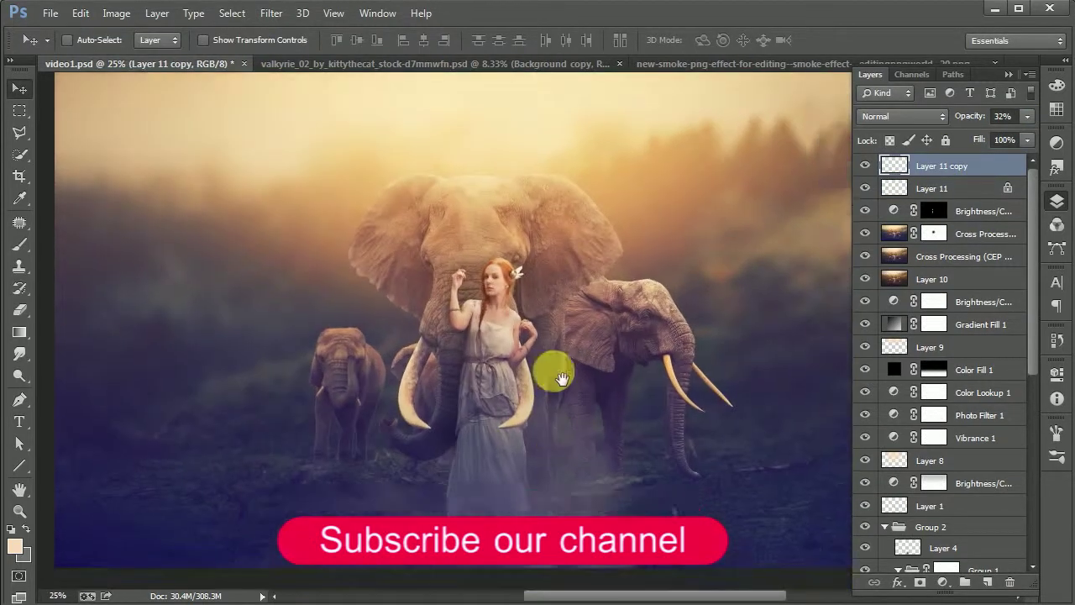
pyautogui.moveTo(554, 372); pyautogui.dragTo(602, 451)
pyautogui.moveTo(971, 117); pyautogui.dragTo(987, 118)
# - Duplicate the smoke again, flip it horizontally and move it below the woman
pyautogui.hotkey('ctrl', '-')
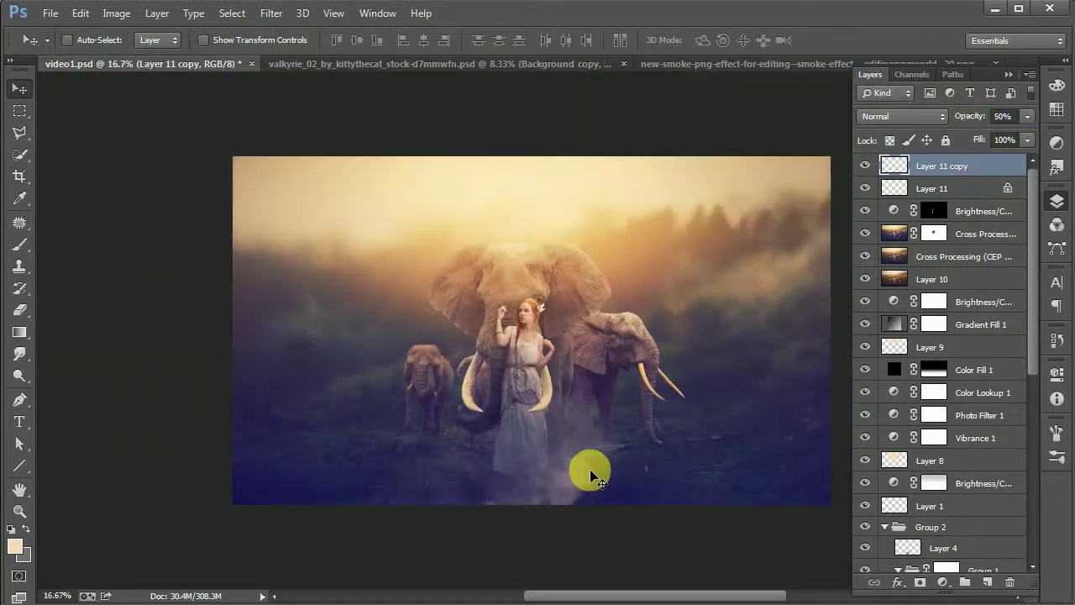
pyautogui.hotkey('ctrl', 'j')
pyautogui.hotkey('ctrl', 't')
pyautogui.rightClick(640, 520)
pyautogui.click(693, 461)
pyautogui.moveTo(612, 501); pyautogui.dragTo(536, 543)
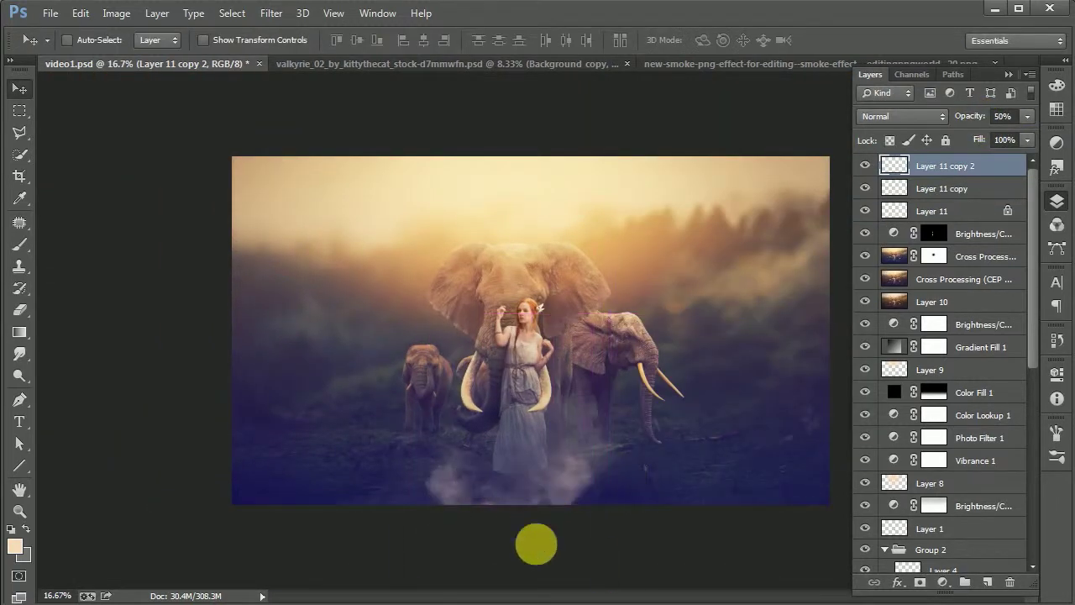
# - Enlarge that smoke copy, position it along the ground and set it to 35% opacity
pyautogui.hotkey('ctrl', 't')
pyautogui.moveTo(247, 311); pyautogui.dragTo(77, 132)
pyautogui.press('Return')
pyautogui.moveTo(495, 461); pyautogui.dragTo(530, 519)
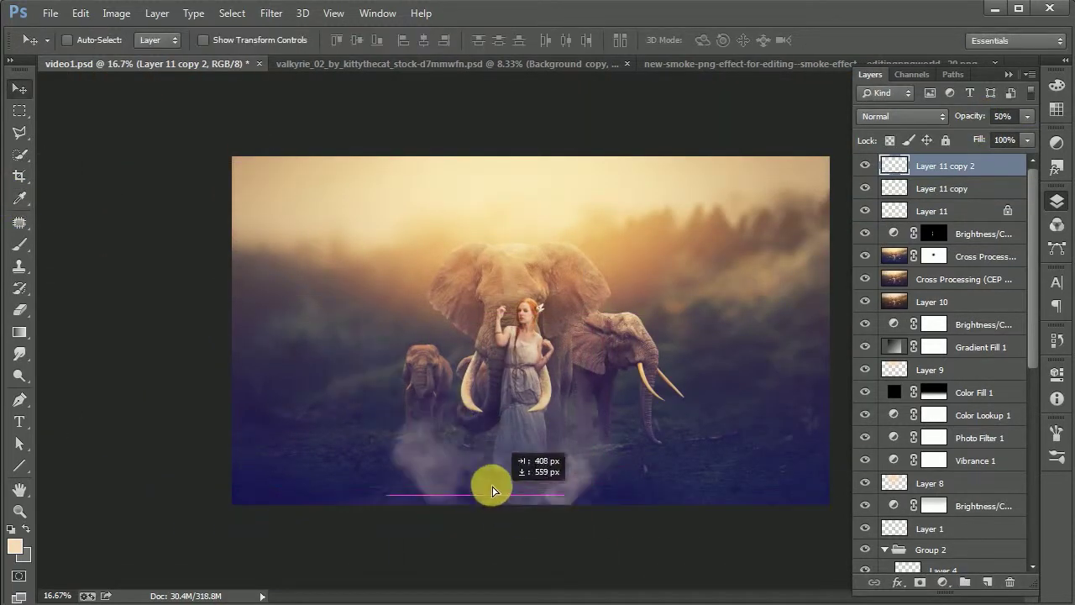
pyautogui.hotkey('ctrl', 't')
pyautogui.moveTo(576, 463)
pyautogui.mouseDown()
pyautogui.moveTo(660, 140)
pyautogui.moveTo(473, 415)
pyautogui.mouseUp()
pyautogui.press('Return')
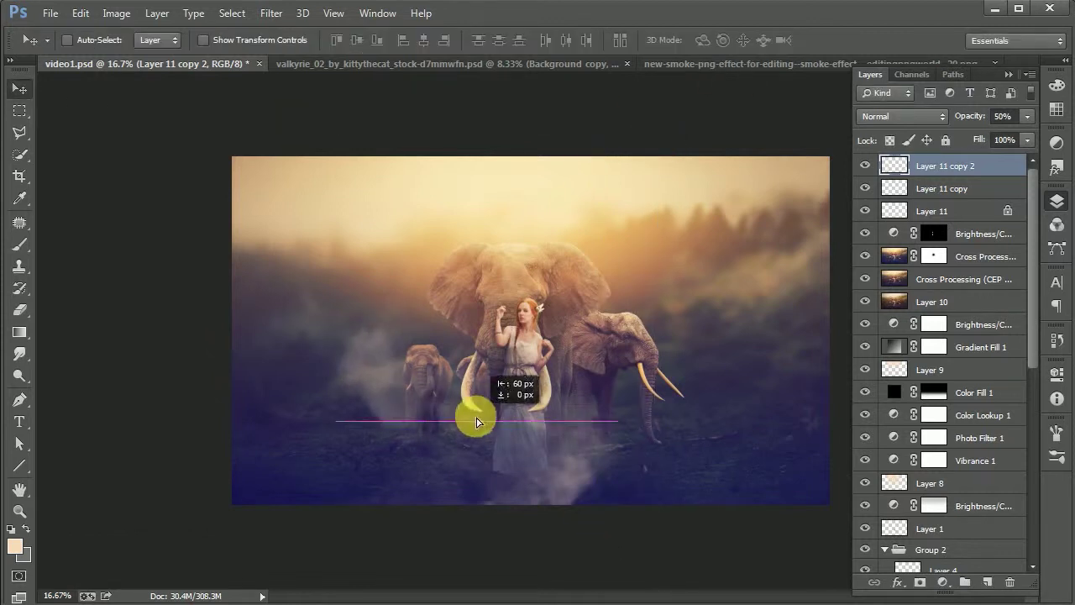
pyautogui.moveTo(979, 116); pyautogui.dragTo(970, 122)
# - Copy the smoke to the right, enlarge it, and place another copy along the bottom edge
pyautogui.moveTo(390, 415); pyautogui.dragTo(756, 504)
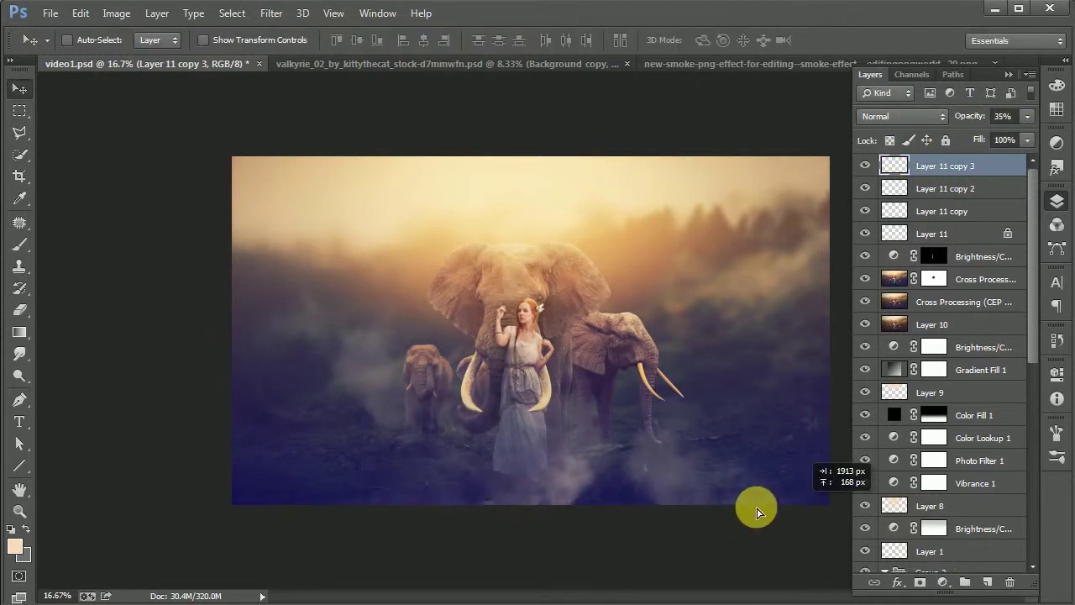
pyautogui.hotkey('ctrl', 't')
pyautogui.moveTo(230, 169)
pyautogui.mouseDown()
pyautogui.moveTo(173, 156)
pyautogui.moveTo(185, 118)
pyautogui.mouseUp()
pyautogui.press('Return')
pyautogui.moveTo(689, 451); pyautogui.dragTo(540, 514)
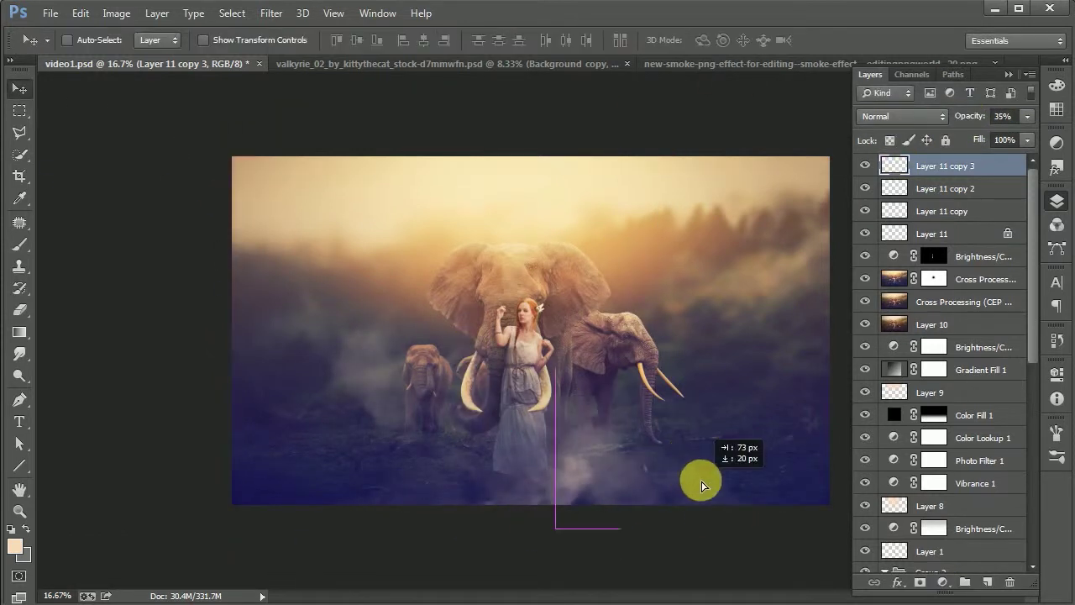
pyautogui.hotkey('ctrl', 't')
pyautogui.press('Return')
pyautogui.moveTo(643, 504); pyautogui.dragTo(528, 546)
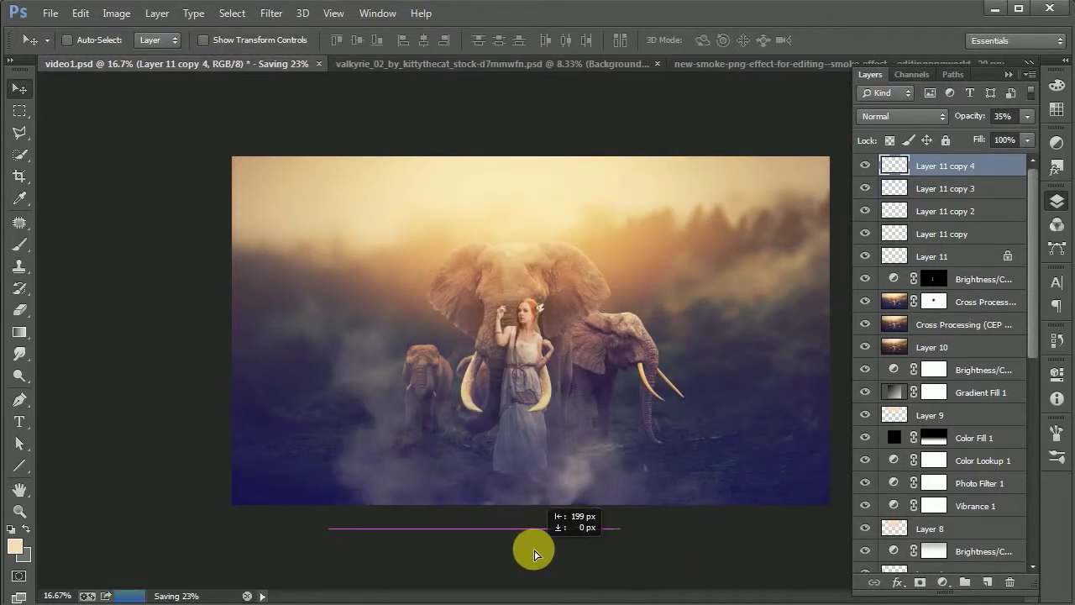
# - Delete the Layer 11 copy, save, and group the four remaining smoke layers as Group 3
pyautogui.click(945, 188)
pyautogui.click(873, 234)
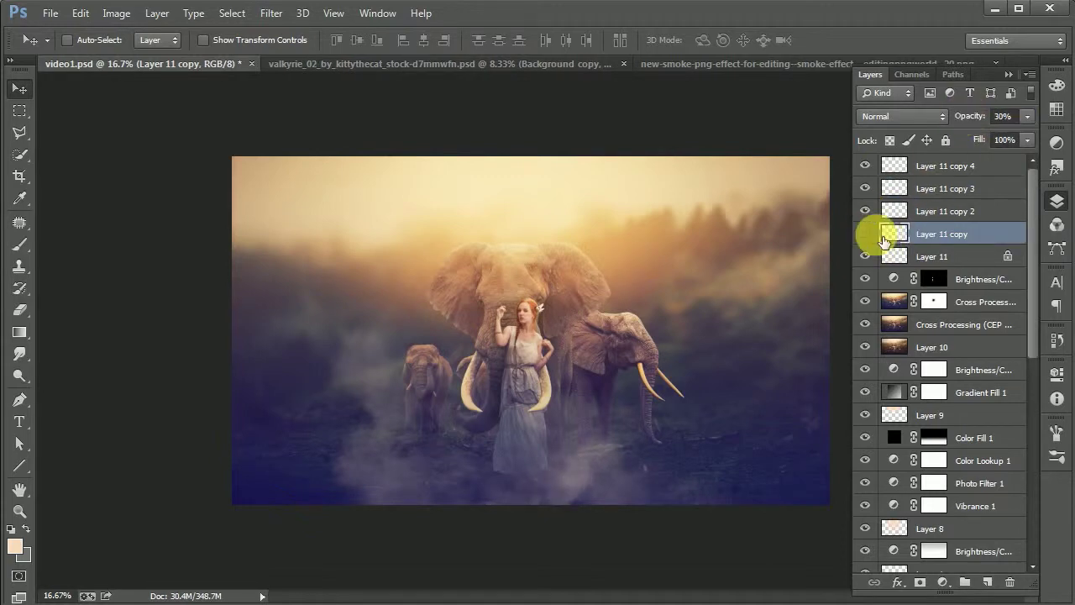
pyautogui.press('Delete')
pyautogui.hotkey('ctrl', 's')
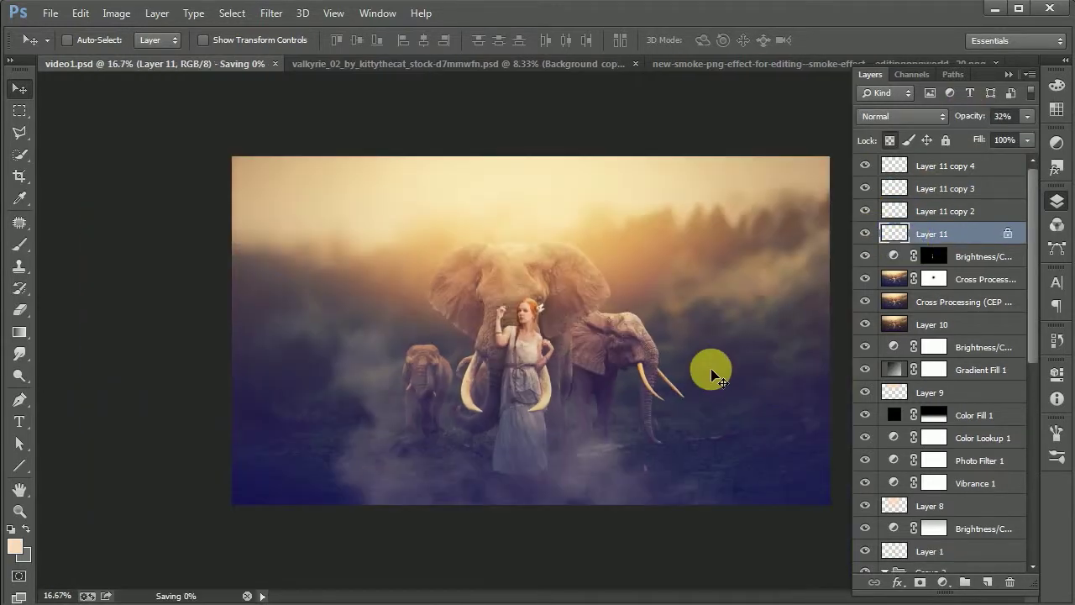
pyautogui.keyDown('shift'); pyautogui.click(969, 166); pyautogui.keyUp('shift')
pyautogui.hotkey('ctrl', 'g')
pyautogui.hotkey('ctrl', '+')
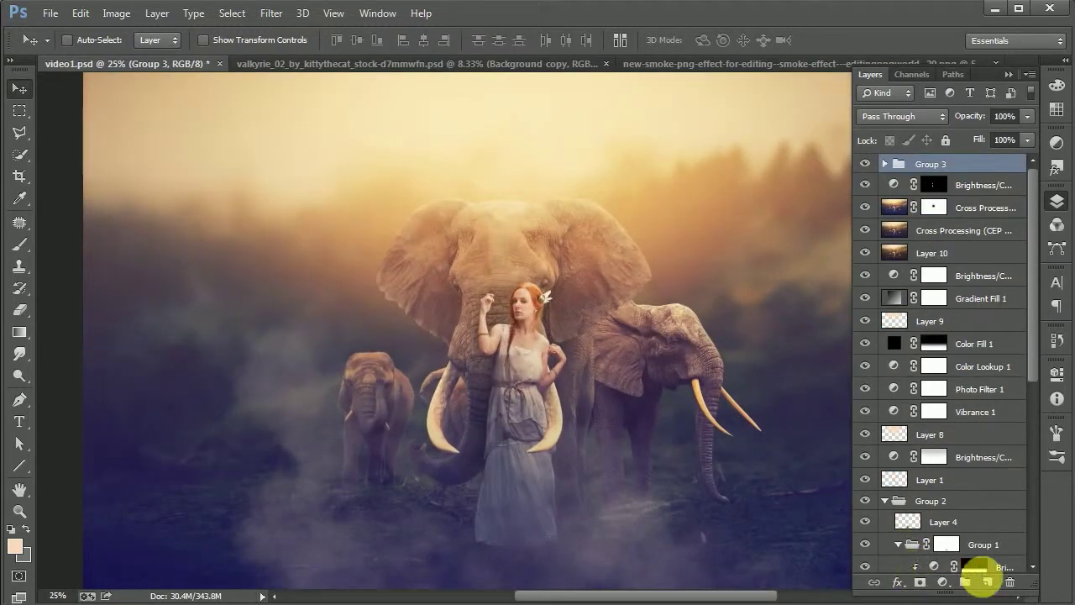
# - Add a new top layer and pick a 30 px soft round brush
pyautogui.click(987, 582)
pyautogui.hotkey('ctrl', '+')
pyautogui.press('b')
pyautogui.rightClick(192, 321)
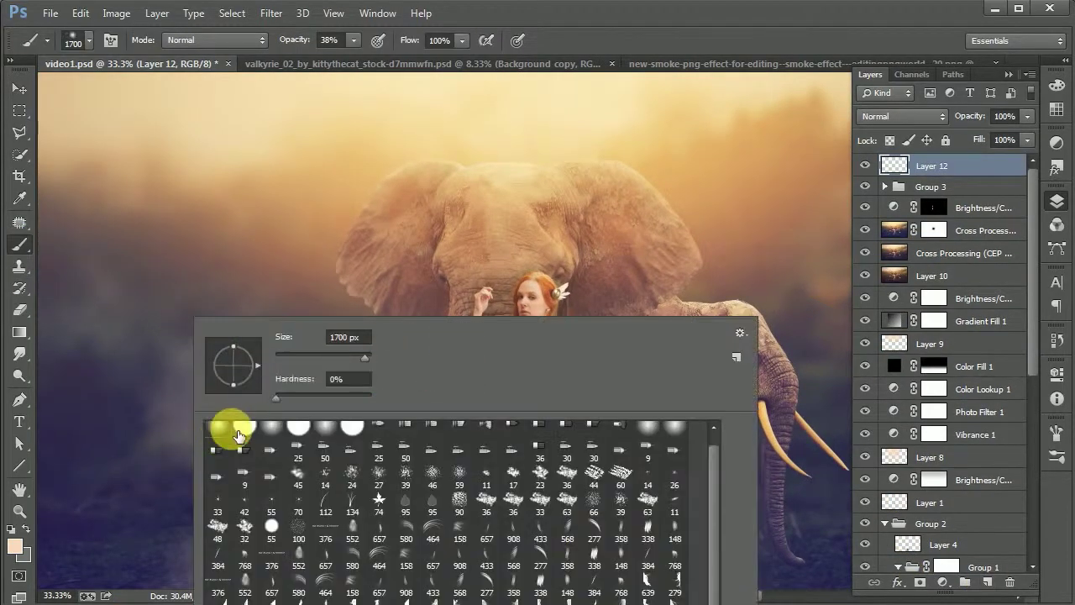
pyautogui.doubleClick(238, 435)
# - Paint a glowing edge down the small elephant's leg and fade the layer to 12% opacity
pyautogui.hotkey('ctrl', '+')
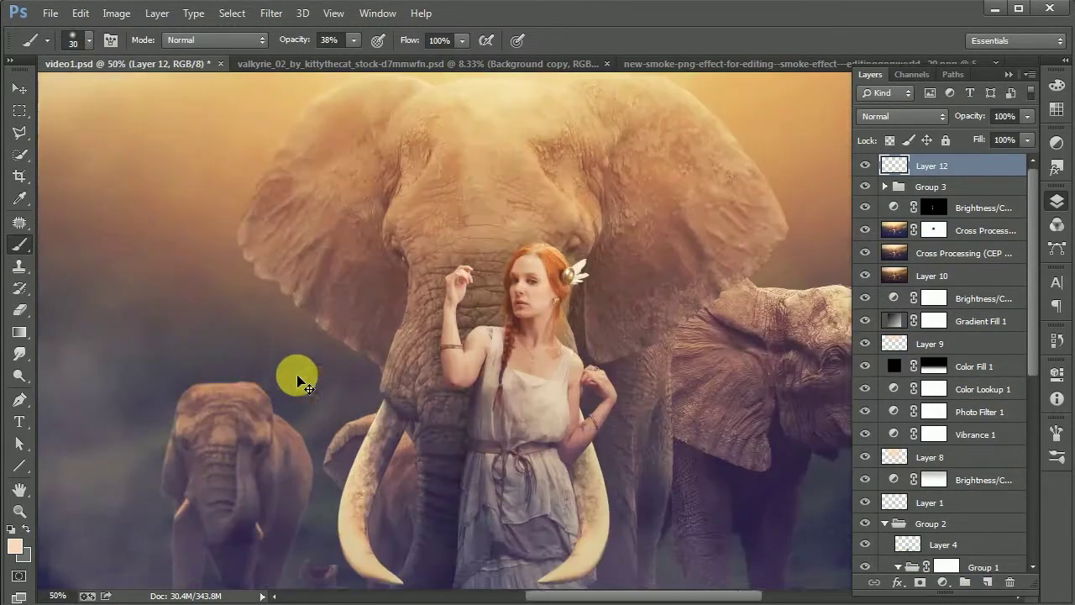
pyautogui.moveTo(168, 447); pyautogui.dragTo(294, 287)
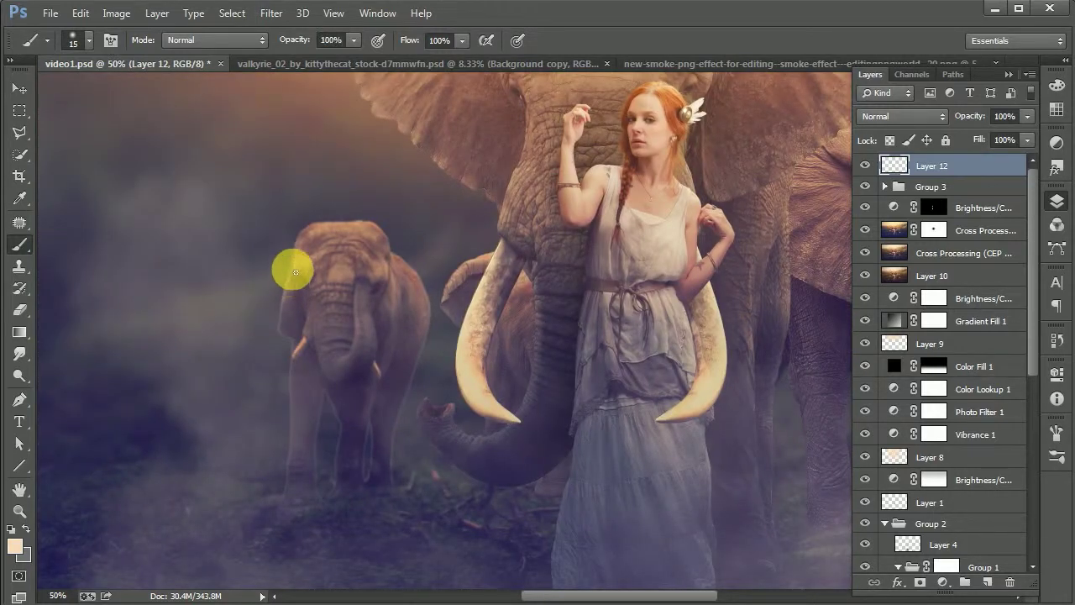
pyautogui.moveTo(288, 314); pyautogui.dragTo(494, 344)
pyautogui.scroll(1, 495, 343)
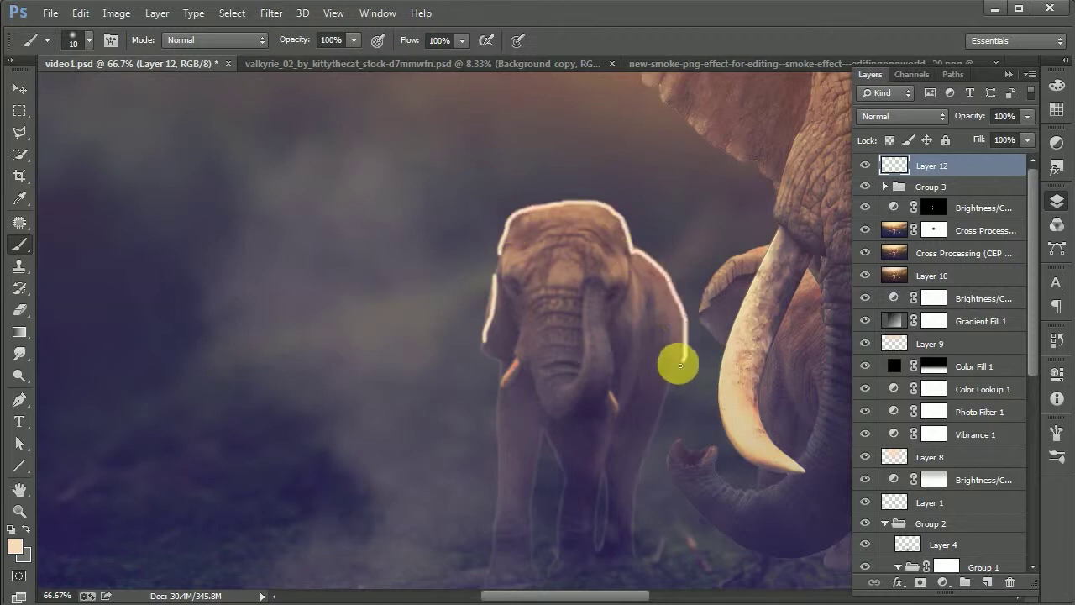
pyautogui.moveTo(496, 403); pyautogui.dragTo(491, 530)
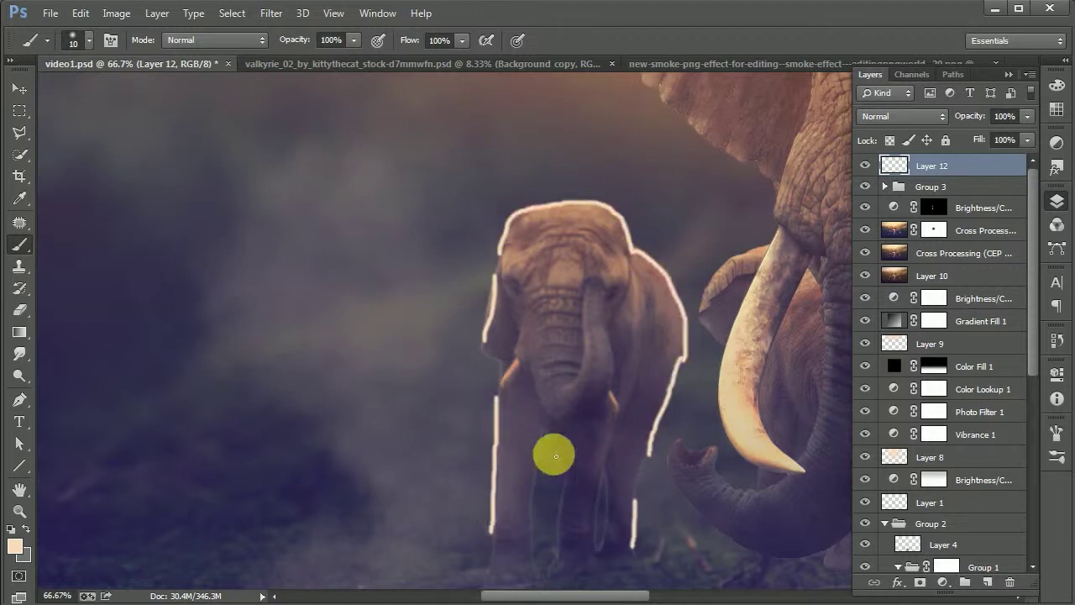
pyautogui.moveTo(968, 116)
pyautogui.mouseDown()
pyautogui.moveTo(914, 120)
pyautogui.moveTo(904, 132)
pyautogui.mouseUp()
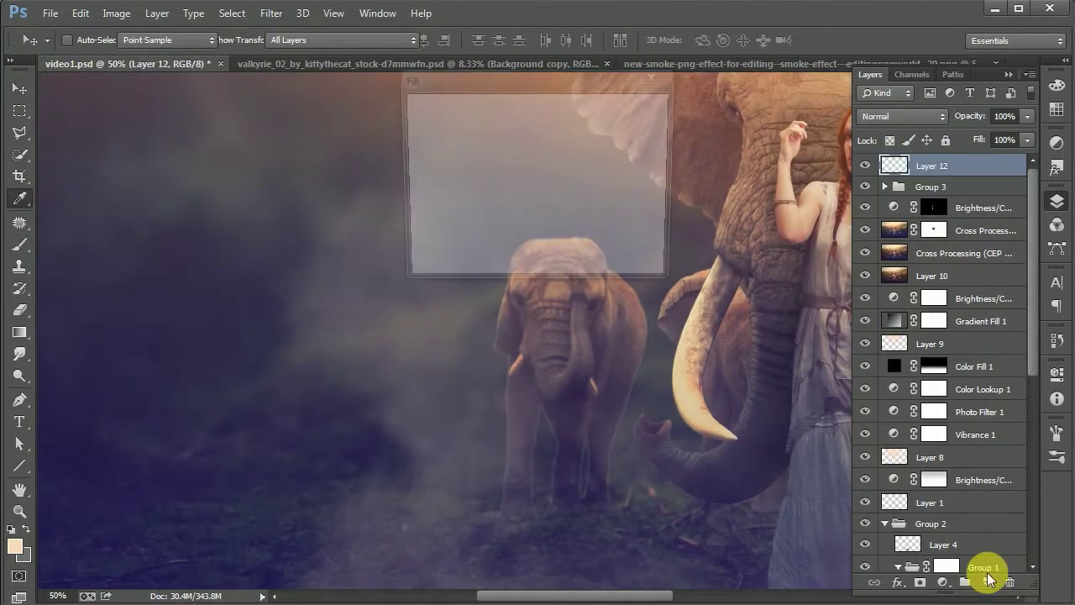
# - Fill Layer 12 with neutral grey and switch to the Dodge tool over the small elephant
pyautogui.hotkey('shift', 'BackSpace')
pyautogui.press('Return')
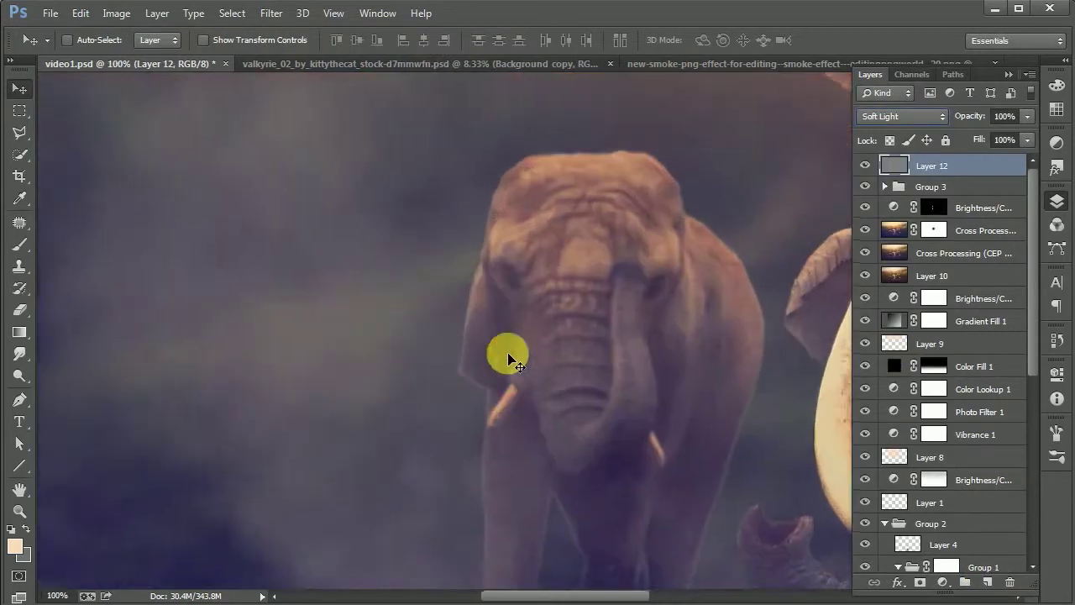
pyautogui.click(15, 376)
pyautogui.moveTo(492, 240); pyautogui.dragTo(455, 301)
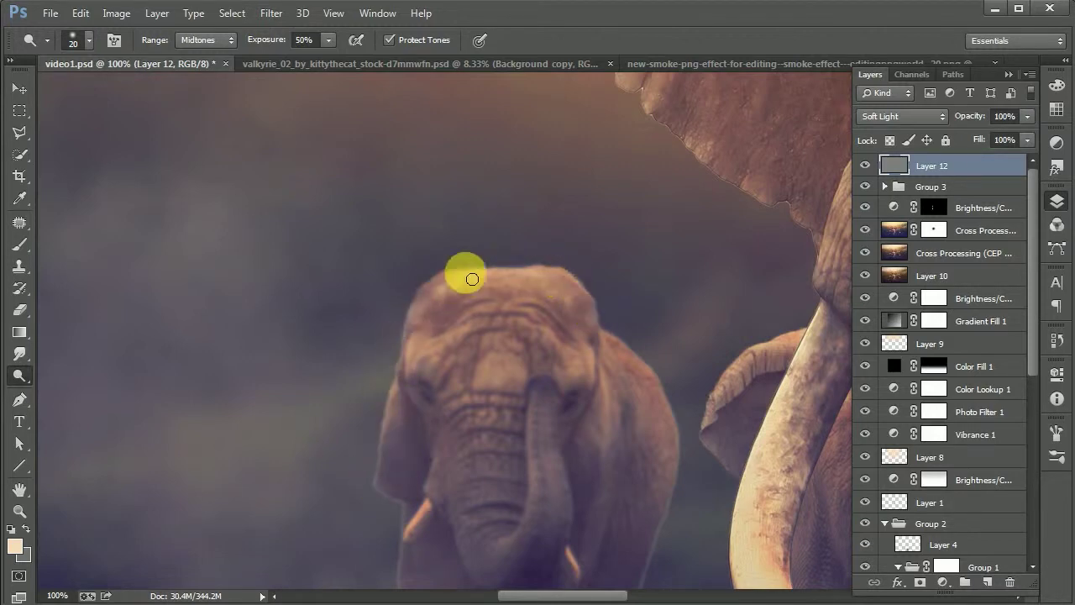
pyautogui.scroll(-3, 443, 304)
pyautogui.scroll(-1, 412, 485)
pyautogui.scroll(-2, 437, 290)
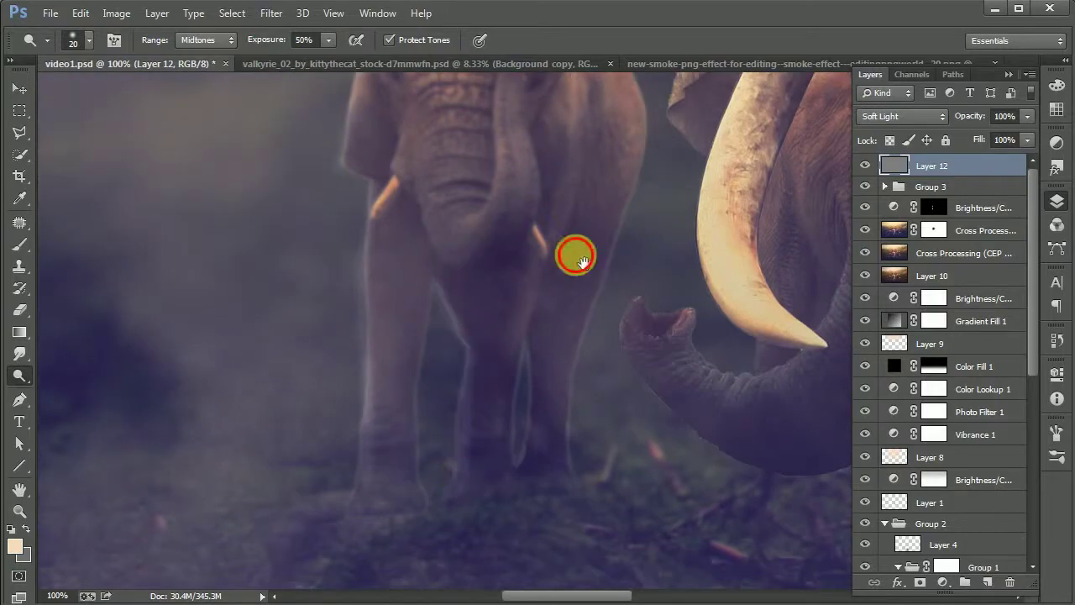
pyautogui.moveTo(576, 252); pyautogui.dragTo(518, 400)
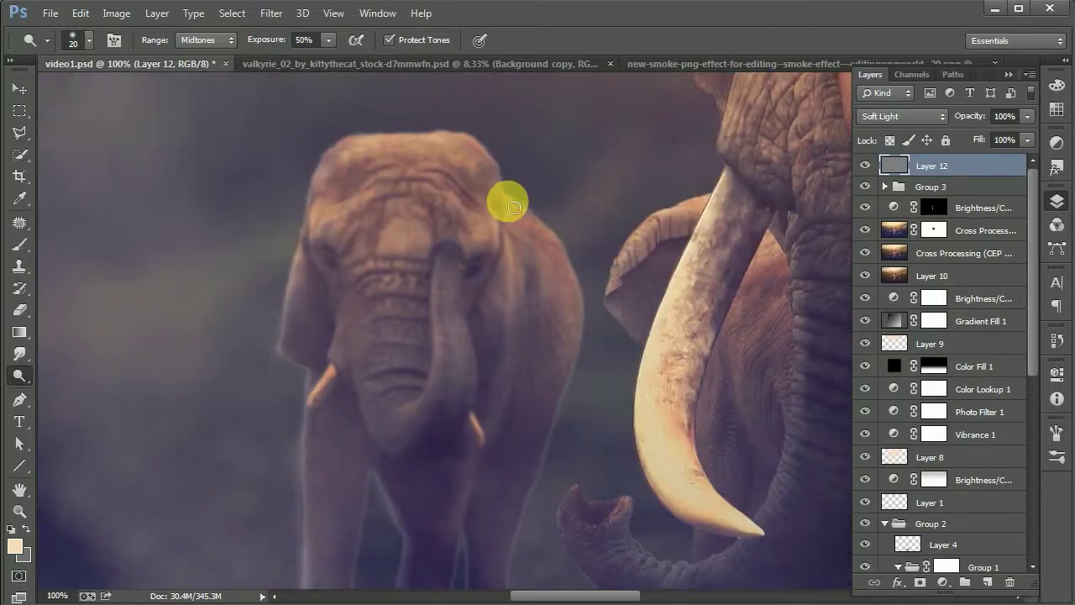
# - Load the right elephant's selection and dodge its legs and trunk with a 45 px brush
pyautogui.hotkey('ctrl', '-')
pyautogui.hotkey('ctrl', '-')
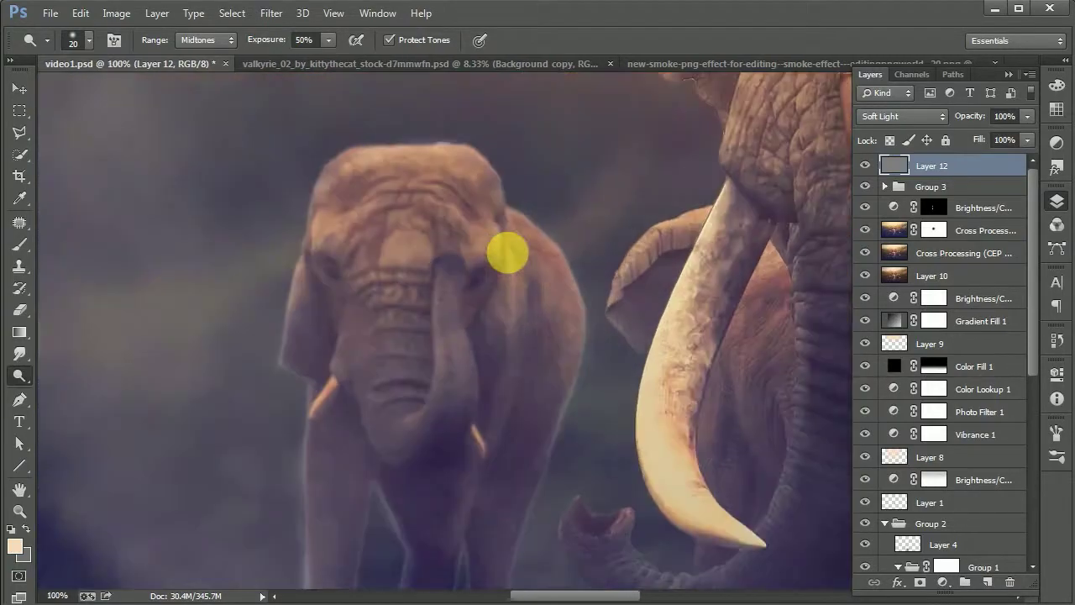
pyautogui.hotkey('ctrl', '-')
pyautogui.hotkey('ctrl', '-')
pyautogui.scroll(2, 720, 377)
pyautogui.scroll(1, 500, 300)
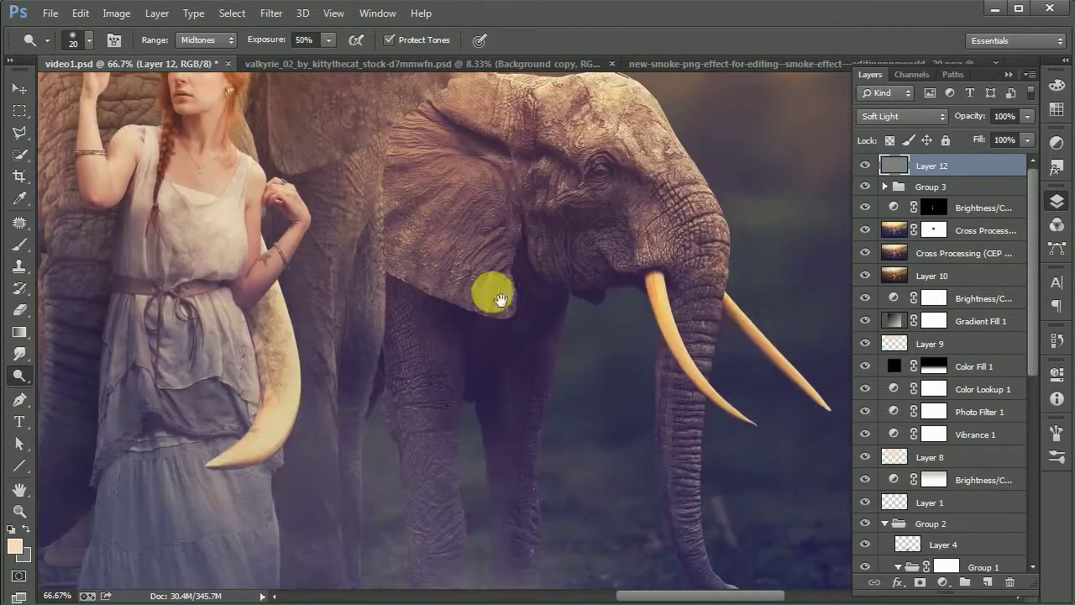
pyautogui.moveTo(727, 535); pyautogui.dragTo(629, 378)
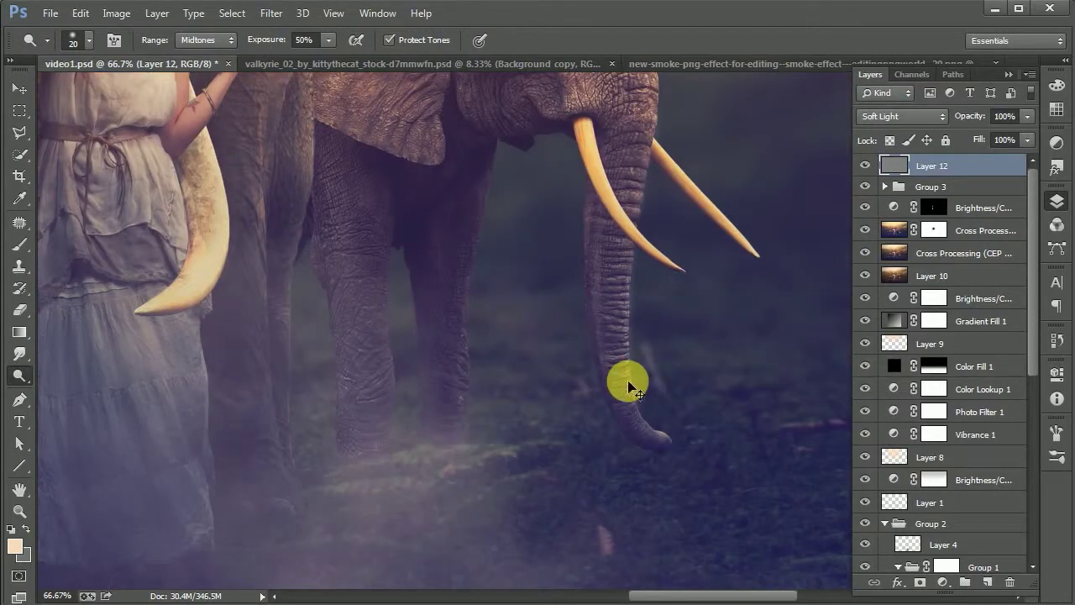
pyautogui.moveTo(1031, 269); pyautogui.dragTo(1032, 391)
pyautogui.keyDown('ctrl'); pyautogui.click(897, 507); pyautogui.keyUp('ctrl')
pyautogui.press(']')
pyautogui.press(']')
pyautogui.press(']')
pyautogui.moveTo(655, 149)
pyautogui.mouseDown()
pyautogui.moveTo(643, 300)
pyautogui.moveTo(596, 233)
pyautogui.moveTo(572, 395)
pyautogui.moveTo(595, 144)
pyautogui.moveTo(574, 411)
pyautogui.moveTo(569, 319)
pyautogui.mouseUp()
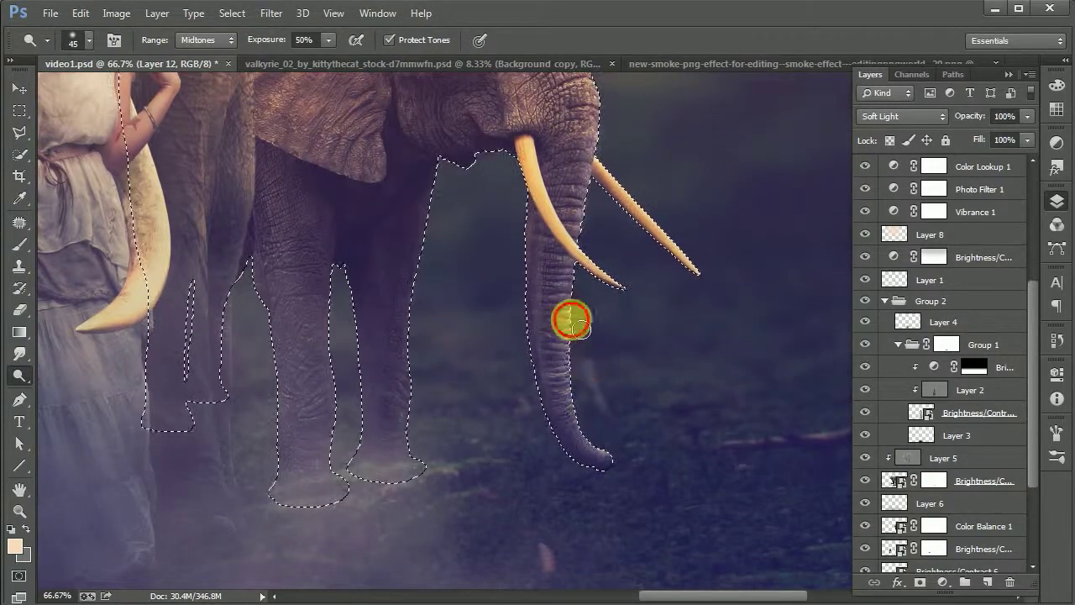
pyautogui.scroll(2, 595, 367)
pyautogui.moveTo(594, 367)
pyautogui.mouseDown()
pyautogui.moveTo(593, 211)
pyautogui.moveTo(607, 265)
pyautogui.moveTo(538, 266)
pyautogui.mouseUp()
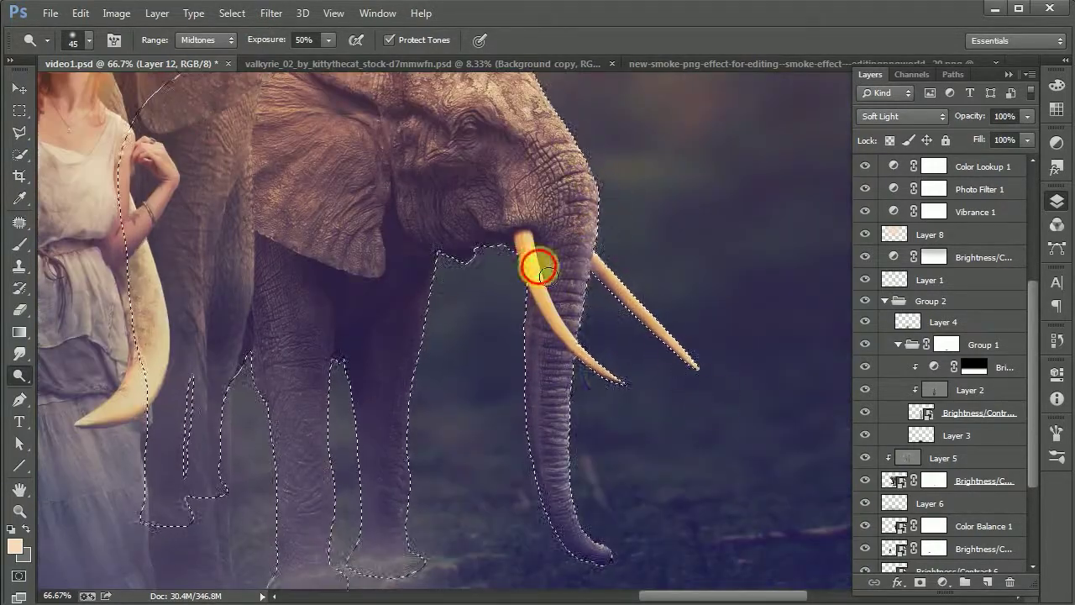
# - Load the small elephant's selection and dodge its head and left side
pyautogui.hotkey('ctrl', '-')
pyautogui.hotkey('ctrl', '-')
pyautogui.hotkey('ctrl', '-')
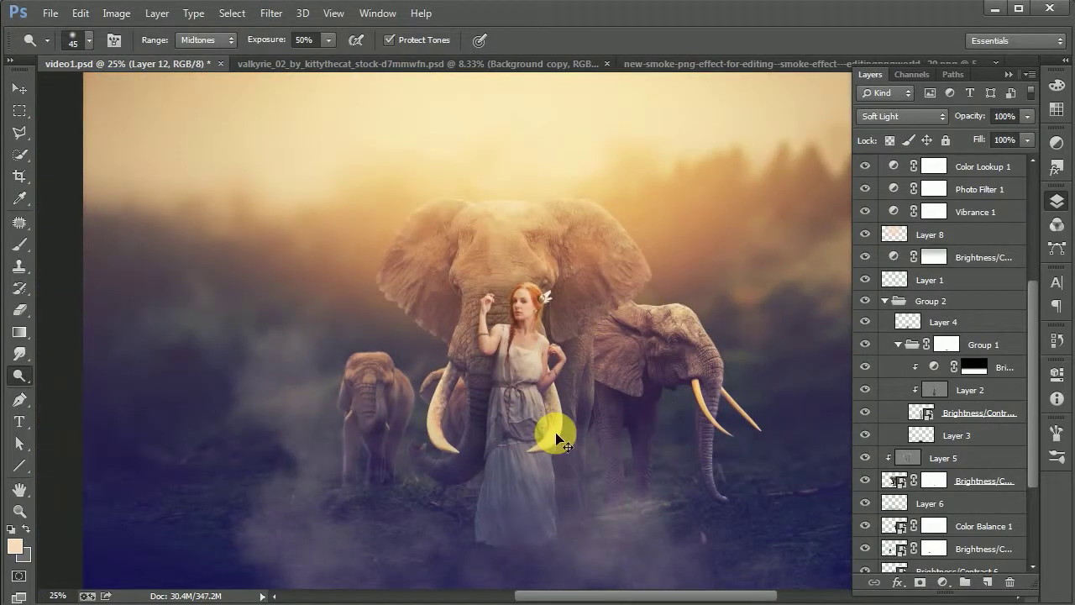
pyautogui.hotkey('ctrl', '+')
pyautogui.hotkey('ctrl', '+')
pyautogui.scroll(-2, 1033, 328)
pyautogui.scroll(-3, 900, 475)
pyautogui.keyDown('ctrl'); pyautogui.click(896, 474); pyautogui.keyUp('ctrl')
pyautogui.moveTo(248, 309)
pyautogui.mouseDown()
pyautogui.moveTo(293, 287)
pyautogui.moveTo(369, 307)
pyautogui.moveTo(364, 491)
pyautogui.mouseUp()
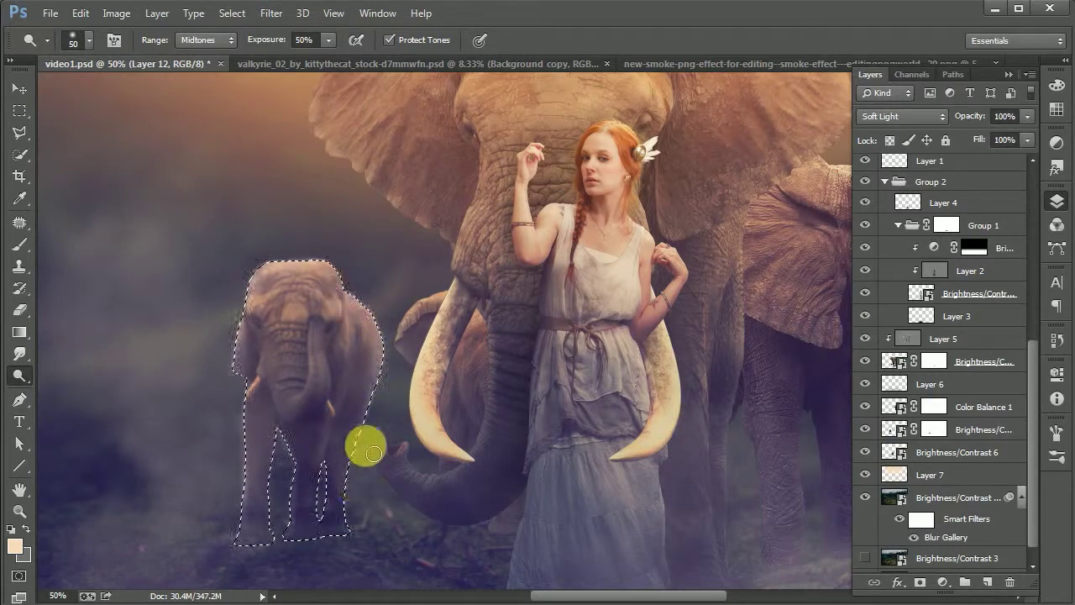
pyautogui.moveTo(287, 563)
pyautogui.mouseDown()
pyautogui.moveTo(241, 461)
pyautogui.moveTo(319, 356)
pyautogui.mouseUp()
# - Zoom out to review the whole scene and add Layer 13 on top
pyautogui.hotkey('ctrl', '-')
pyautogui.hotkey('ctrl', '-')
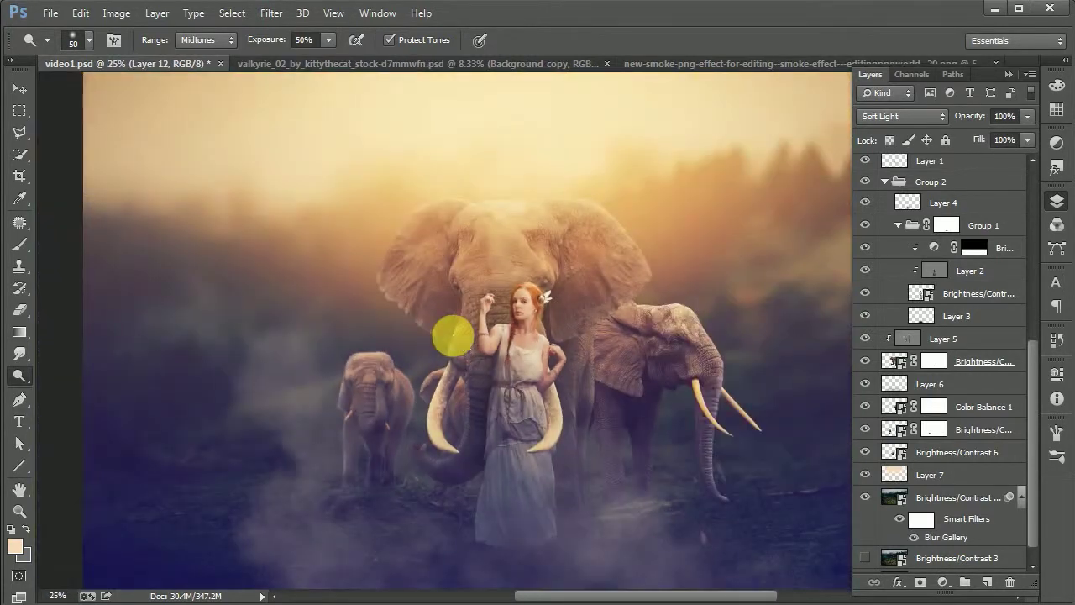
pyautogui.moveTo(381, 342); pyautogui.dragTo(363, 338)
pyautogui.click(19, 88)
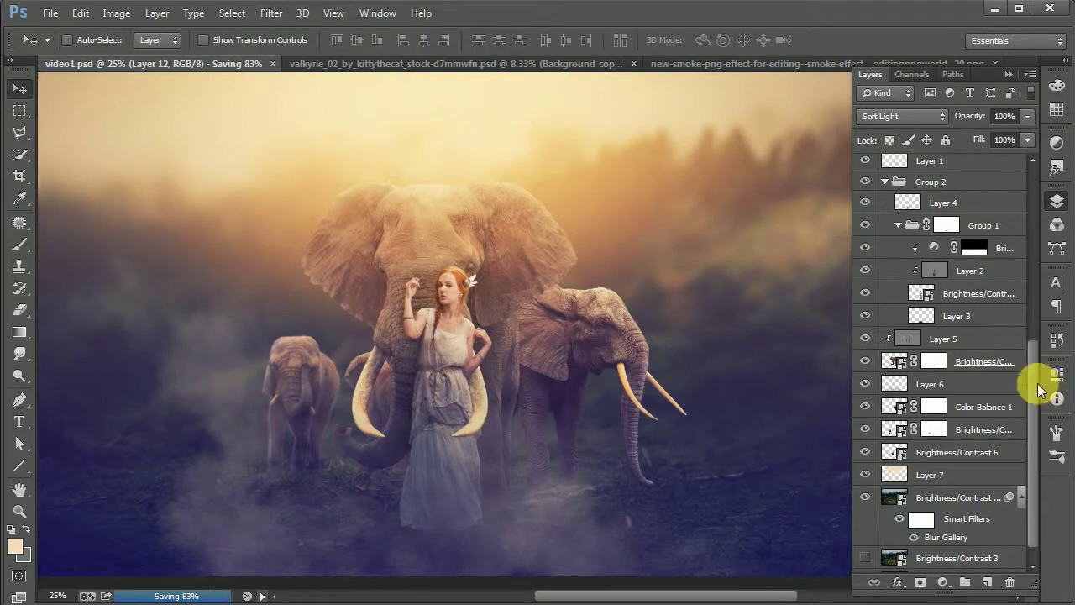
pyautogui.moveTo(1035, 377); pyautogui.dragTo(979, 173)
pyautogui.hotkey('ctrl', 'alt', 'shift', 'e')
# - Load the right elephant's selection and set the new layer to Overlay at 68% opacity
pyautogui.moveTo(1037, 336); pyautogui.dragTo(1034, 470)
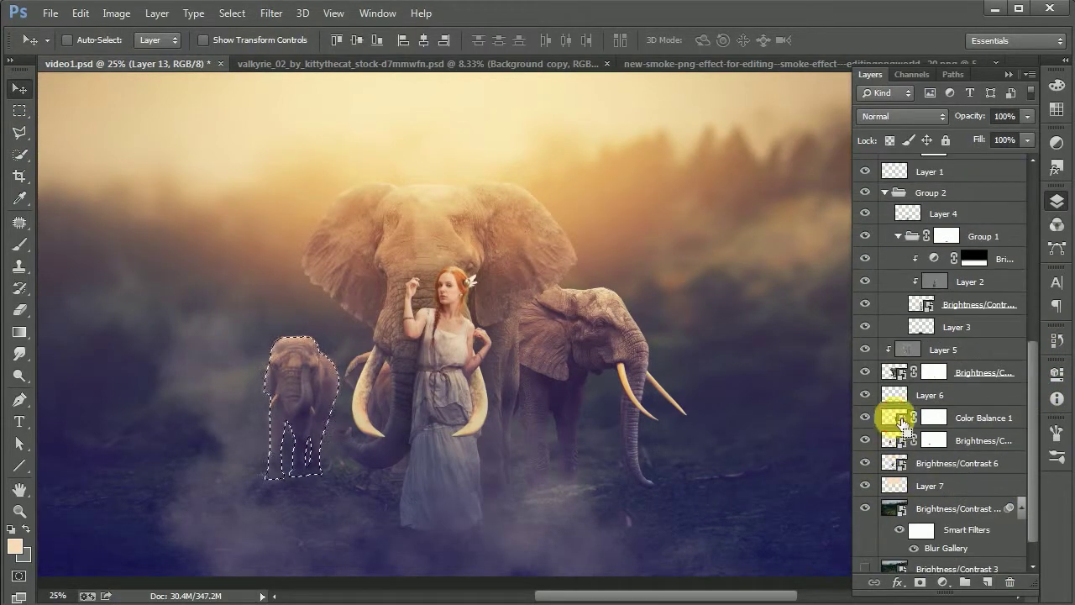
pyautogui.keyDown('ctrl'); pyautogui.click(903, 420); pyautogui.keyUp('ctrl')
pyautogui.scroll(2, 680, 300)
pyautogui.press('b')
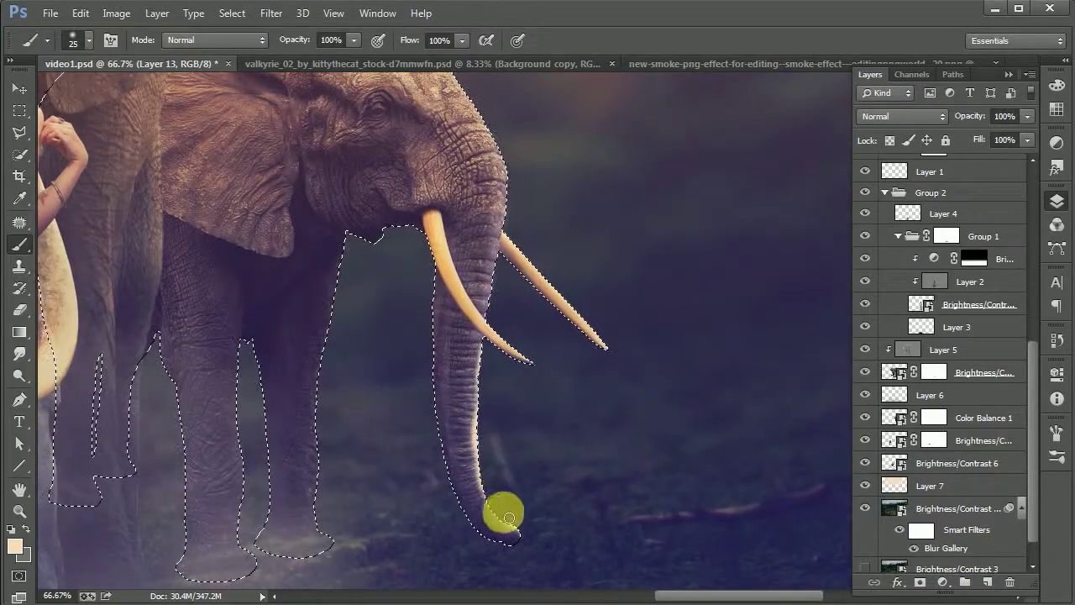
pyautogui.moveTo(975, 116); pyautogui.dragTo(947, 116)
pyautogui.click(899, 116)
pyautogui.click(897, 335)
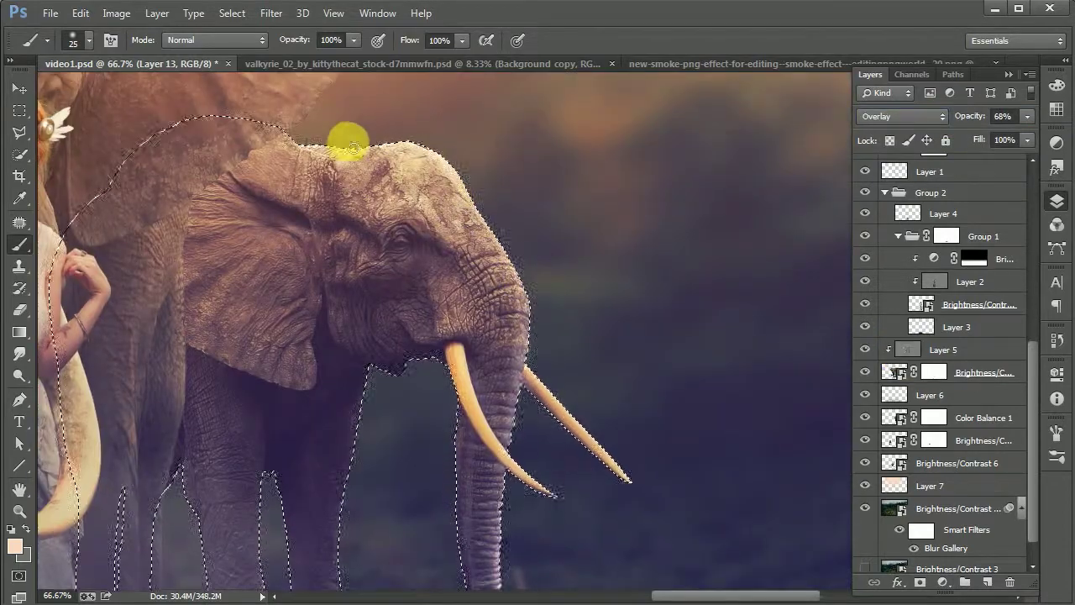
# - Paint light along the right elephant's back and trunk and over both tusks
pyautogui.moveTo(353, 148)
pyautogui.mouseDown()
pyautogui.moveTo(462, 168)
pyautogui.moveTo(605, 389)
pyautogui.moveTo(576, 420)
pyautogui.moveTo(630, 478)
pyautogui.mouseUp()
pyautogui.moveTo(556, 492)
pyautogui.mouseDown()
pyautogui.moveTo(519, 384)
pyautogui.moveTo(522, 449)
pyautogui.mouseUp()
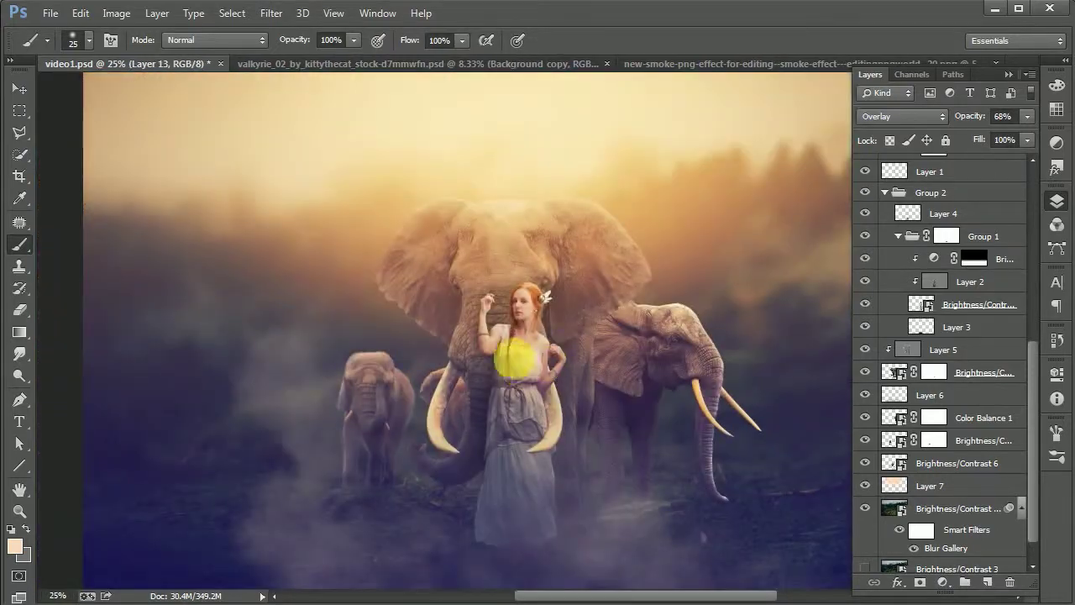
pyautogui.press('v')
pyautogui.scroll(5, 1022, 231)
pyautogui.scroll(-5, 893, 336)
pyautogui.hotkey('ctrl', '+')
pyautogui.hotkey('ctrl', '+')
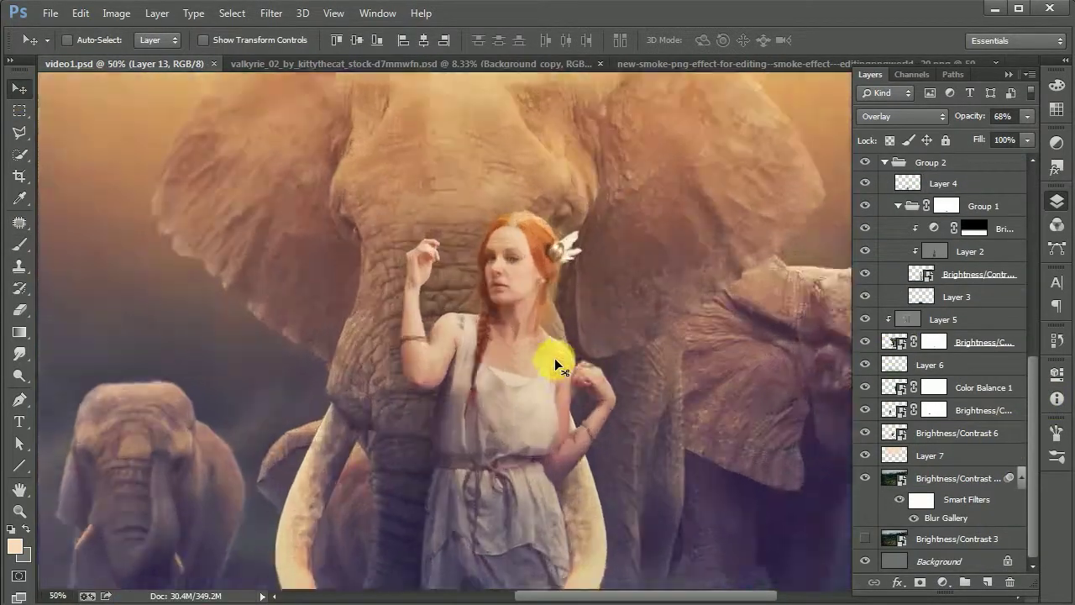
pyautogui.scroll(5, 1020, 277)
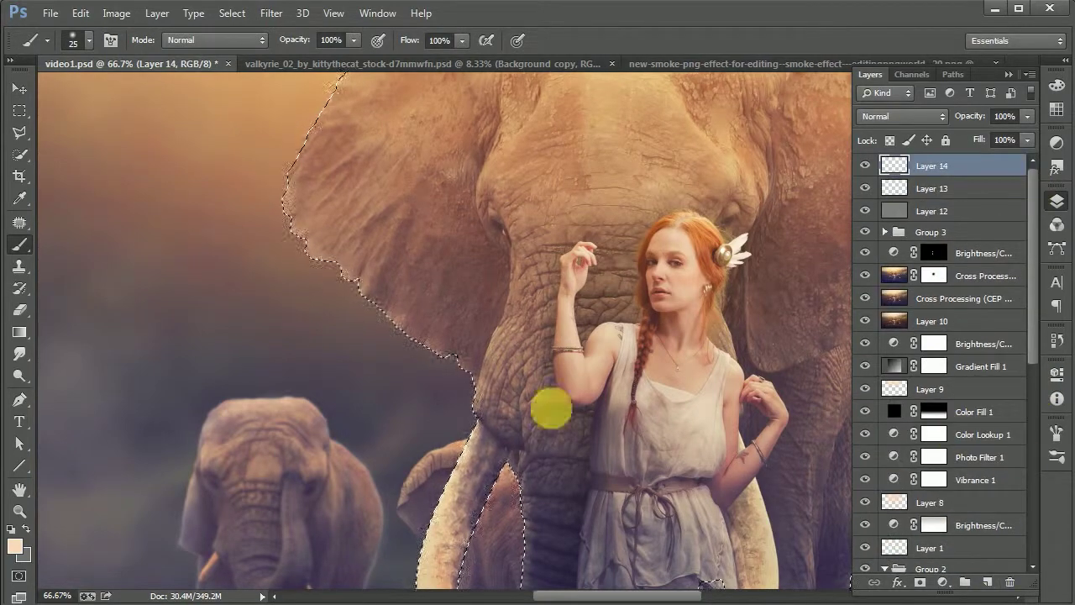
# - Set Layer 14 to Overlay and paint light along the big elephant's ear edge with a 70 px brush
pyautogui.click(901, 116)
pyautogui.click(898, 264)
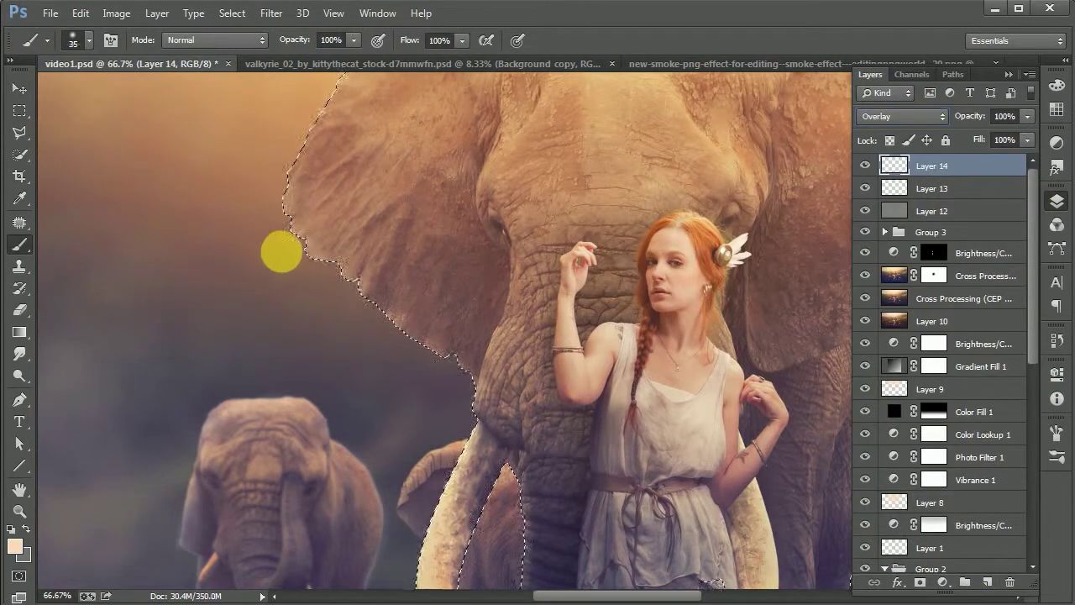
pyautogui.press(']')
pyautogui.press(']')
pyautogui.press(']')
pyautogui.moveTo(336, 264); pyautogui.dragTo(185, 295)
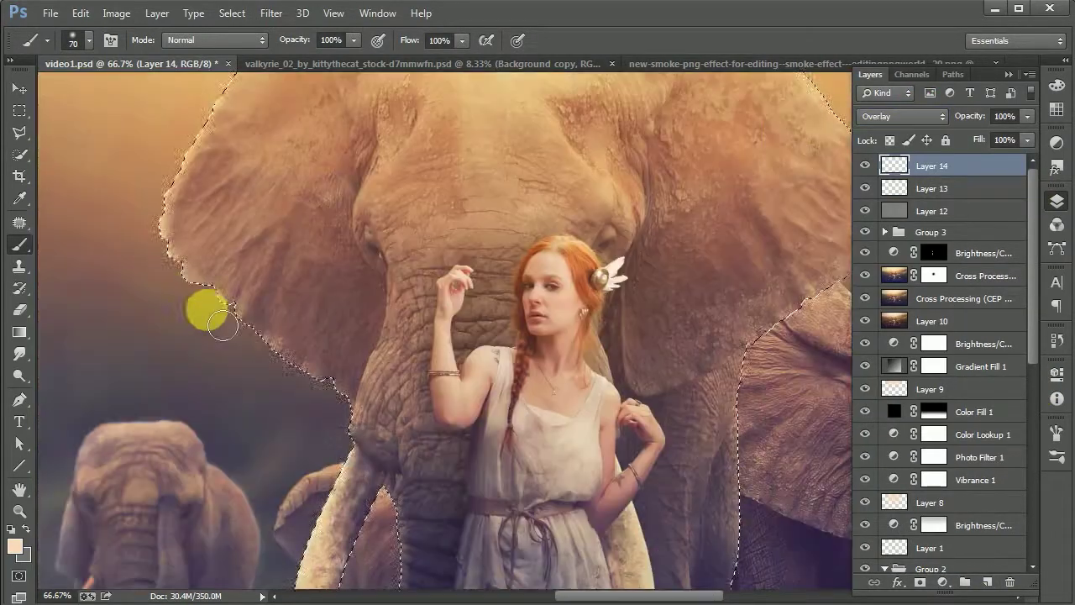
# - Brush finer light along the lower trunk toward the tusk tip, then clear the selection
pyautogui.moveTo(336, 422); pyautogui.dragTo(314, 207)
pyautogui.moveTo(362, 379); pyautogui.dragTo(382, 350)
pyautogui.press('[')
pyautogui.press('[')
pyautogui.press('[')
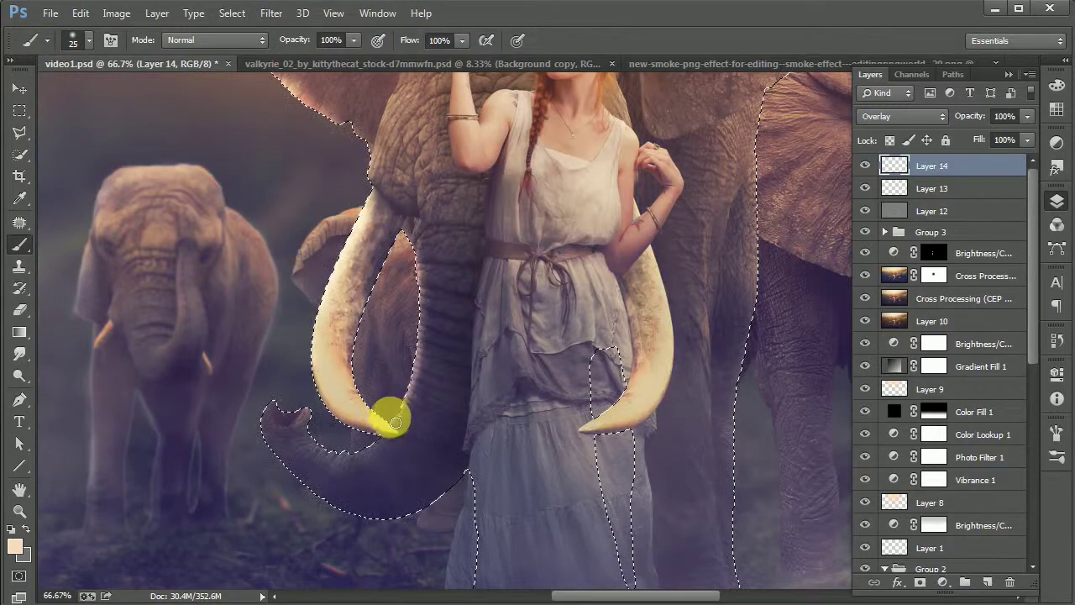
pyautogui.moveTo(321, 447); pyautogui.dragTo(384, 437)
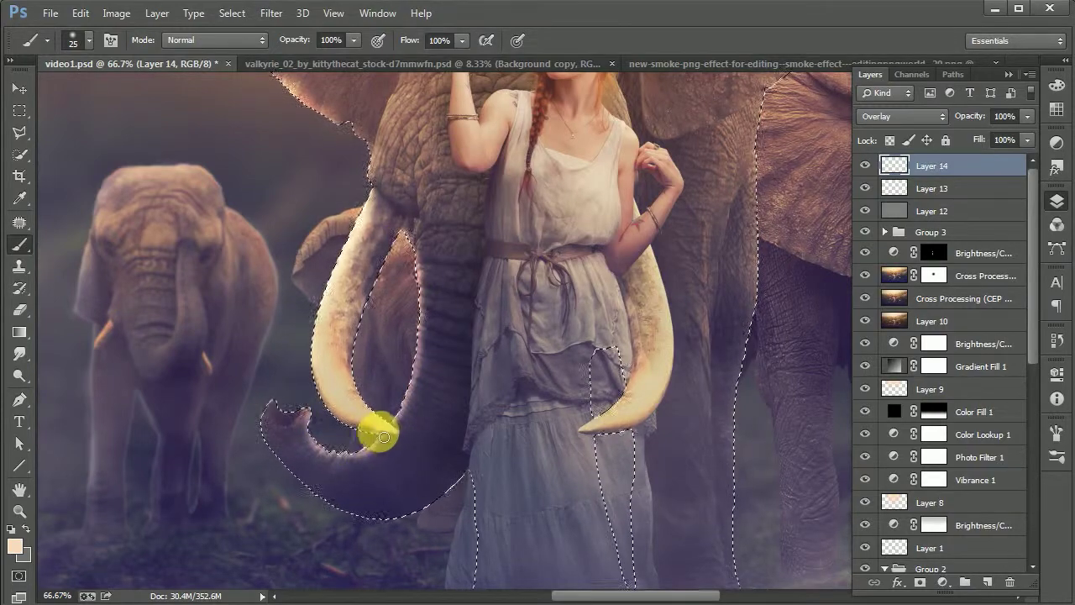
pyautogui.hotkey('ctrl', 'z')
pyautogui.hotkey('ctrl', 'z')
pyautogui.hotkey('ctrl', 'z')
pyautogui.hotkey('ctrl', 'z')
pyautogui.hotkey('ctrl', 'z')
pyautogui.hotkey('ctrl', 'z')
pyautogui.hotkey('ctrl', 'z')
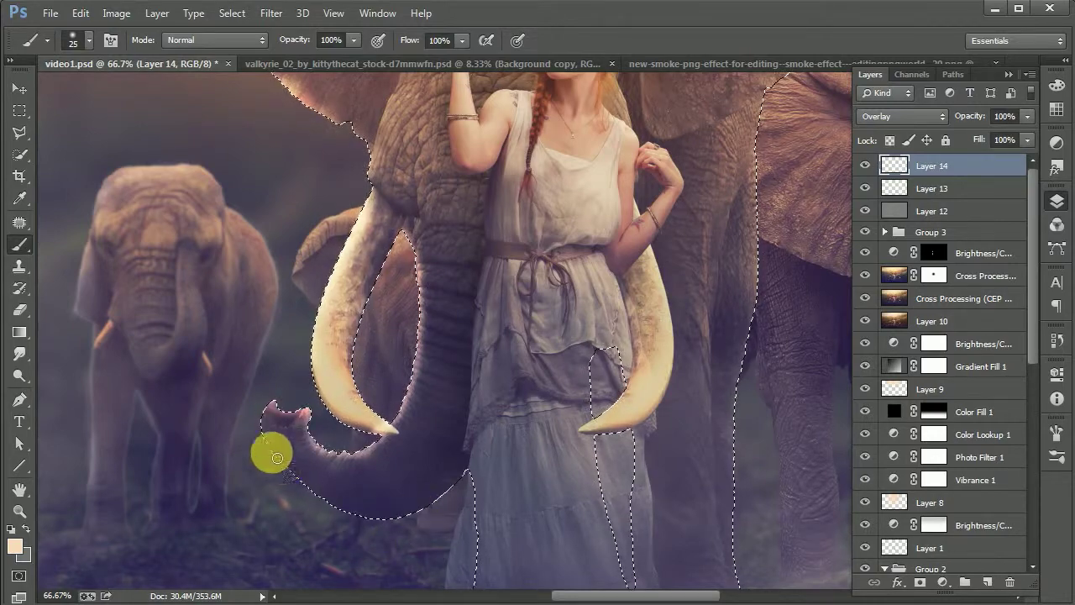
pyautogui.hotkey('ctrl', 'd')
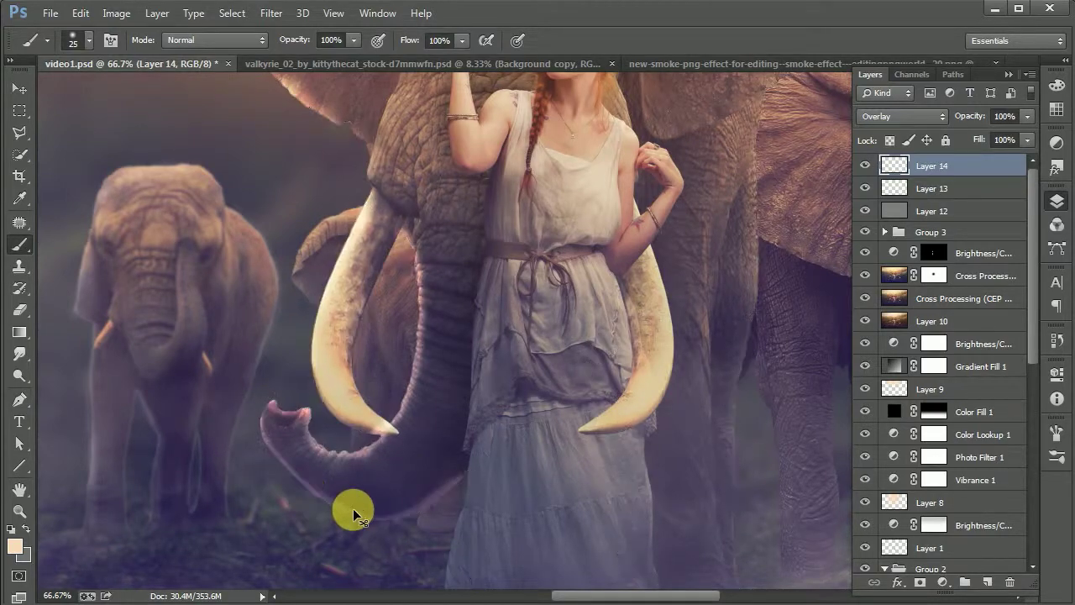
# - Load the large elephant's outline as a selection, then deselect and pick its Brightness/Contrast layer
pyautogui.hotkey('ctrl', '-')
pyautogui.hotkey('ctrl', '-')
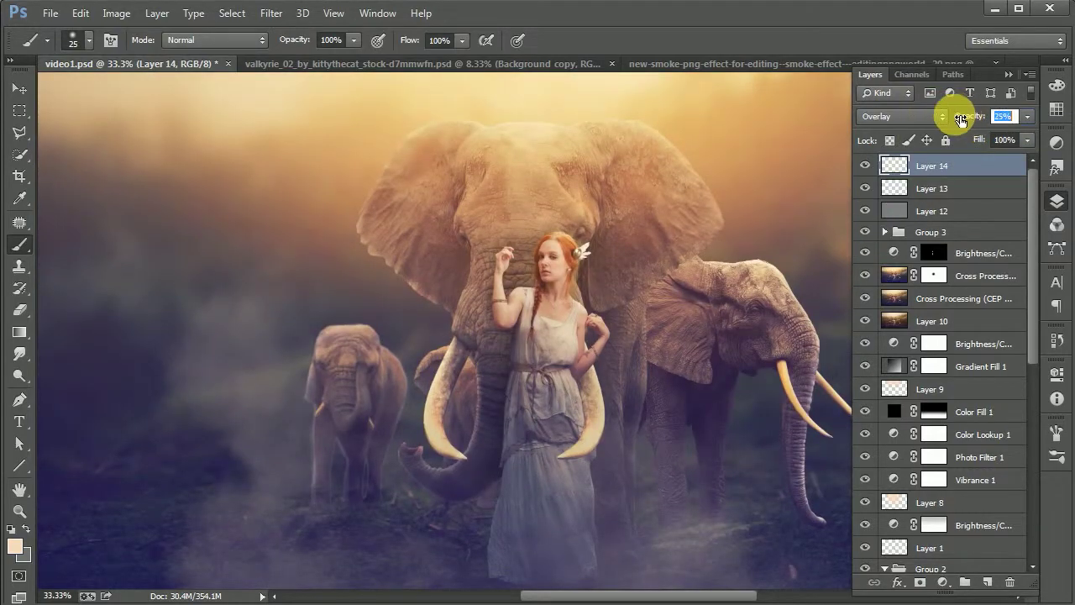
pyautogui.scroll(-5, 949, 378)
pyautogui.keyDown('ctrl'); pyautogui.click(897, 514); pyautogui.keyUp('ctrl')
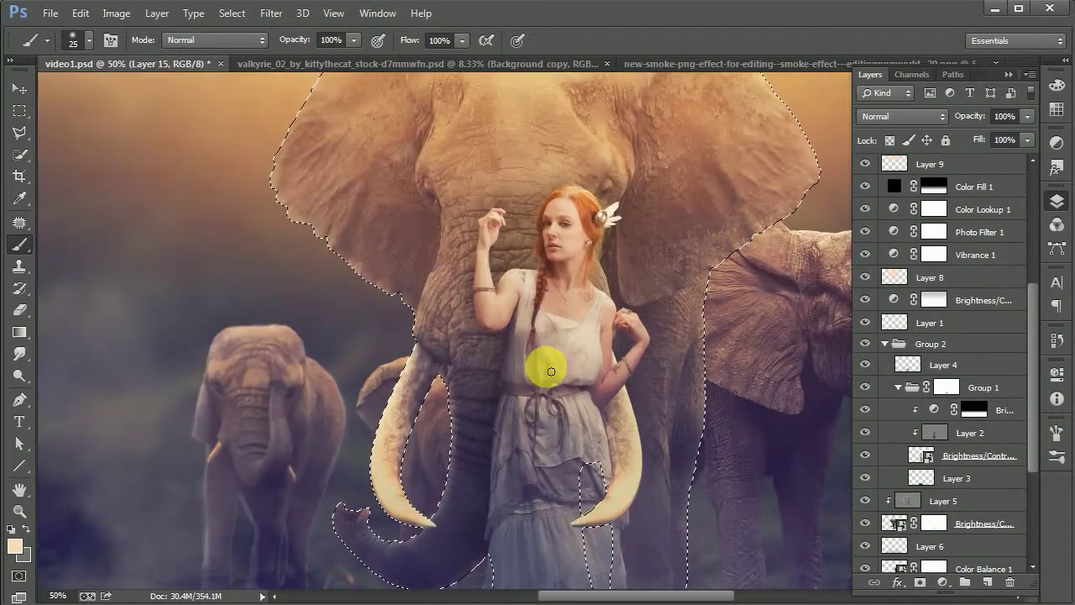
pyautogui.hotkey('ctrl', '+')
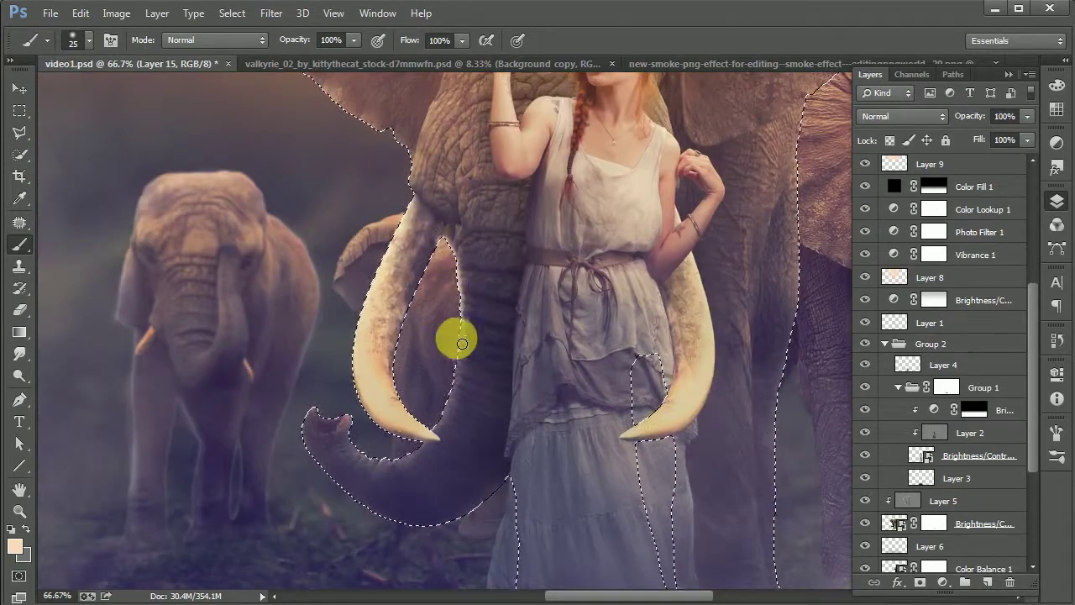
pyautogui.press('v')
pyautogui.hotkey('ctrl', 'f')
pyautogui.click(525, 193)
pyautogui.hotkey('ctrl', 'd')
pyautogui.scroll(-4, 966, 378)
pyautogui.click(962, 340)
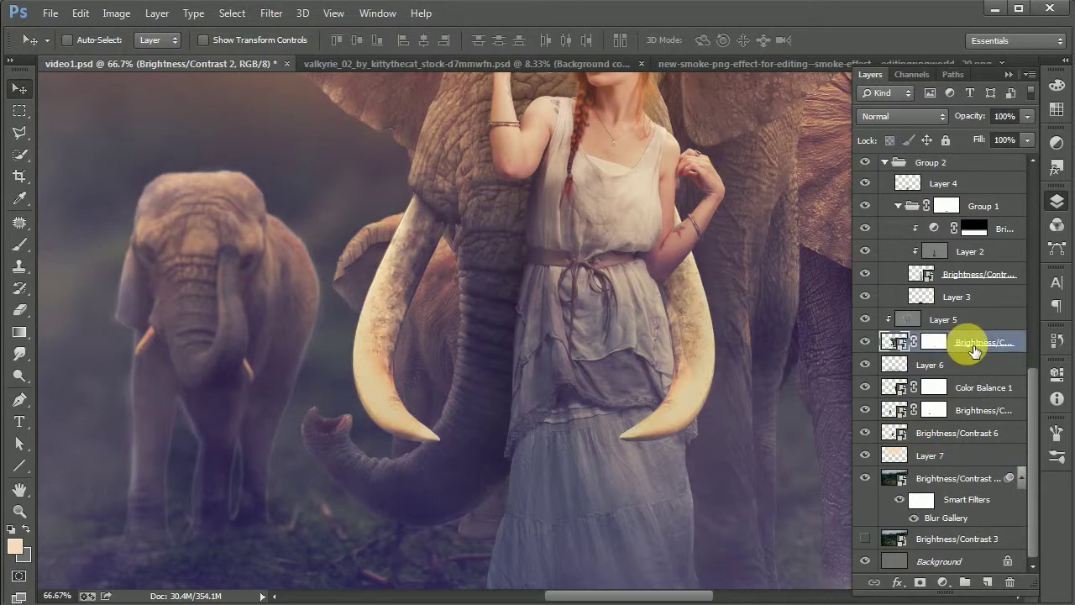
# - Duplicate the elephant's Brightness/Contrast layer to the top and give it a 10 px peach stroke
pyautogui.hotkey('ctrl', 'j')
pyautogui.moveTo(962, 340); pyautogui.dragTo(960, 160)
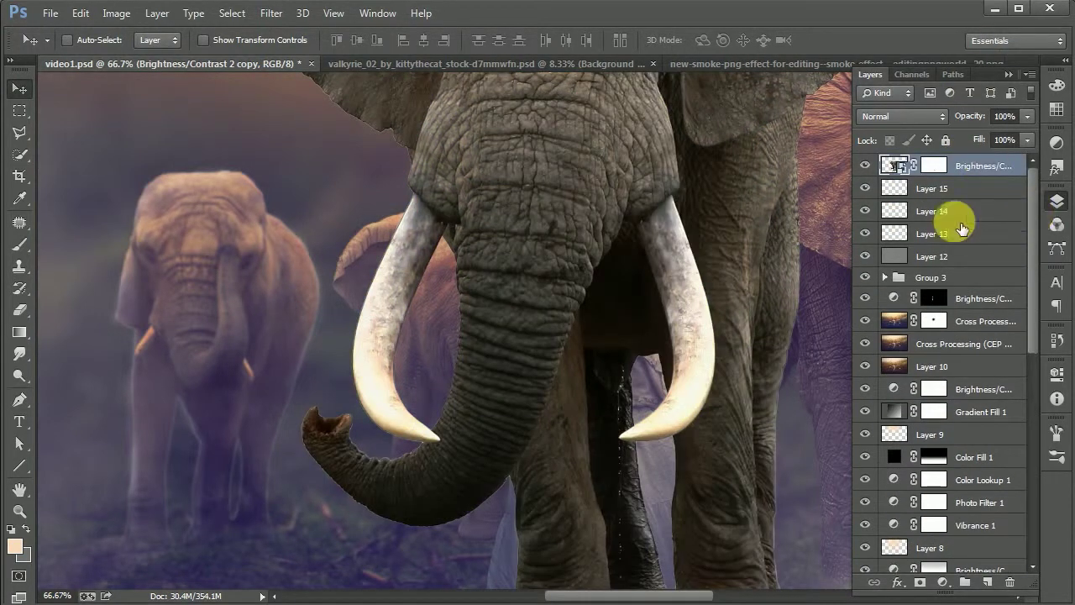
pyautogui.click(897, 582)
pyautogui.click(931, 420)
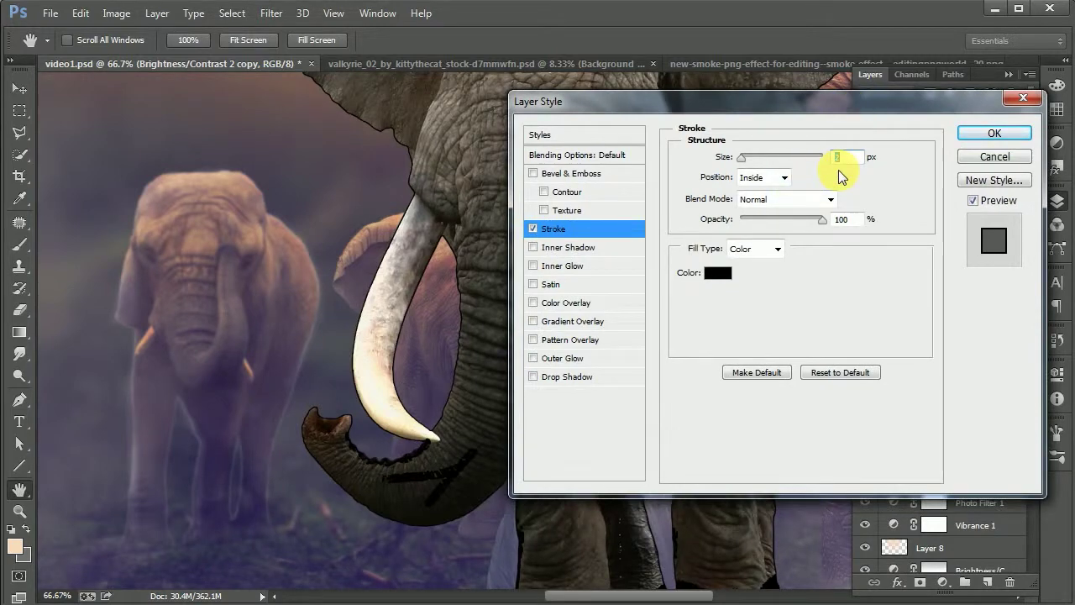
pyautogui.click(718, 272)
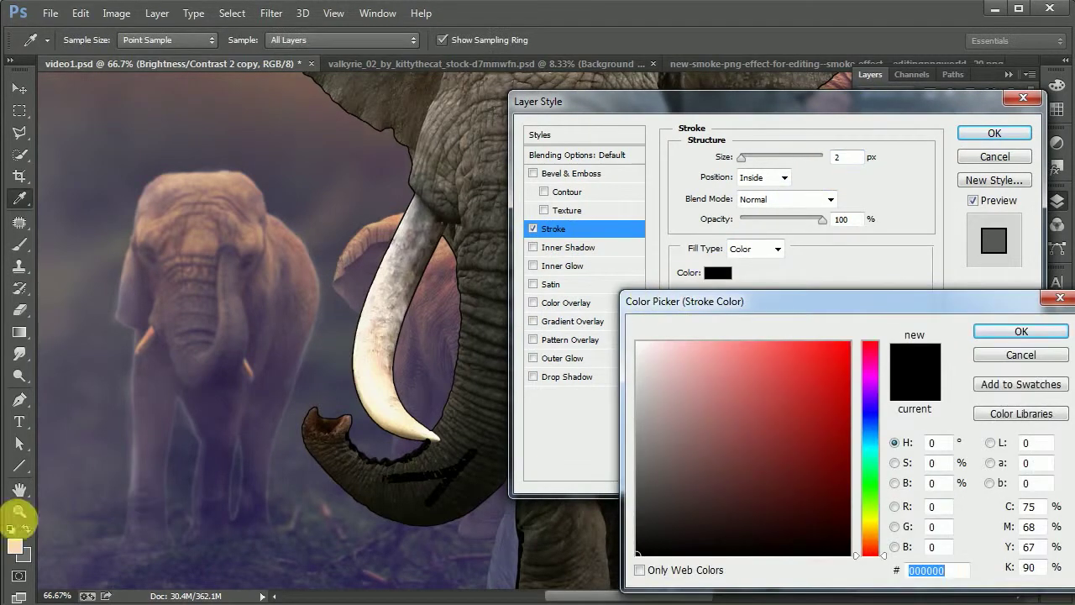
pyautogui.click(16, 546)
pyautogui.click(1020, 331)
pyautogui.moveTo(741, 157); pyautogui.dragTo(748, 156)
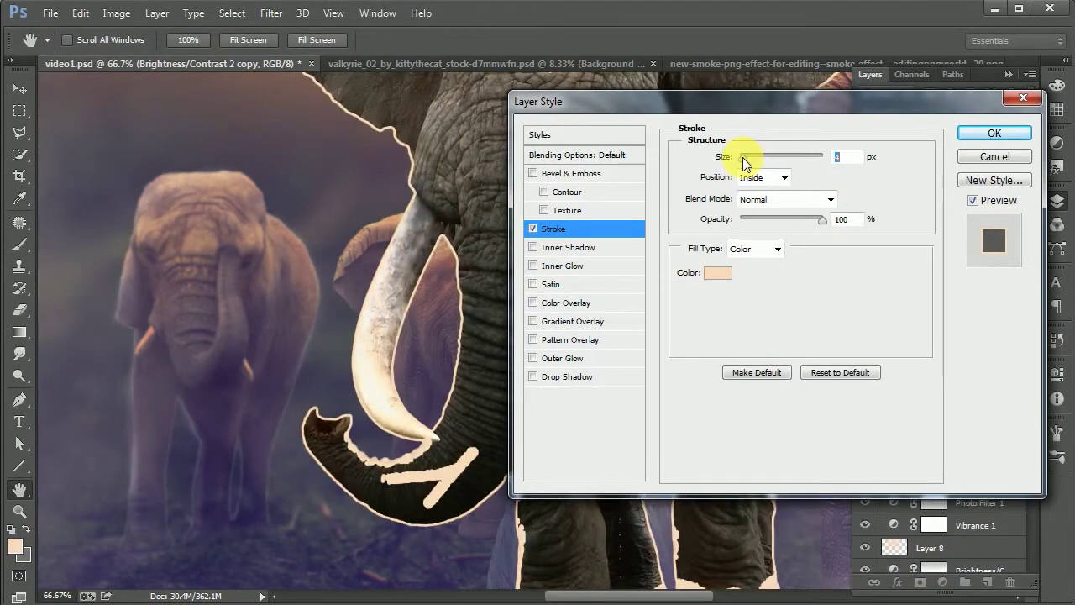
pyautogui.click(991, 134)
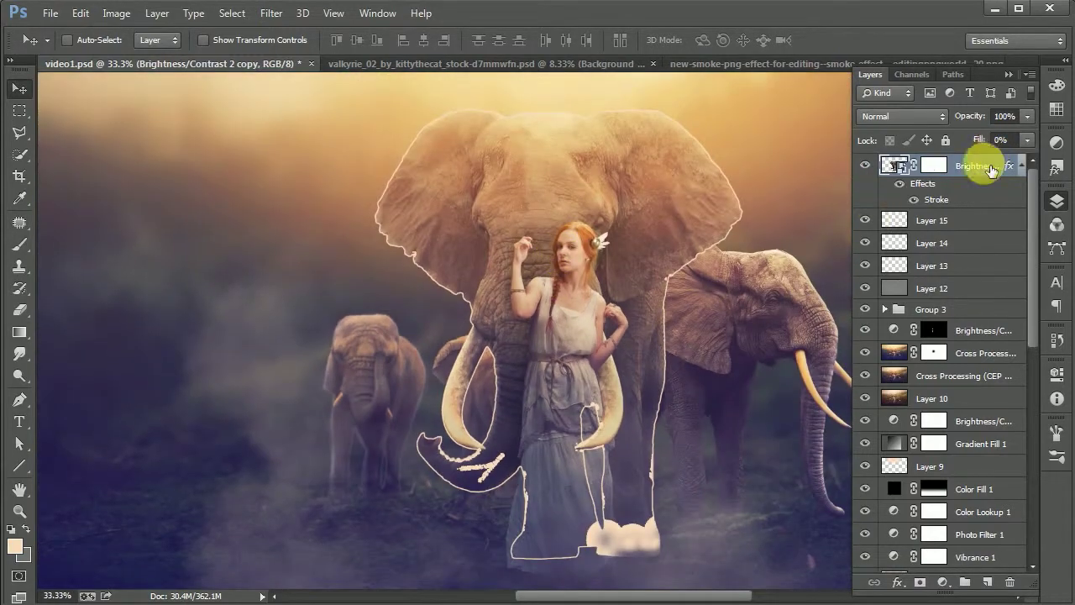
# - Rasterize the Brightness/Contrast 2 copy layer and lower its opacity to about 46%
pyautogui.rightClick(984, 162)
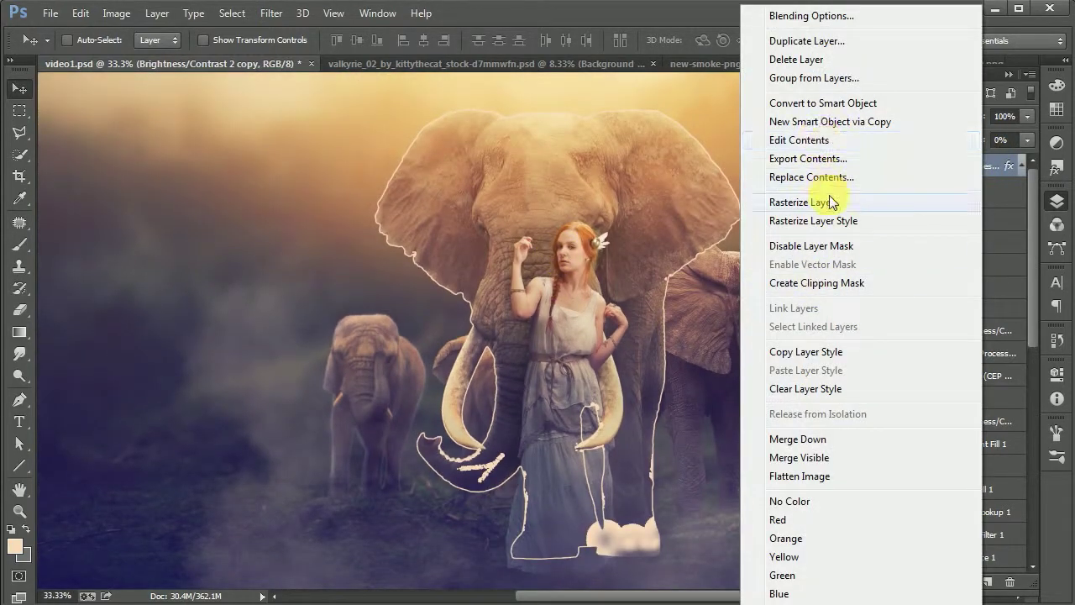
pyautogui.click(984, 163)
pyautogui.rightClick(984, 163)
pyautogui.click(19, 309)
pyautogui.click(483, 233)
pyautogui.press('Return')
pyautogui.click(20, 88)
pyautogui.moveTo(966, 116); pyautogui.dragTo(929, 125)
pyautogui.scroll(-3, 288, 389)
pyautogui.press('e')
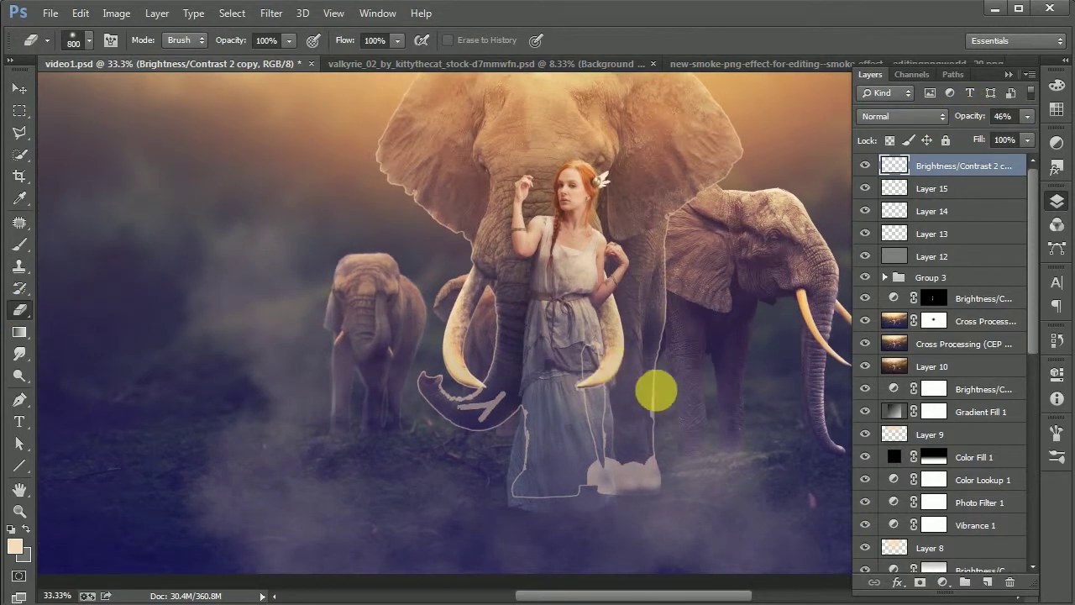
# - Erase the stray peach glow near the woman's feet, along the trunk and around the ear edge
pyautogui.moveTo(671, 510); pyautogui.dragTo(673, 555)
pyautogui.press('[')
pyautogui.press('[')
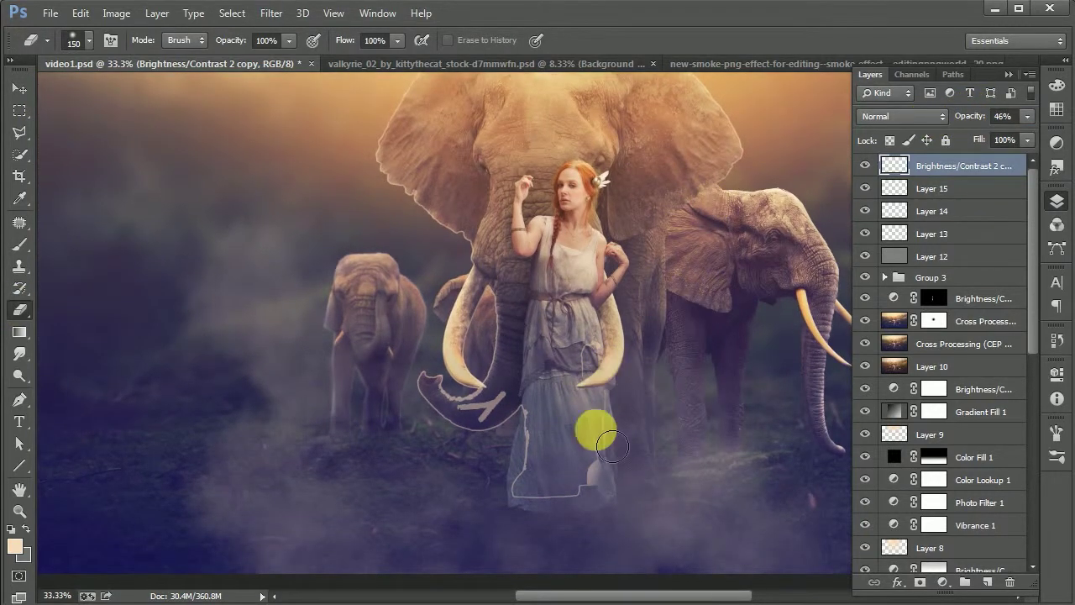
pyautogui.scroll(2, 561, 407)
pyautogui.press('[')
pyautogui.press('[')
pyautogui.press('[')
pyautogui.press('[')
pyautogui.moveTo(432, 350); pyautogui.dragTo(463, 363)
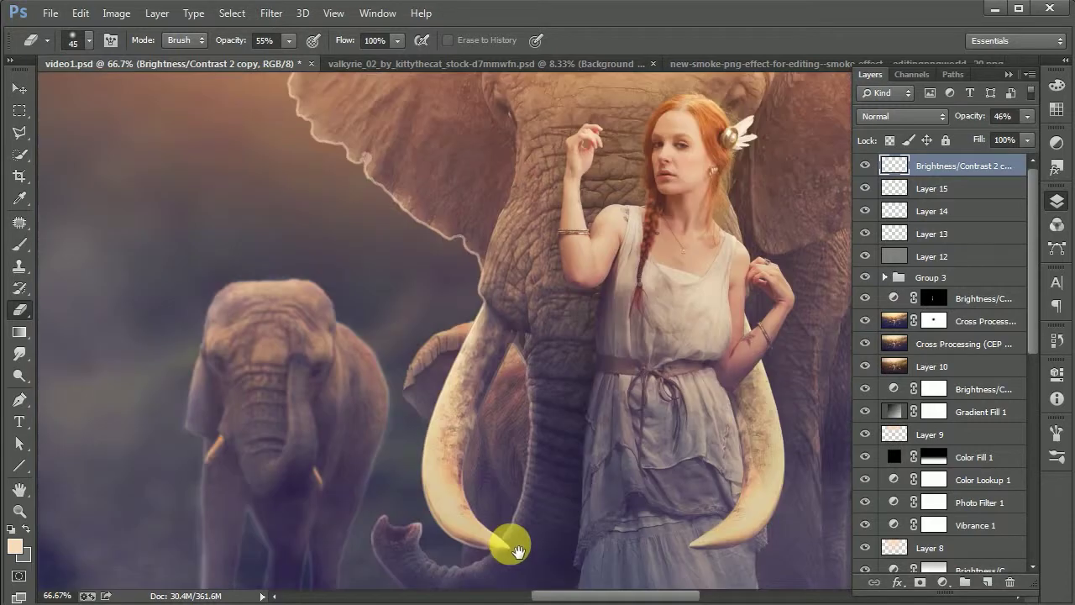
pyautogui.moveTo(510, 310); pyautogui.dragTo(499, 580)
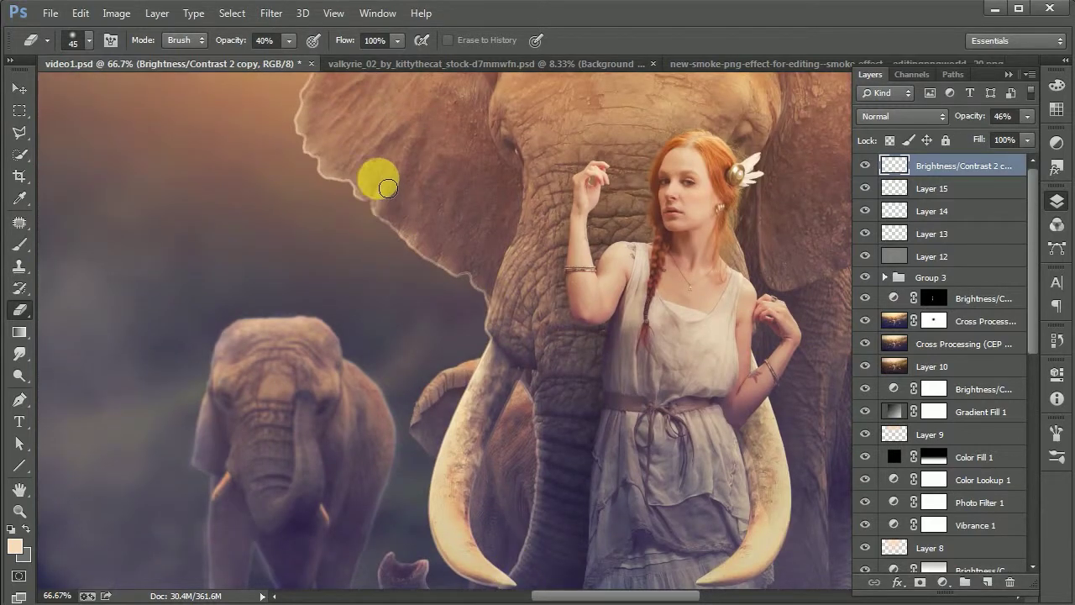
pyautogui.moveTo(321, 162); pyautogui.dragTo(358, 280)
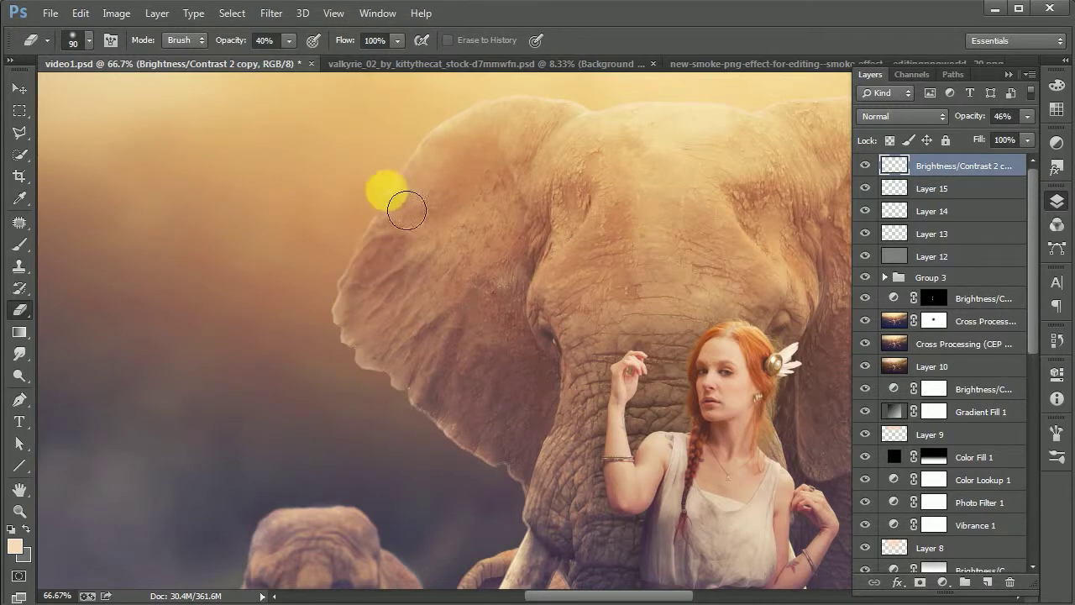
pyautogui.hscroll(5, 407, 210)
pyautogui.scroll(-2, 571, 210)
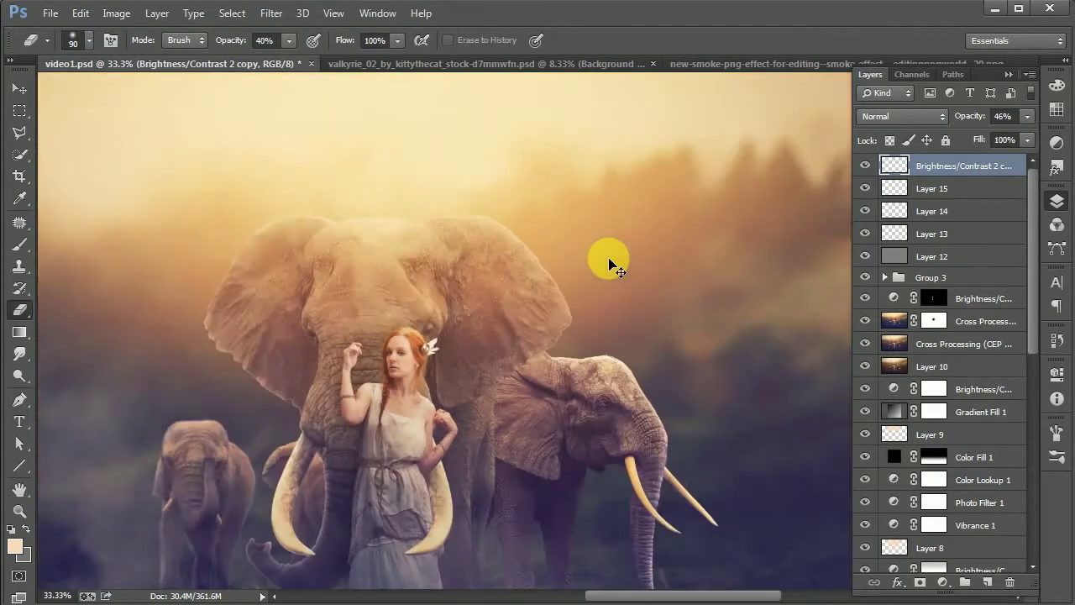
pyautogui.moveTo(442, 351); pyautogui.dragTo(492, 311)
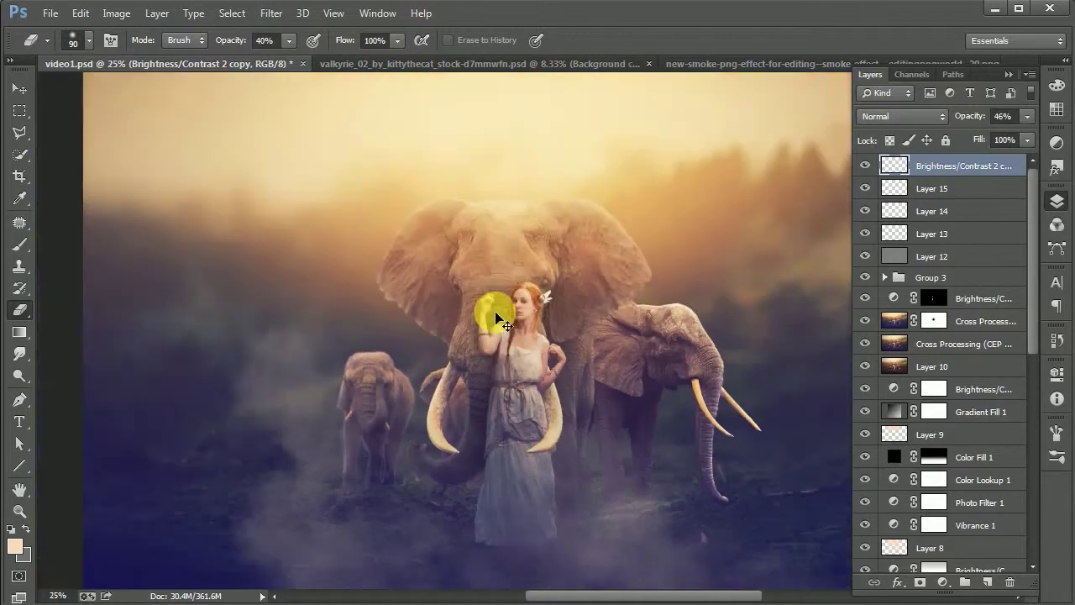
# - Save the document and stamp all visible layers into a new merged Layer 16
pyautogui.press('v')
pyautogui.hotkey('ctrl', 's')
pyautogui.hotkey('ctrl', '-')
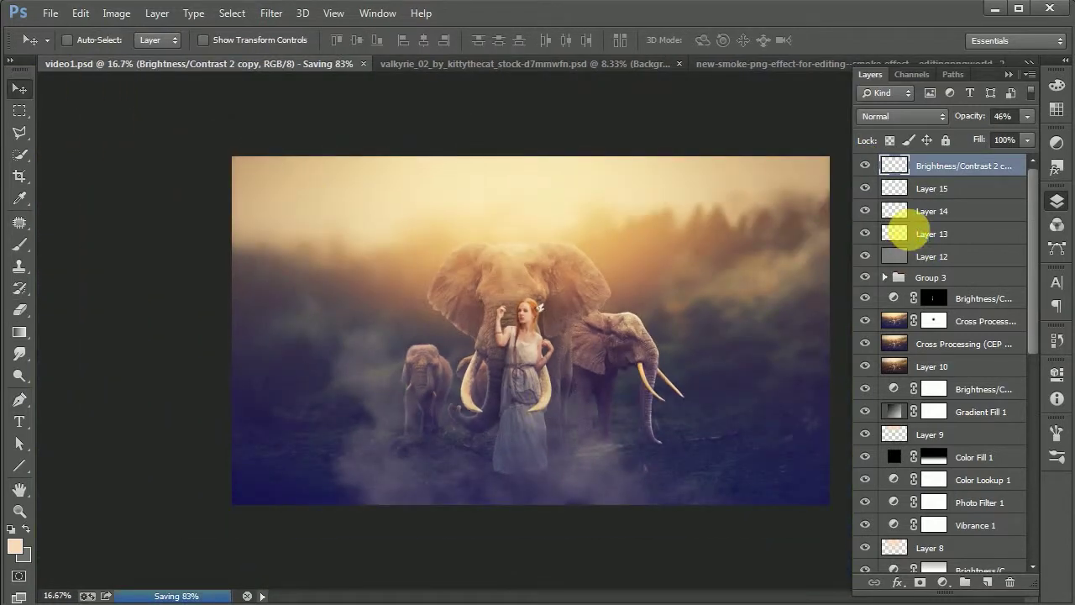
pyautogui.hotkey('ctrl', 'shift', 'alt', 'e')
# - In Camera Raw, warm the image with a pink tint and darken graduated areas at bottom and top
pyautogui.click(273, 14)
pyautogui.click(432, 140)
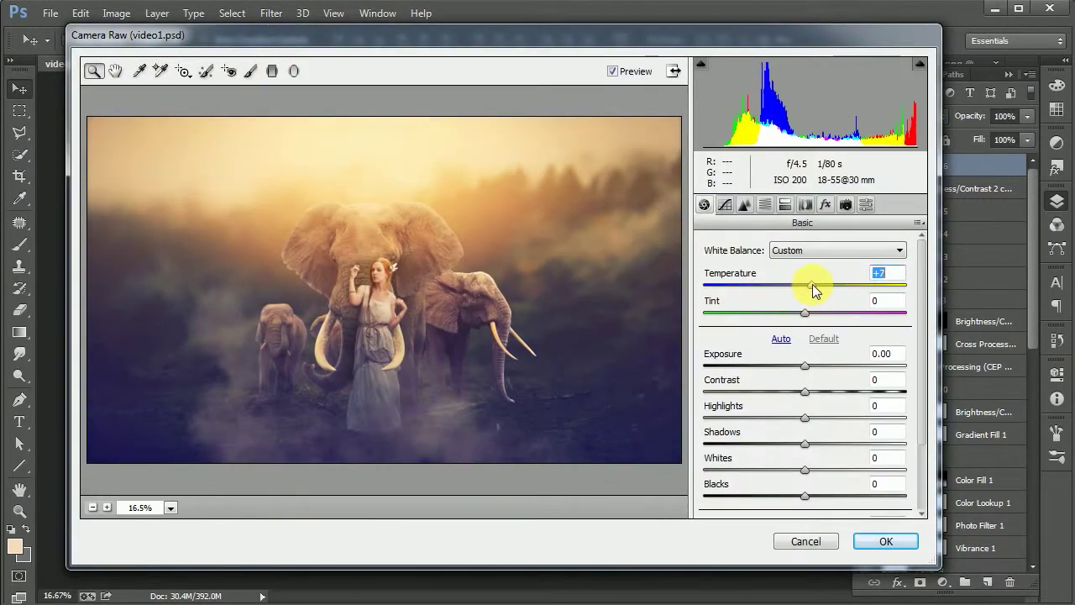
pyautogui.moveTo(812, 284)
pyautogui.mouseDown()
pyautogui.moveTo(803, 285)
pyautogui.moveTo(827, 311)
pyautogui.mouseUp()
pyautogui.press('g')
pyautogui.moveTo(389, 477); pyautogui.dragTo(389, 344)
pyautogui.moveTo(811, 329); pyautogui.dragTo(792, 328)
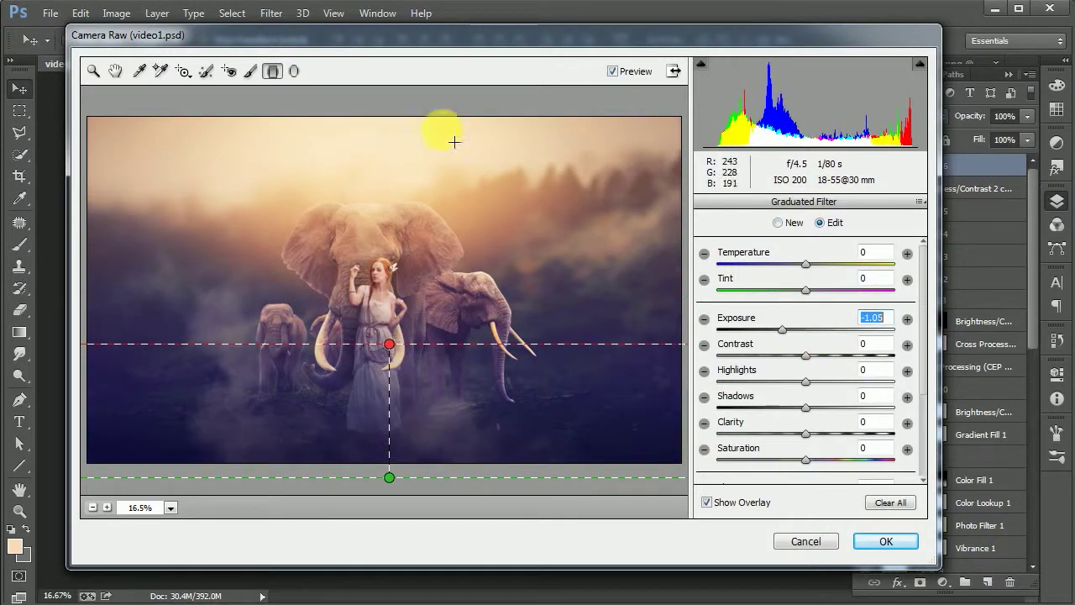
pyautogui.moveTo(391, 98); pyautogui.dragTo(384, 320)
pyautogui.moveTo(782, 329); pyautogui.dragTo(817, 328)
# - Add left and right edge gradients at -0.35 exposure and a -27 tint radial around the woman, then apply
pyautogui.moveTo(84, 288); pyautogui.dragTo(344, 305)
pyautogui.moveTo(817, 328); pyautogui.dragTo(798, 329)
pyautogui.moveTo(675, 311); pyautogui.dragTo(456, 317)
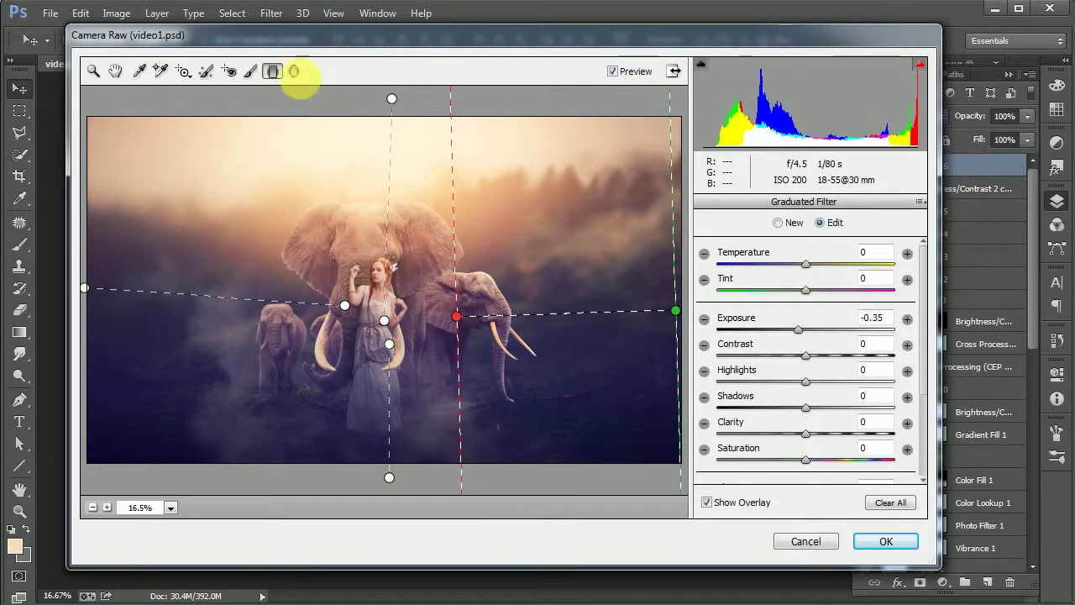
pyautogui.click(294, 71)
pyautogui.moveTo(371, 290); pyautogui.dragTo(495, 424)
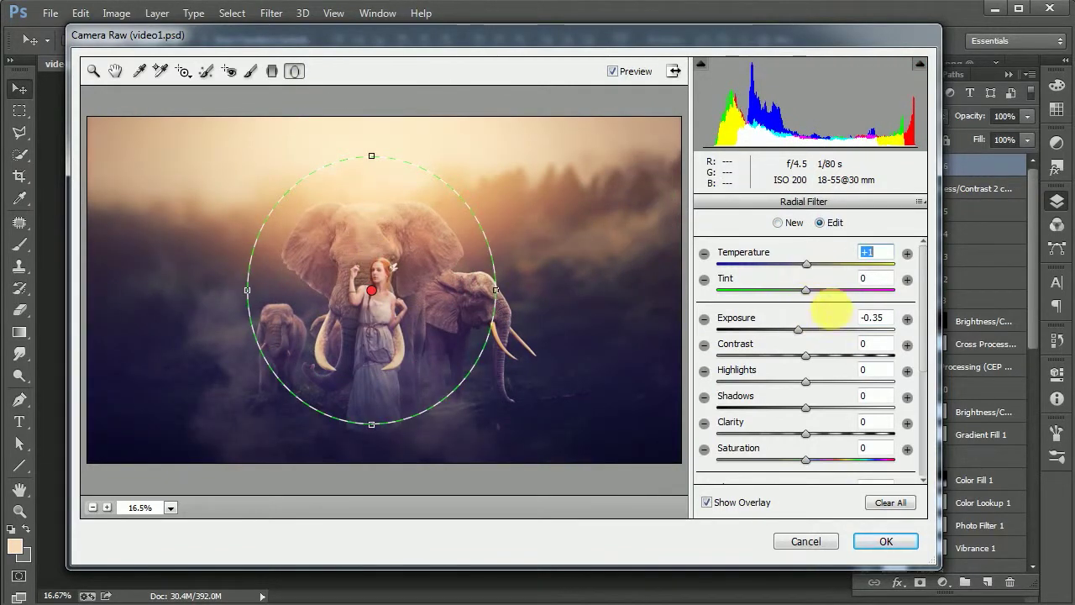
pyautogui.moveTo(800, 291); pyautogui.dragTo(782, 291)
pyautogui.click(660, 392)
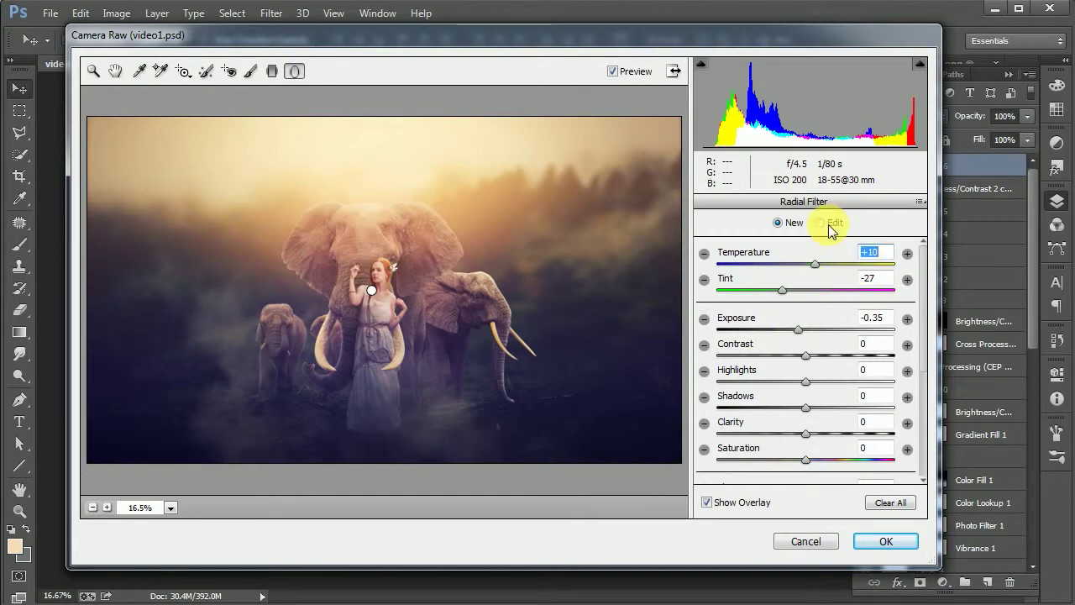
pyautogui.click(885, 541)
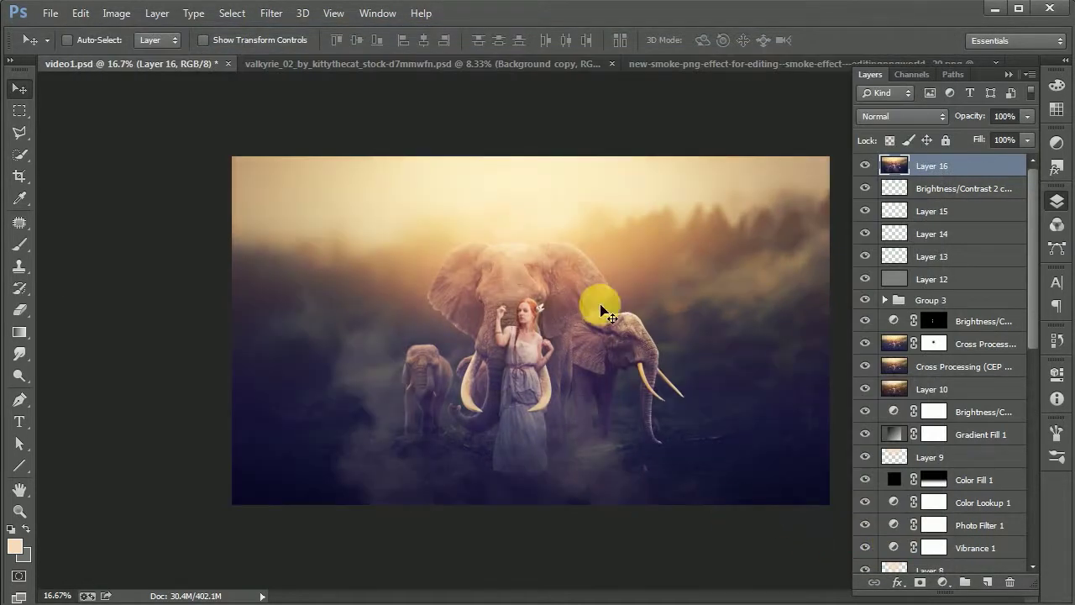
# - Reapply Camera Raw with temperature +2, exposure +0.10, contrast +17 and shadows +18
pyautogui.click(270, 14)
pyautogui.click(311, 113)
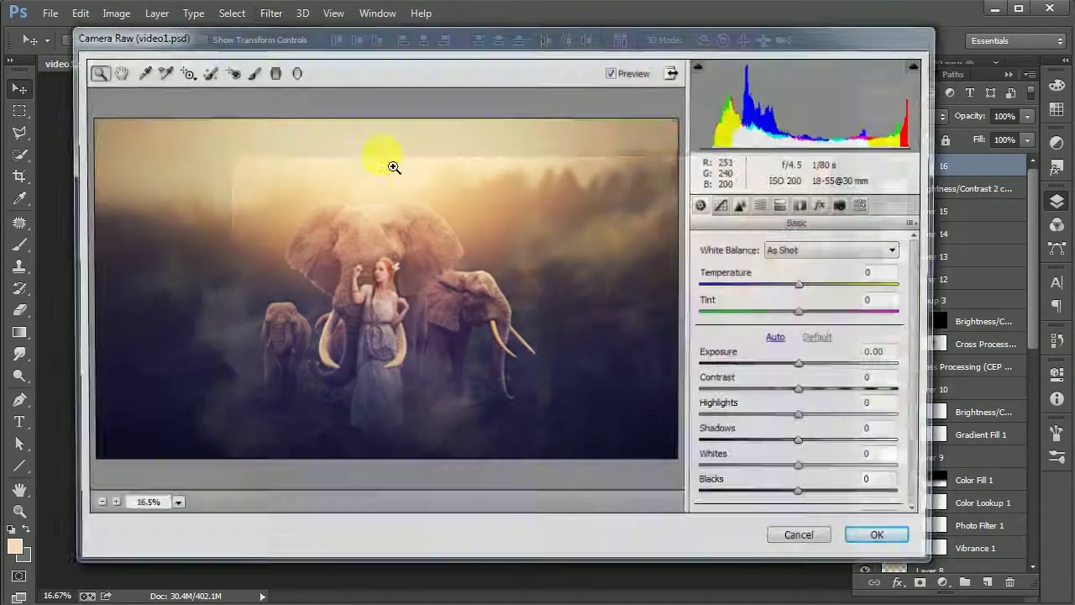
pyautogui.click(806, 285)
pyautogui.click(800, 366)
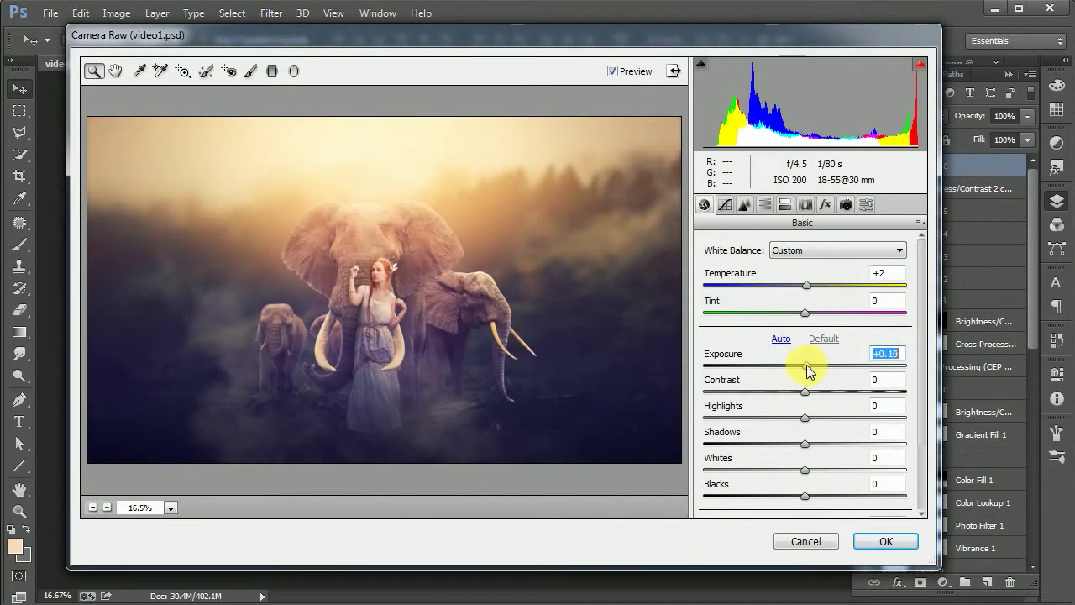
pyautogui.click(821, 392)
pyautogui.click(796, 417)
pyautogui.moveTo(805, 444)
pyautogui.mouseDown()
pyautogui.moveTo(756, 444)
pyautogui.moveTo(835, 446)
pyautogui.moveTo(823, 450)
pyautogui.mouseUp()
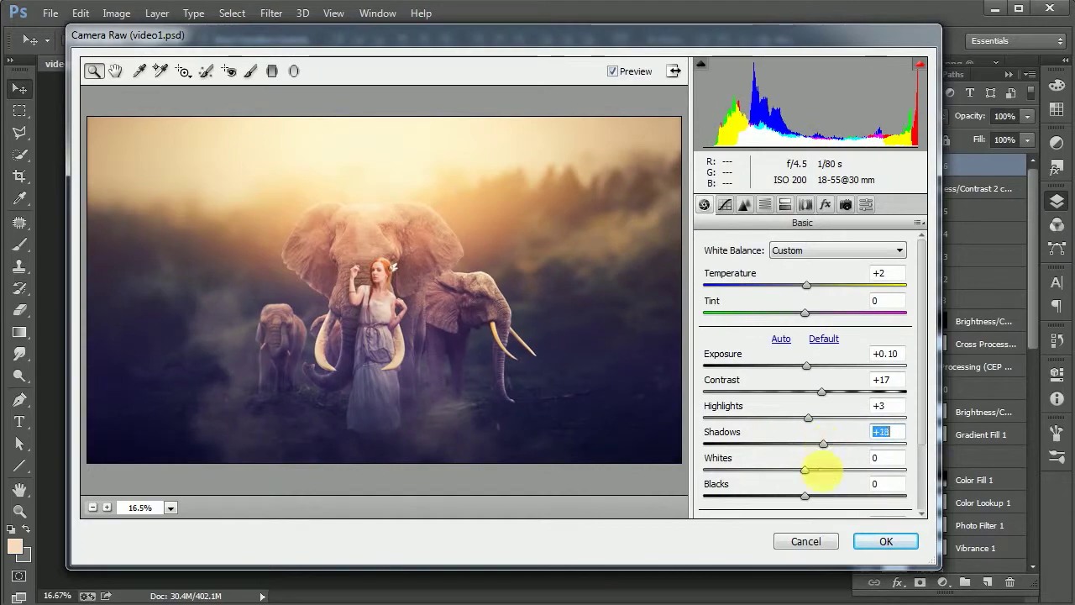
pyautogui.click(885, 541)
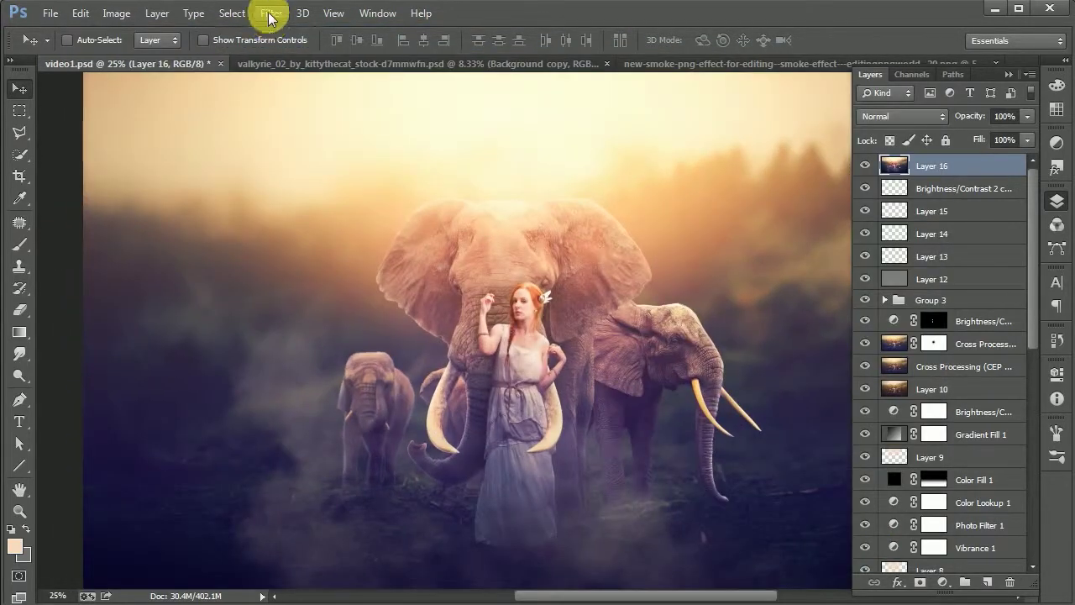
# - Apply Color Efex Pro 4 Cross Processing (method B02) at about 33% strength as a new top layer
pyautogui.click(270, 13)
pyautogui.click(517, 366)
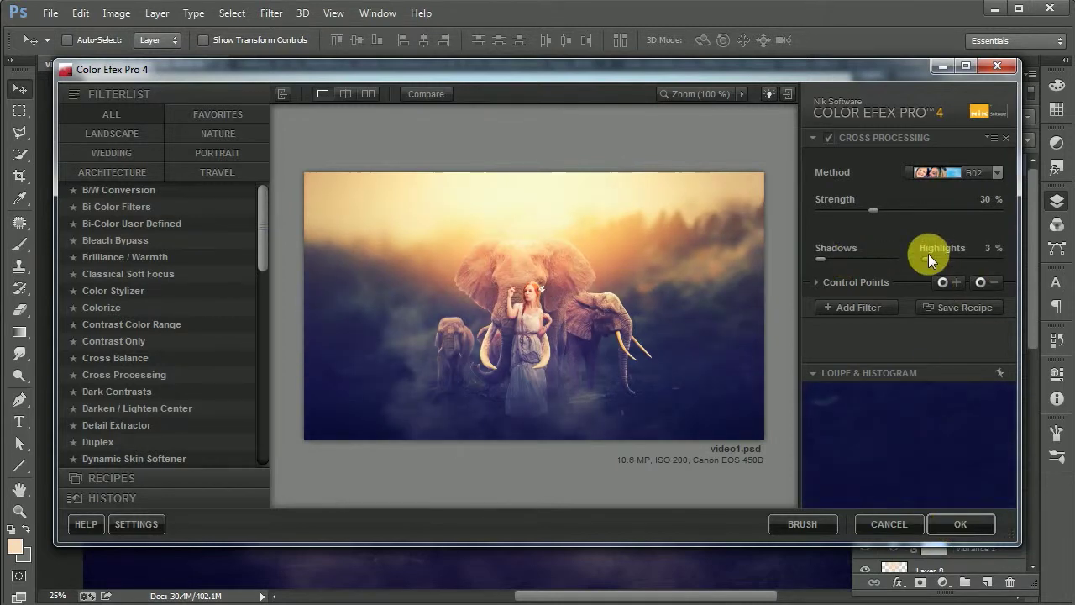
pyautogui.moveTo(883, 209); pyautogui.dragTo(876, 211)
pyautogui.click(966, 521)
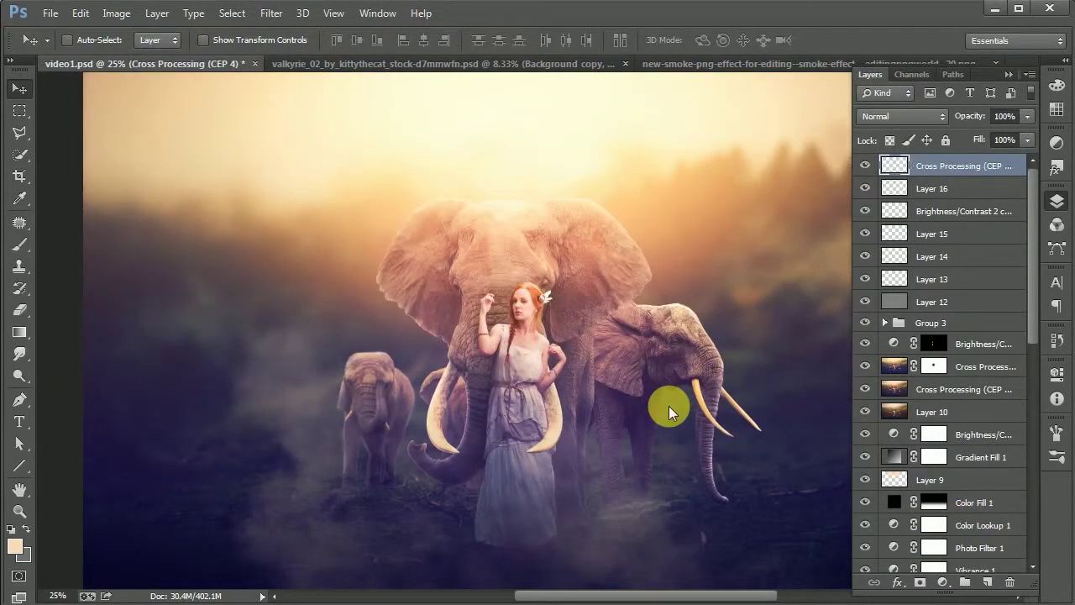
pyautogui.hotkey('ctrl', '-')
# - Add a black Solid Color fill layer at about 36% opacity
pyautogui.click(943, 582)
pyautogui.click(975, 225)
pyautogui.click(629, 547)
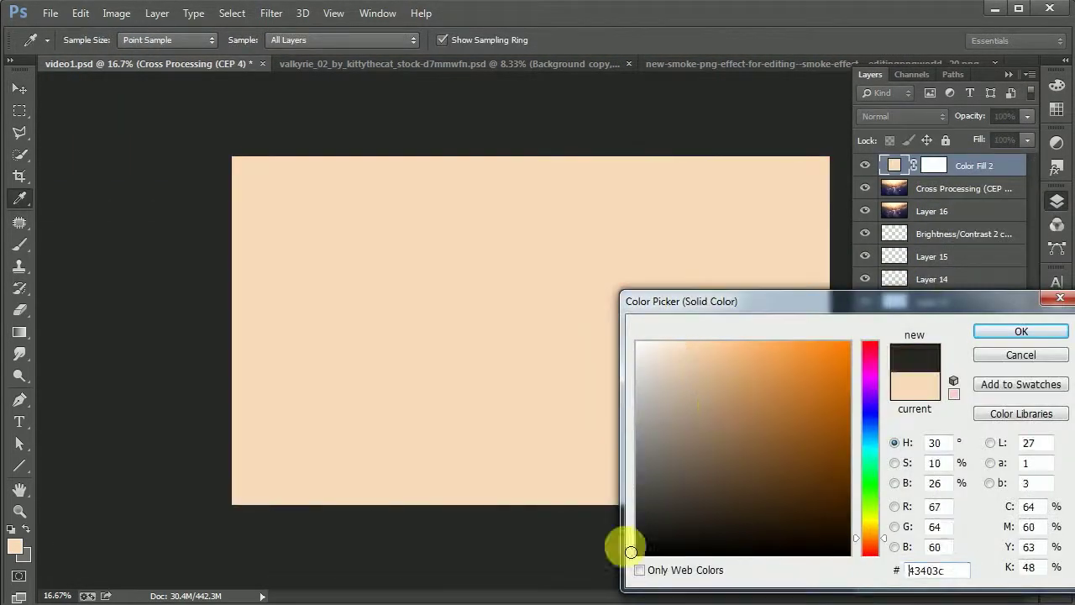
pyautogui.click(1020, 331)
pyautogui.moveTo(969, 116); pyautogui.dragTo(919, 120)
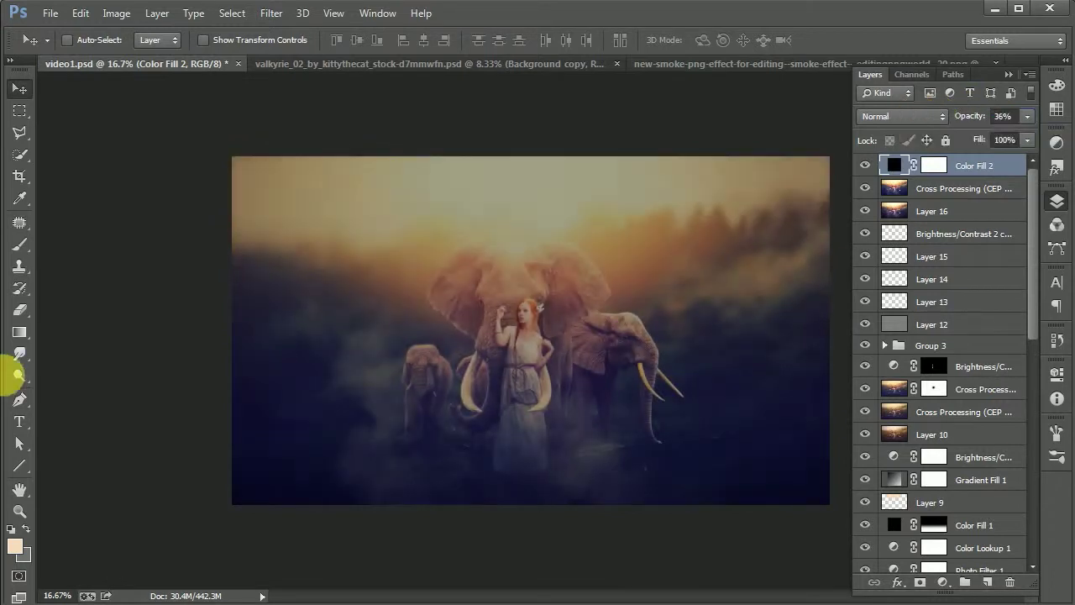
# - Mask the black fill with a top-to-bottom gradient so it darkens only the lower image, and save
pyautogui.click(19, 332)
pyautogui.click(936, 166)
pyautogui.moveTo(529, 452)
pyautogui.mouseDown()
pyautogui.moveTo(531, 216)
pyautogui.moveTo(531, 482)
pyautogui.mouseUp()
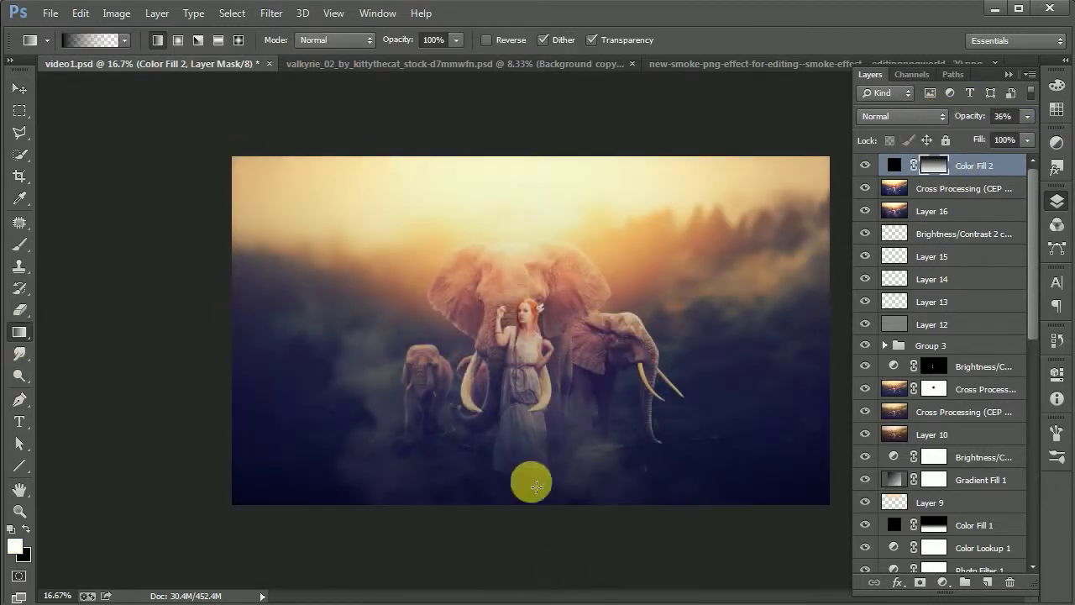
pyautogui.moveTo(525, 178)
pyautogui.mouseDown()
pyautogui.moveTo(521, 591)
pyautogui.moveTo(550, 588)
pyautogui.mouseUp()
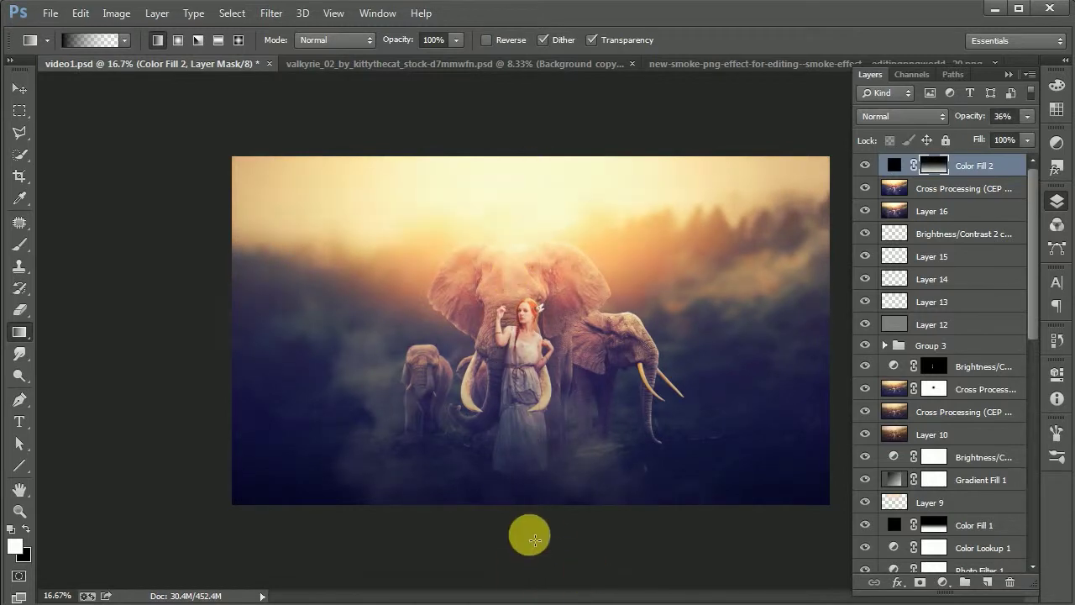
pyautogui.press('v')
pyautogui.hotkey('ctrl', 's')
pyautogui.hotkey('ctrl', '+')
# - Add a Vibrance adjustment layer with vibrance +6 and saturation -7, then save
pyautogui.click(943, 581)
pyautogui.click(923, 356)
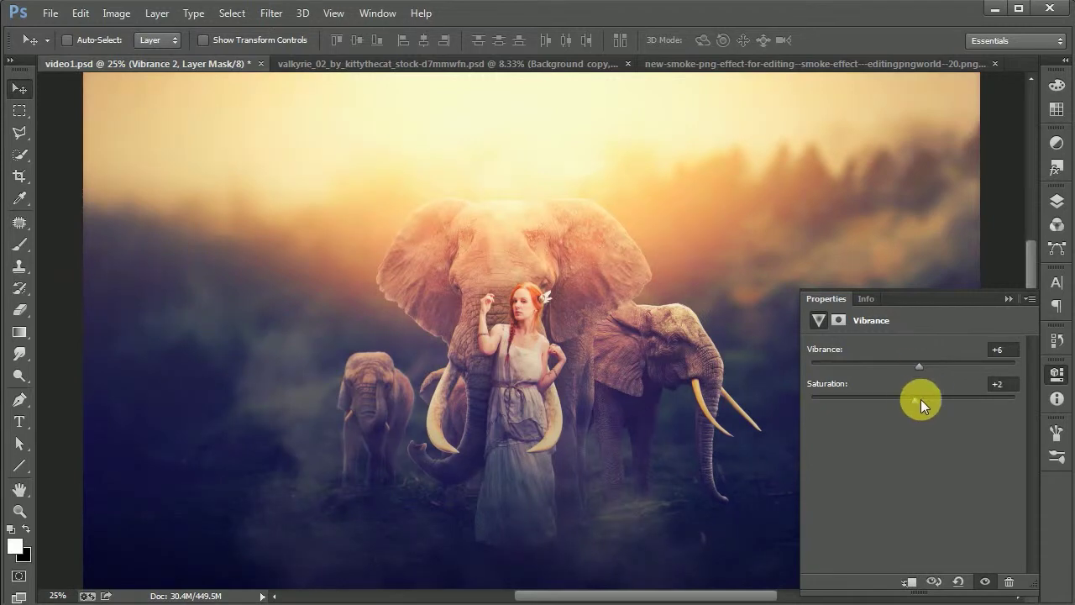
pyautogui.moveTo(919, 398)
pyautogui.mouseDown()
pyautogui.moveTo(896, 396)
pyautogui.moveTo(905, 398)
pyautogui.mouseUp()
pyautogui.click(1007, 299)
pyautogui.hotkey('ctrl', 's')
pyautogui.hotkey('ctrl', '-')
# - Hide the panels and zoom in to review the finished composite
pyautogui.press('F7')
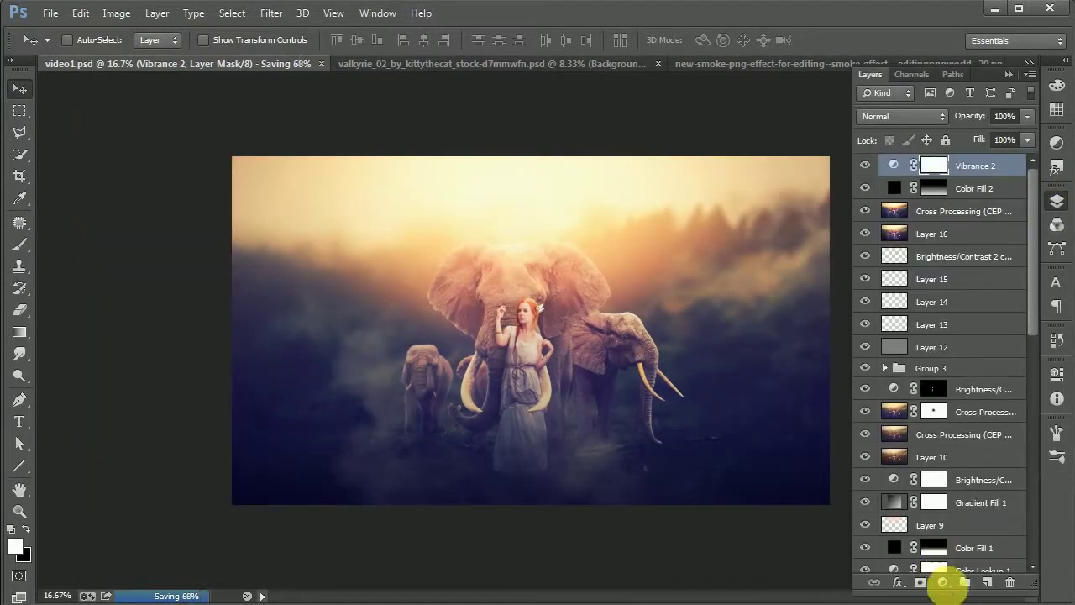
pyautogui.click(944, 584)
pyautogui.press('Escape')
pyautogui.press('F7')
pyautogui.hotkey('ctrl', '+')
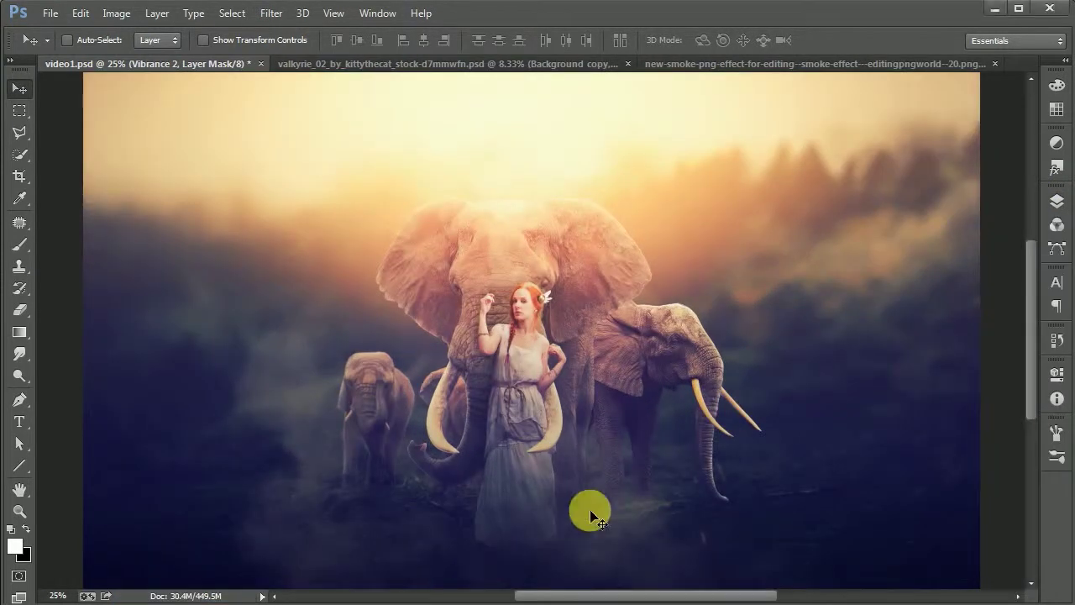
pyautogui.moveTo(588, 509); pyautogui.dragTo(609, 404)
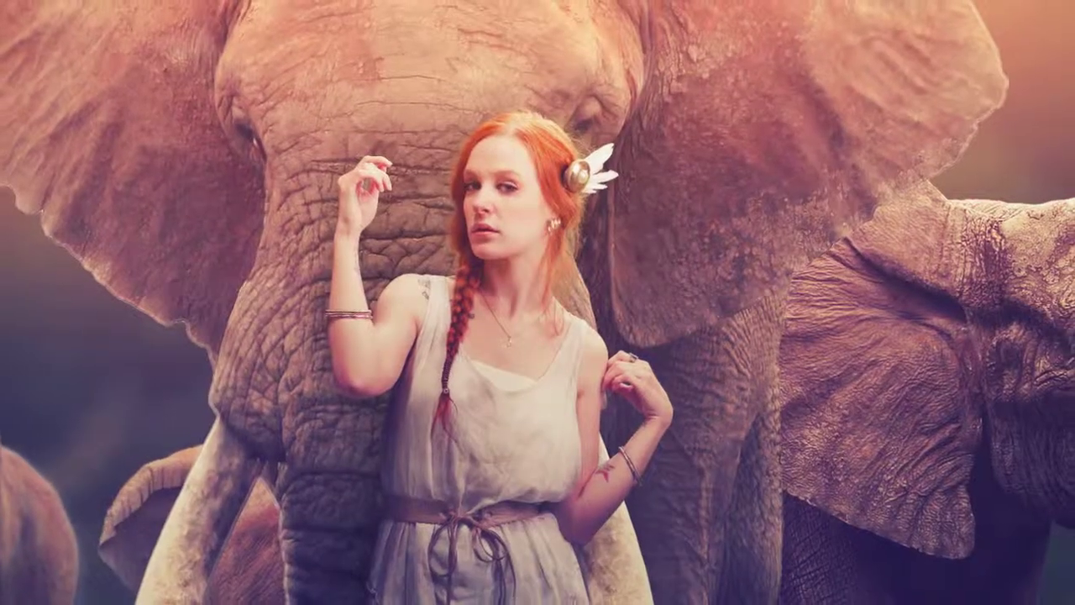